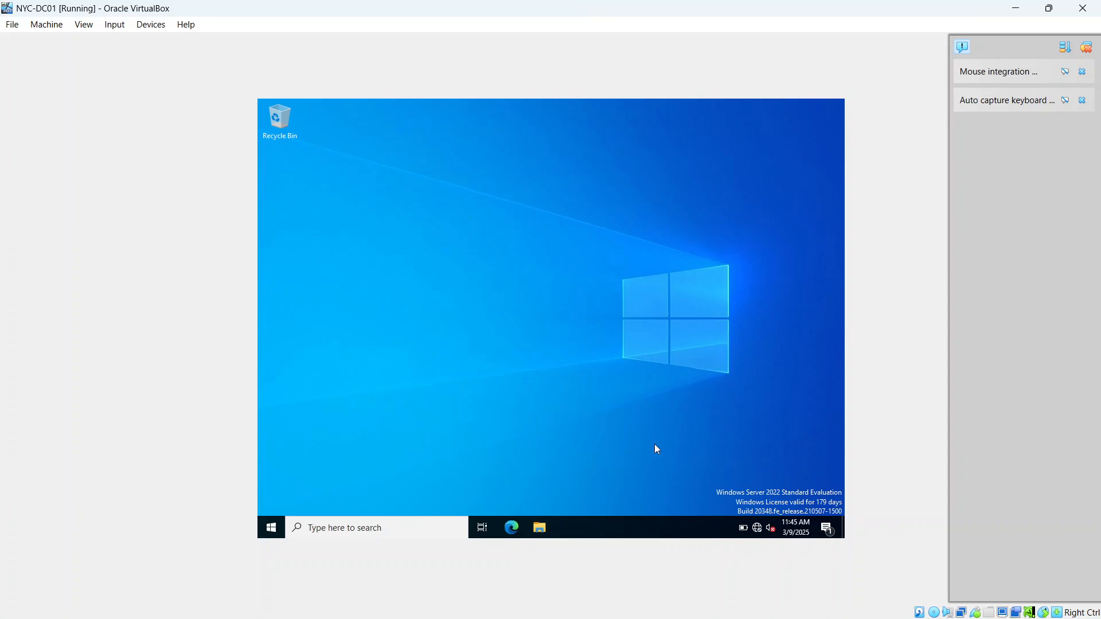
Step: Check the Windows 10 client machine in VirtualBox Manager, then minimize it to return to the NYC-DC01 machine
mouse_move(697, 612)
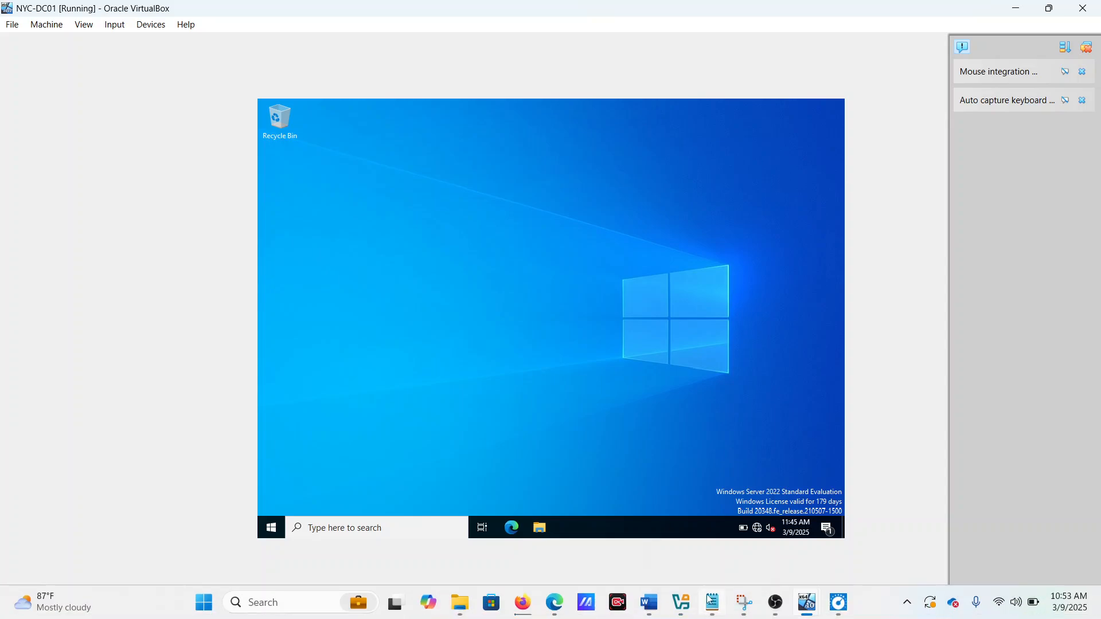
left_click(694, 521)
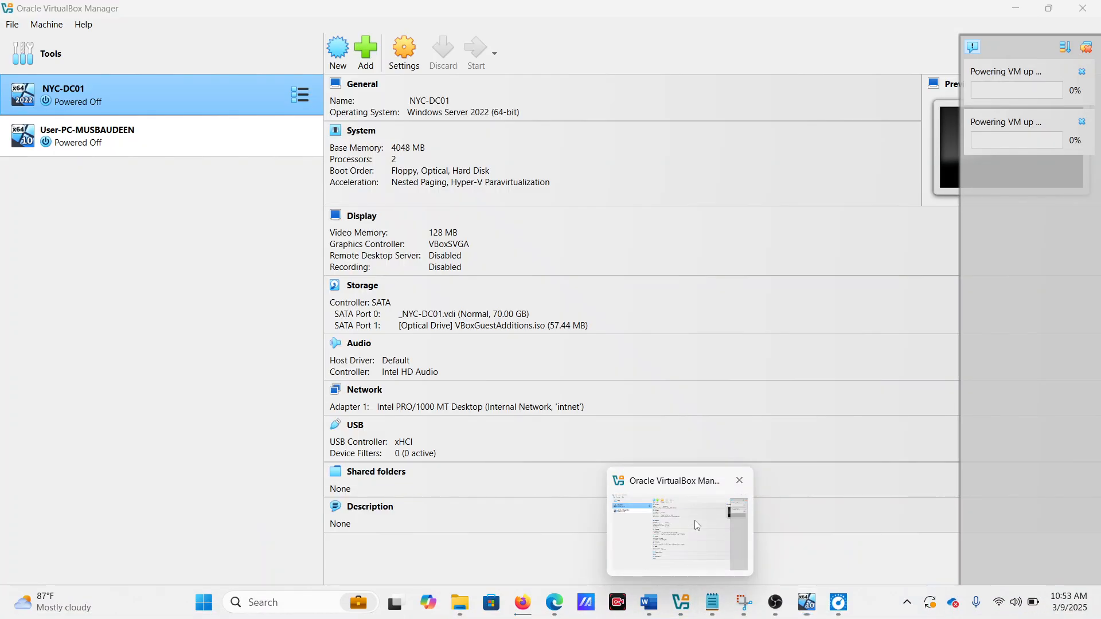
left_click(161, 146)
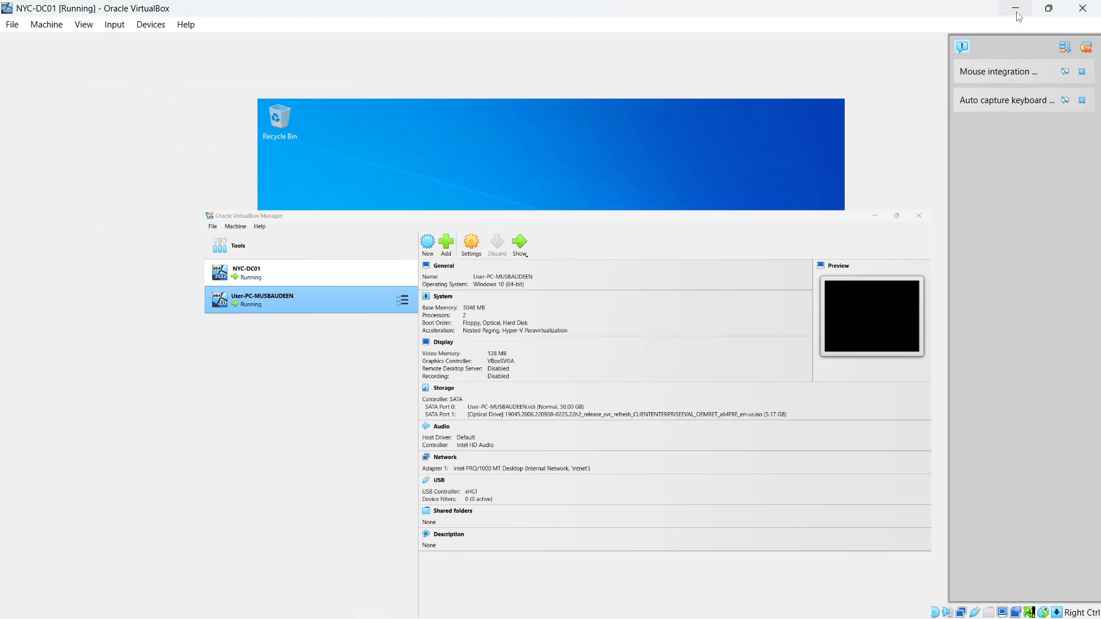
left_click(1018, 15)
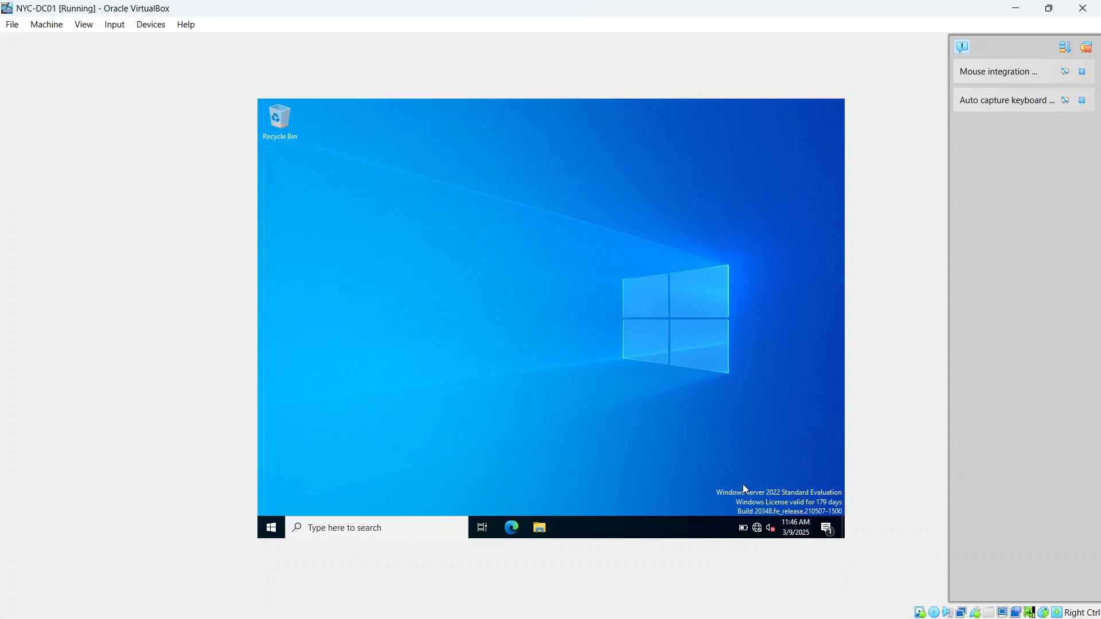
Step: Open the adapter options from the Network & Internet settings on NYC-DC01
left_click(757, 528)
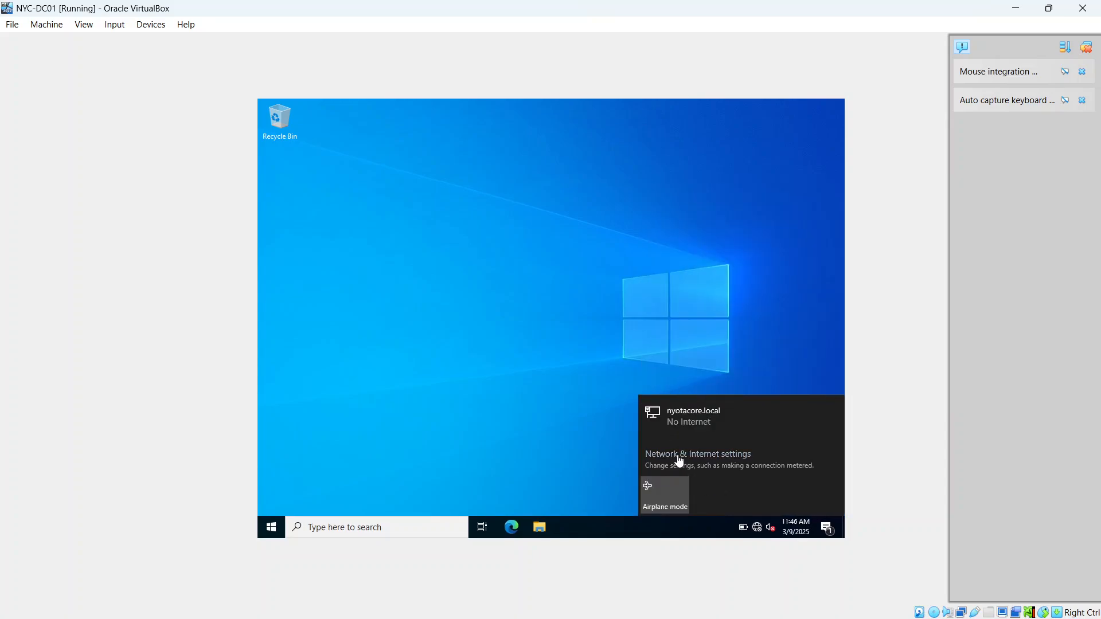
left_click(679, 457)
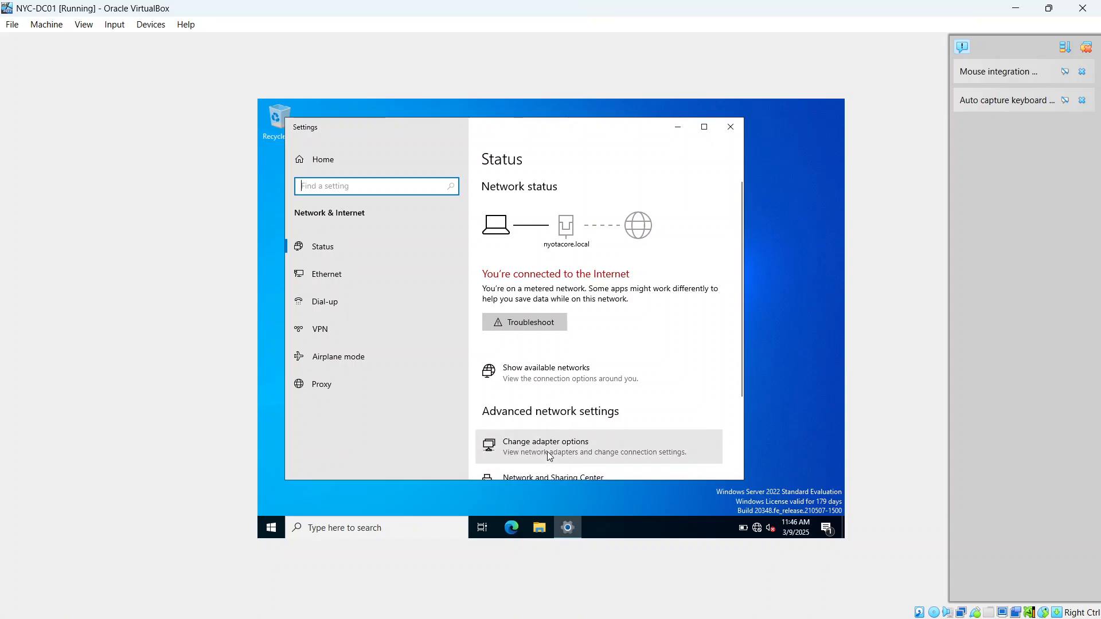
left_click(549, 456)
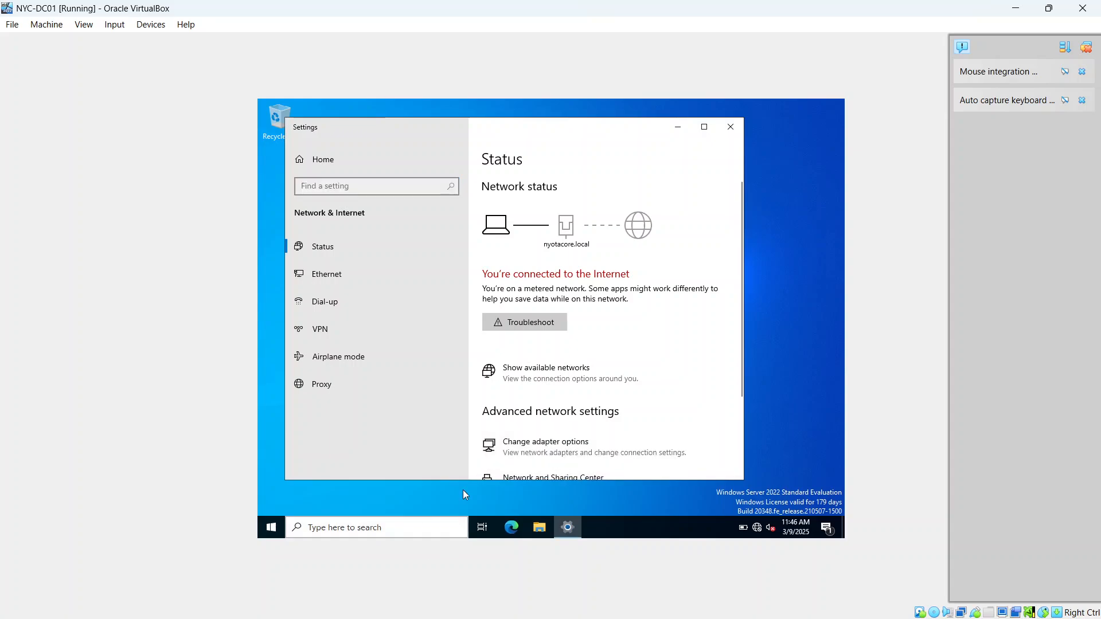
left_click(548, 446)
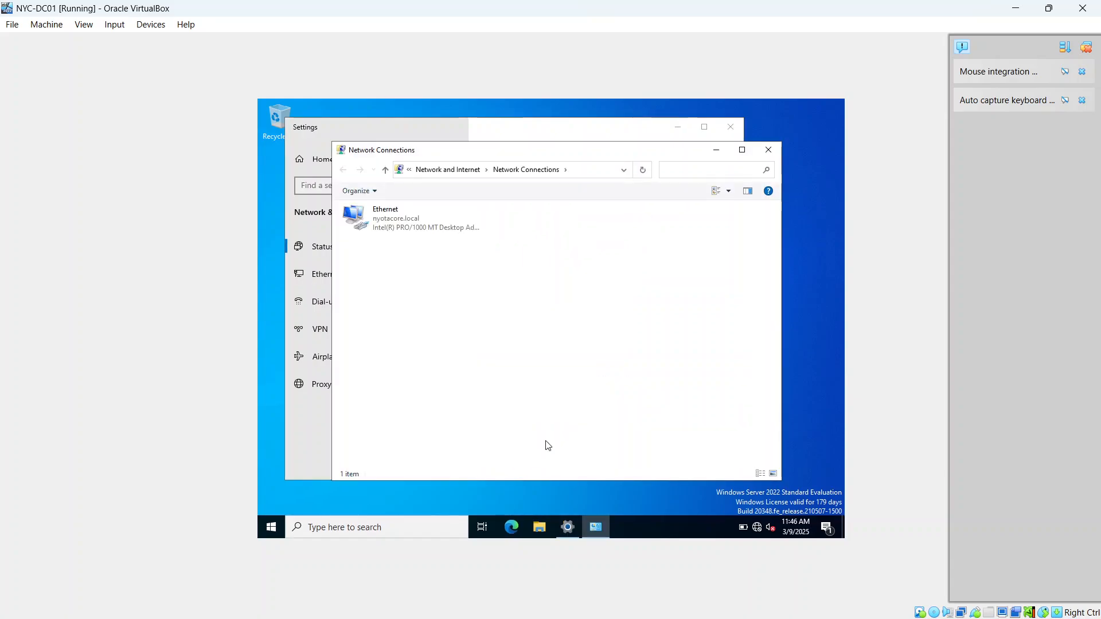
Step: Open the Internet Protocol Version 4 (TCP/IPv4) properties of the Ethernet adapter
left_click(380, 218)
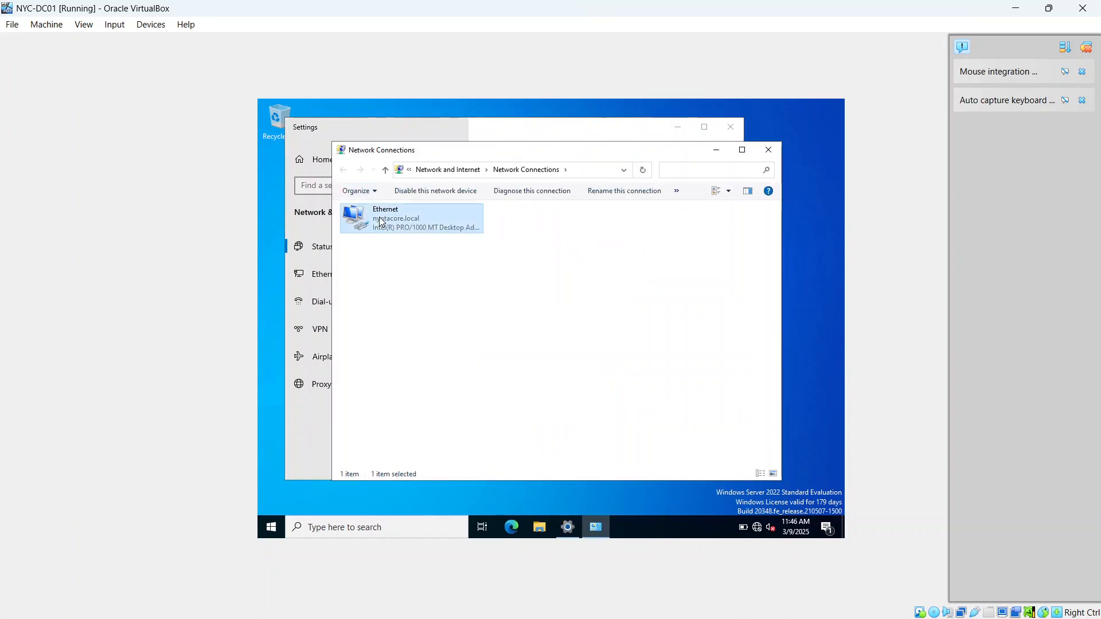
right_click(380, 218)
left_click(419, 326)
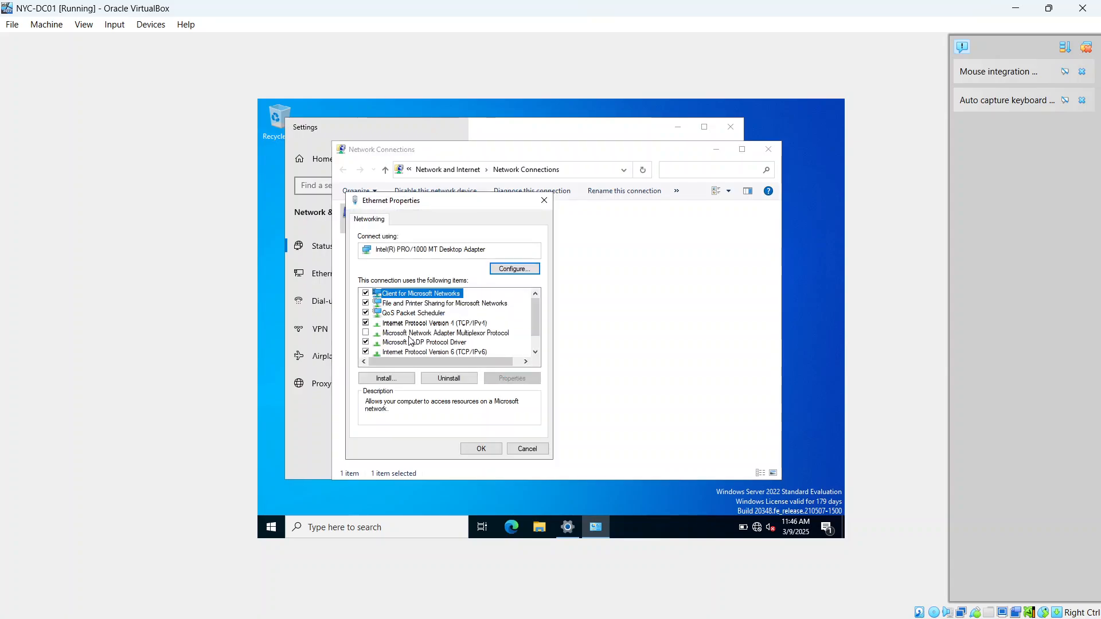
left_click(441, 323)
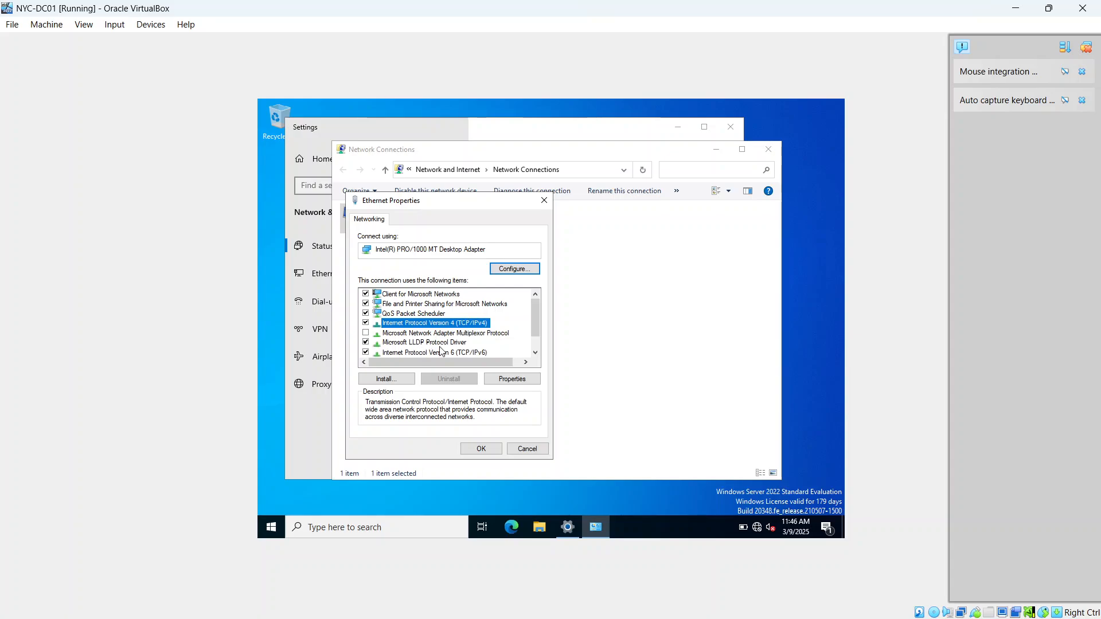
left_click(511, 380)
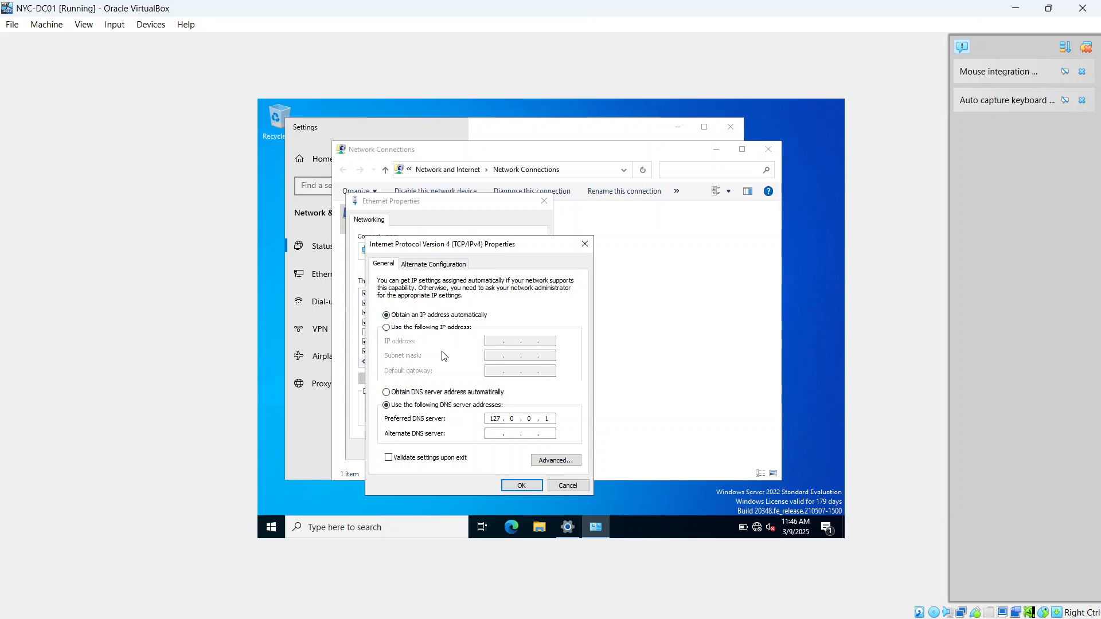
Step: Assign the static IP address 192.168.100.1 with subnet mask 255.255.255.0 to the server's Ethernet adapter
left_click(387, 329)
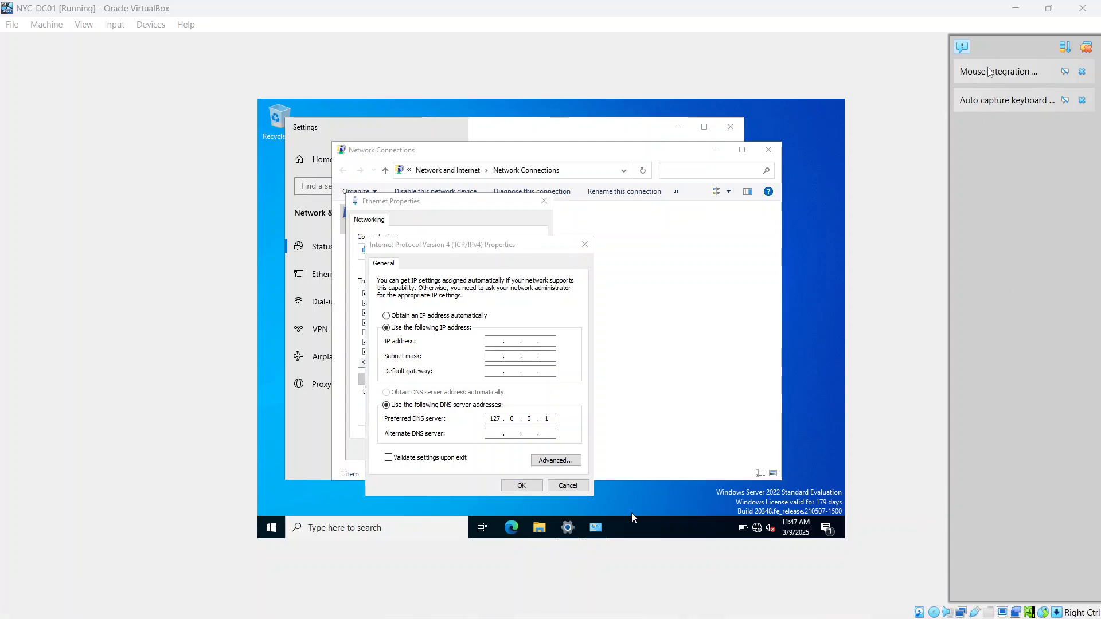
left_click(492, 344)
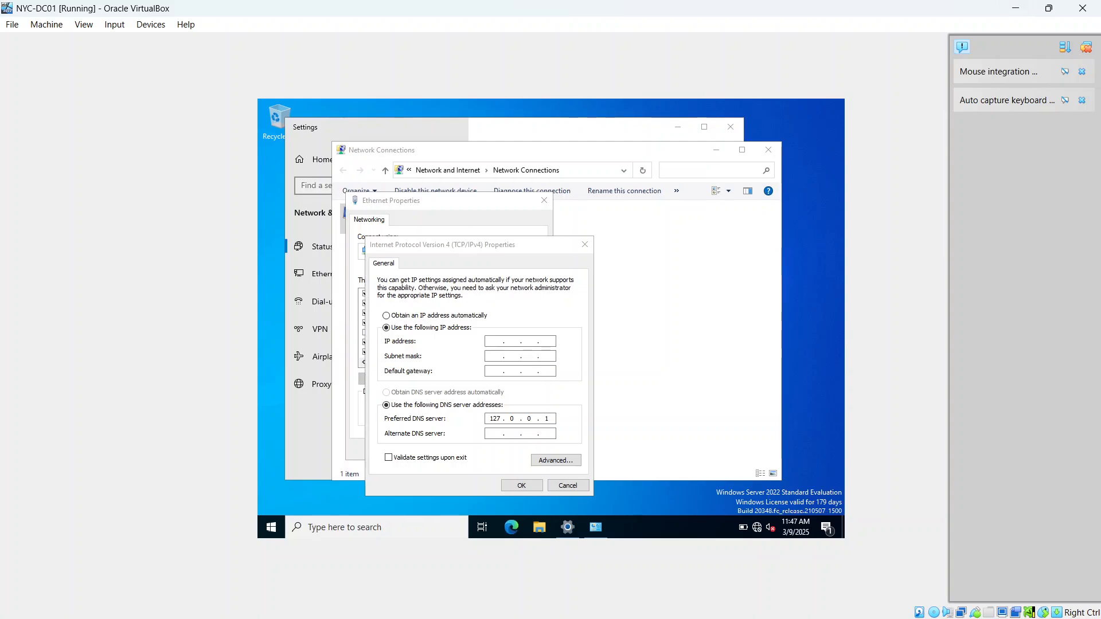
left_click(492, 344)
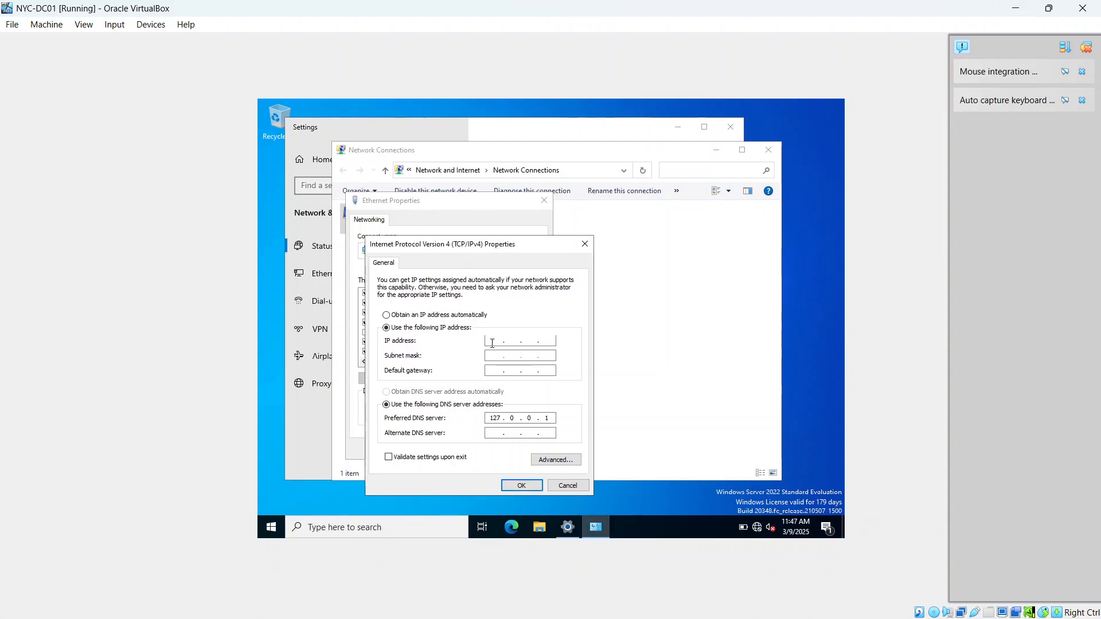
type("192 . 16")
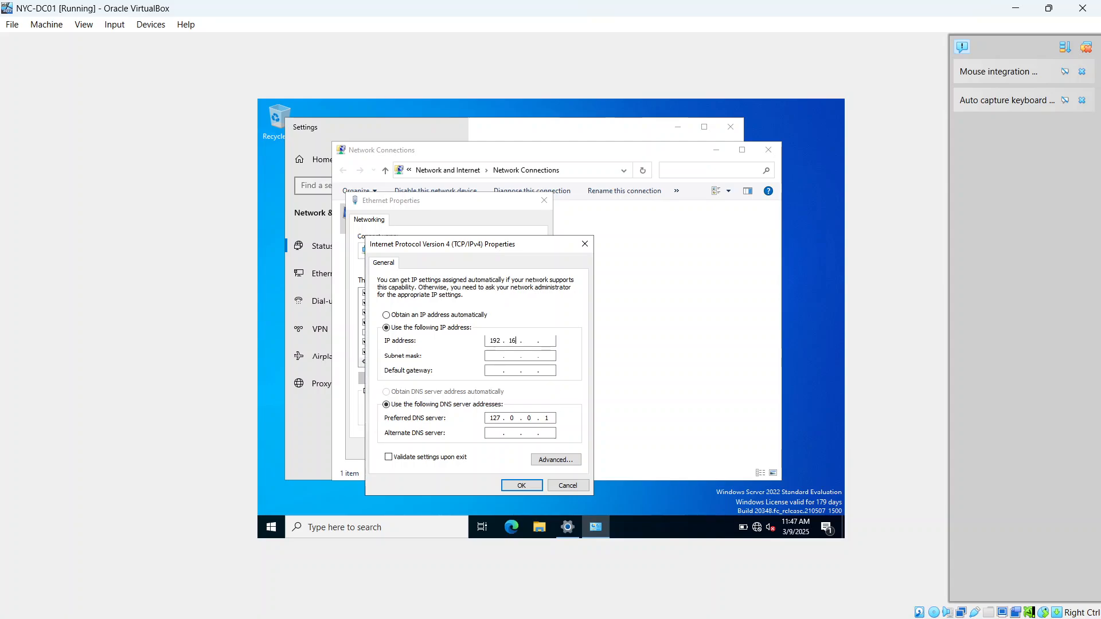
type("8 . 100")
left_click(496, 359)
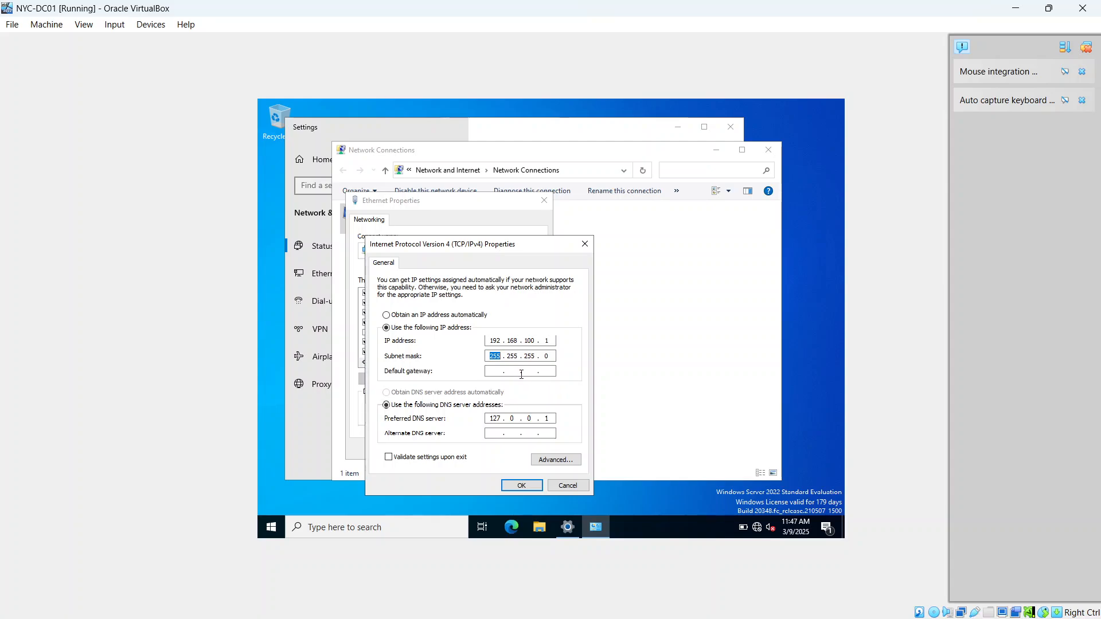
Step: Set the preferred DNS server to 192.168.100.1, apply the IPv4 settings and close the Ethernet properties
left_click(510, 419)
double_click(511, 420)
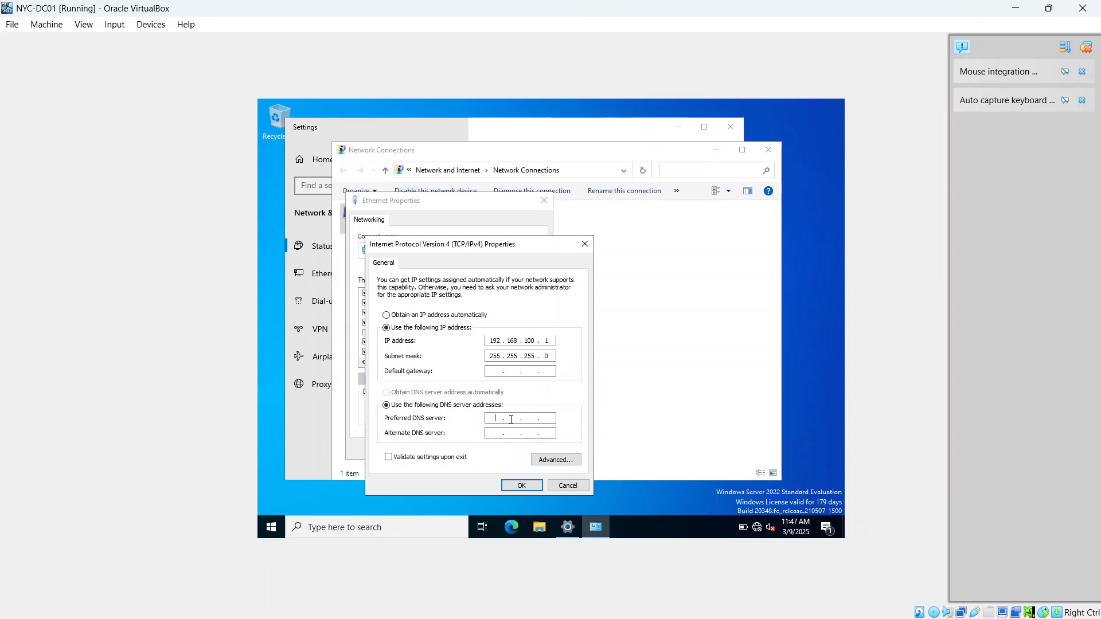
type("192 . 168")
key("BackSpace")
type("8 . 100 . 1")
left_click(522, 485)
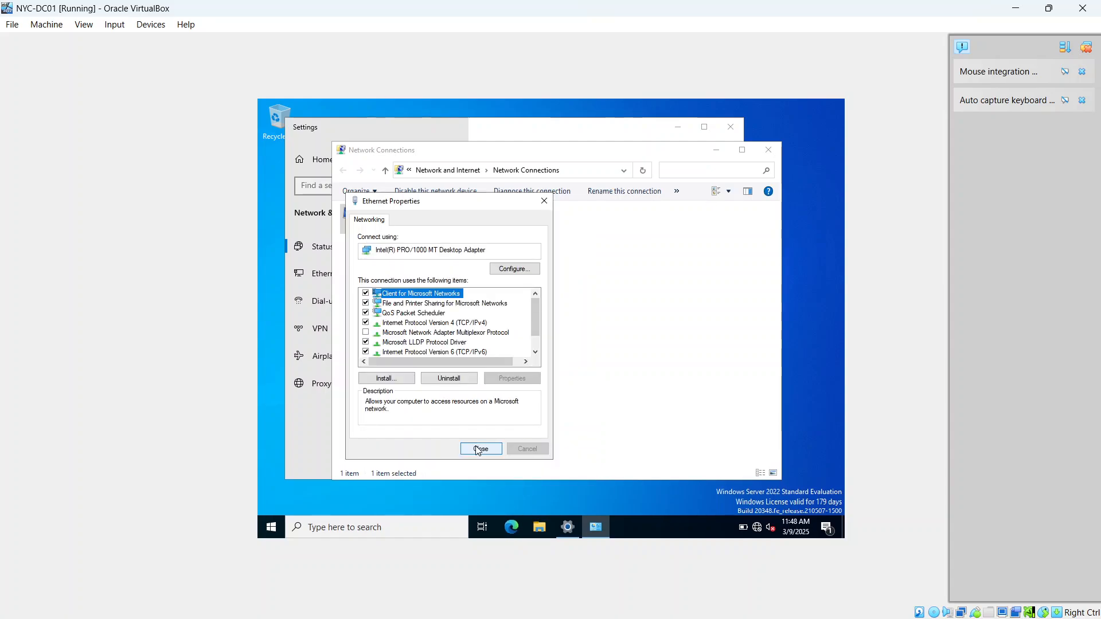
left_click(477, 447)
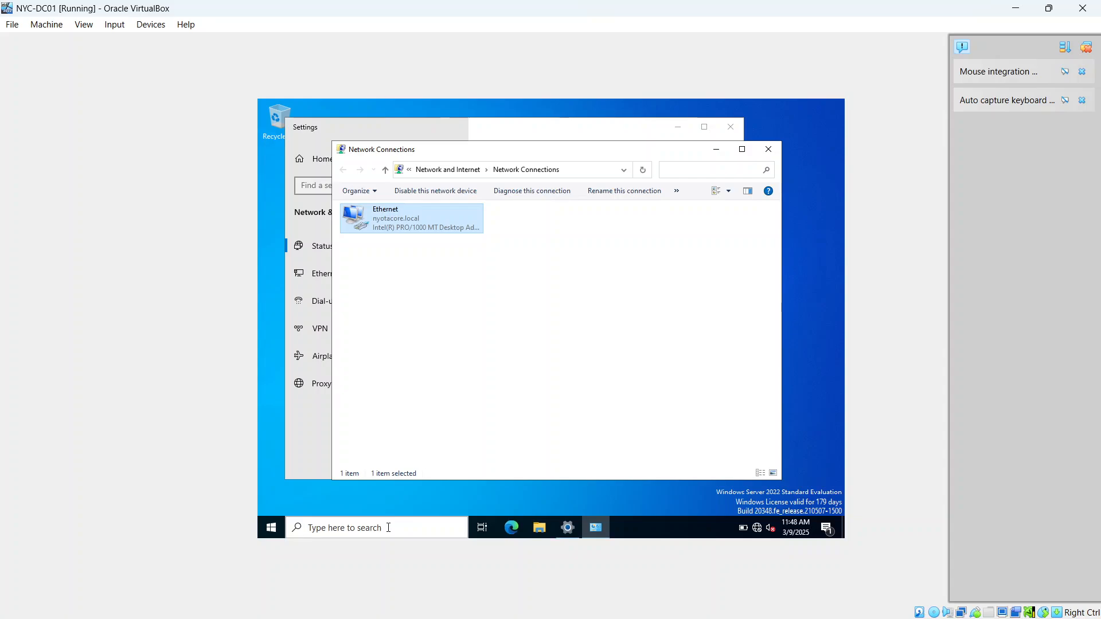
Step: Run ipconfig in a Command Prompt on the server and check its IPv4 address
left_click(388, 528)
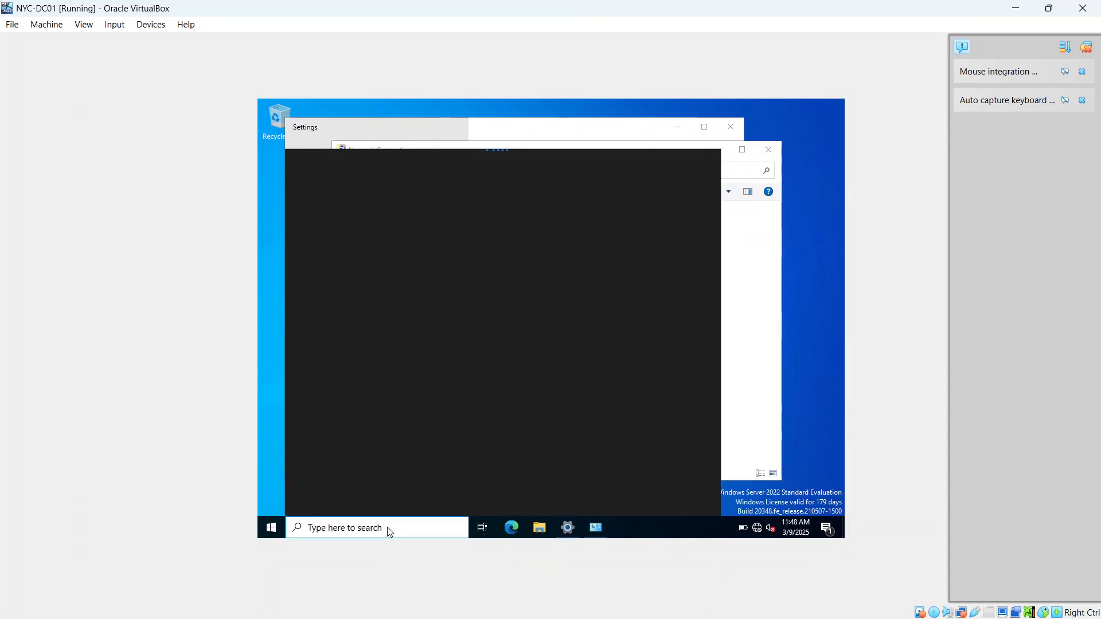
type("cmd")
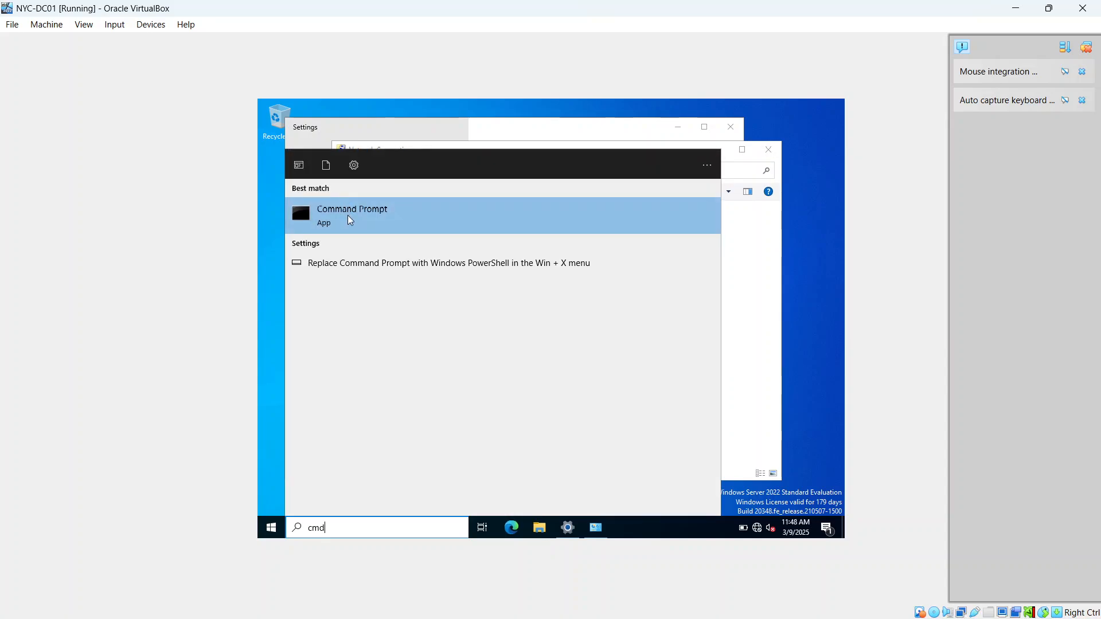
left_click(348, 219)
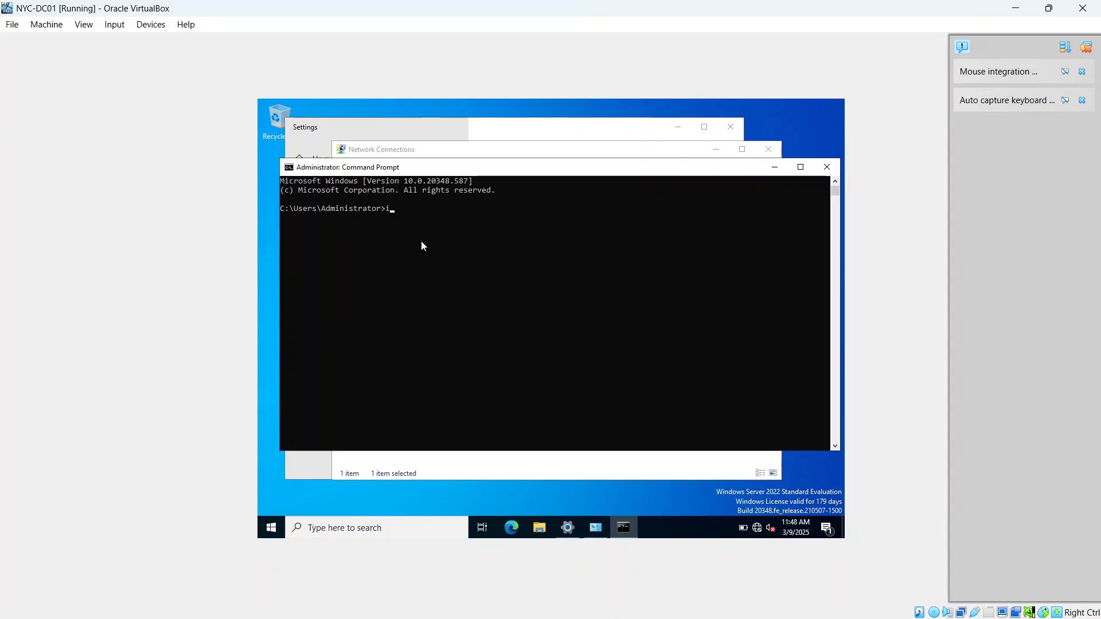
type("ipconfig")
key("Return")
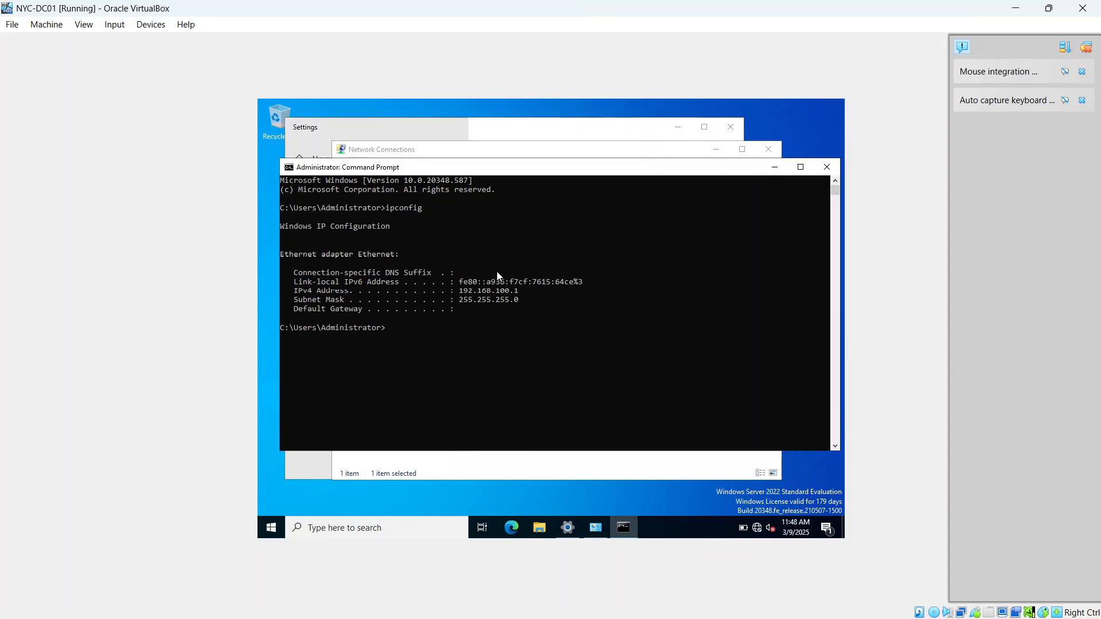
left_click_drag(526, 293, 458, 296)
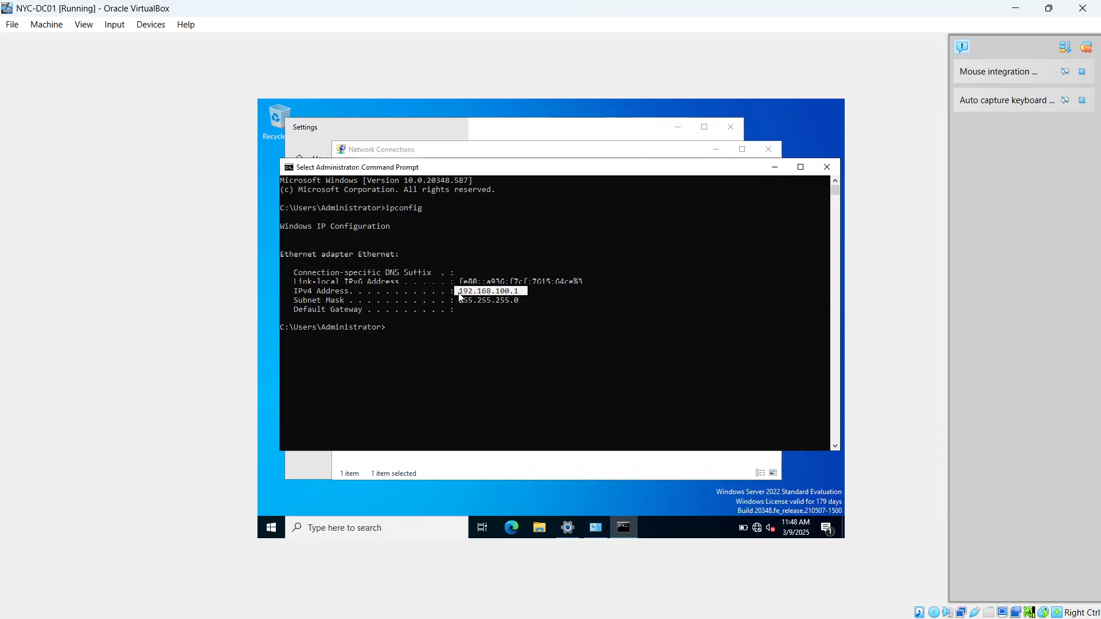
Step: Minimize the server's Command Prompt, Network Connections and Settings windows and switch to the Windows 10 client virtual machine
left_click(773, 170)
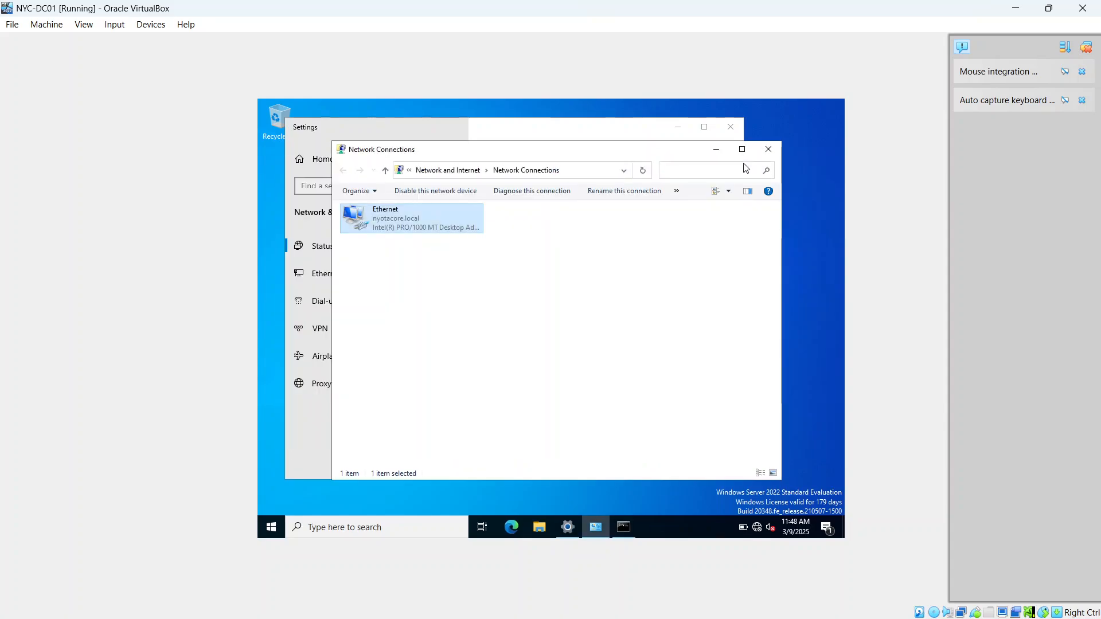
left_click(715, 150)
left_click(677, 127)
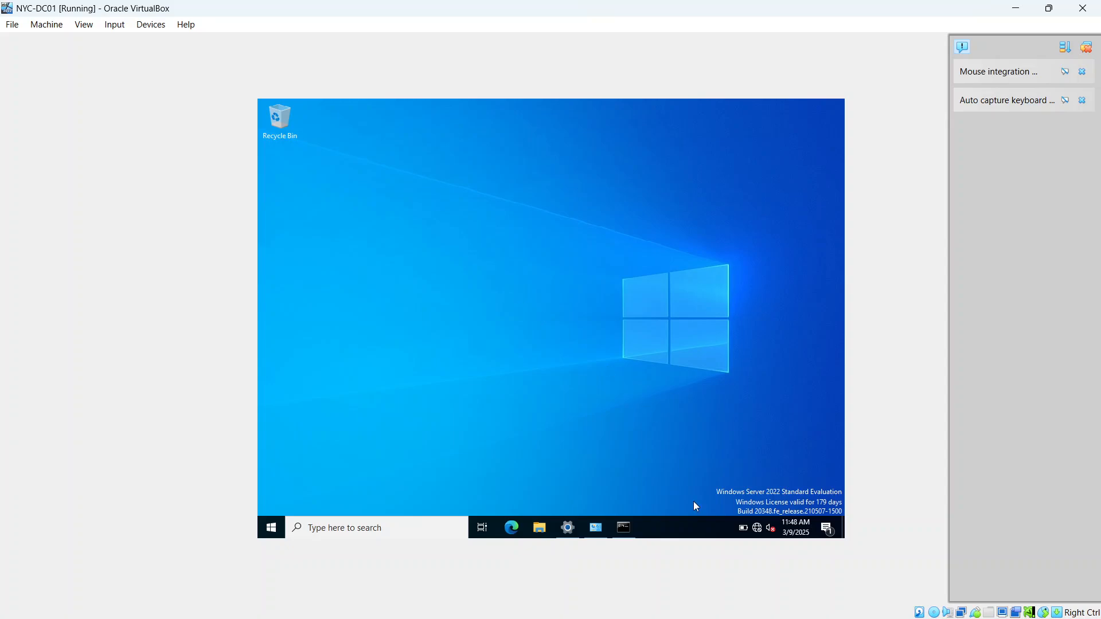
mouse_move(798, 612)
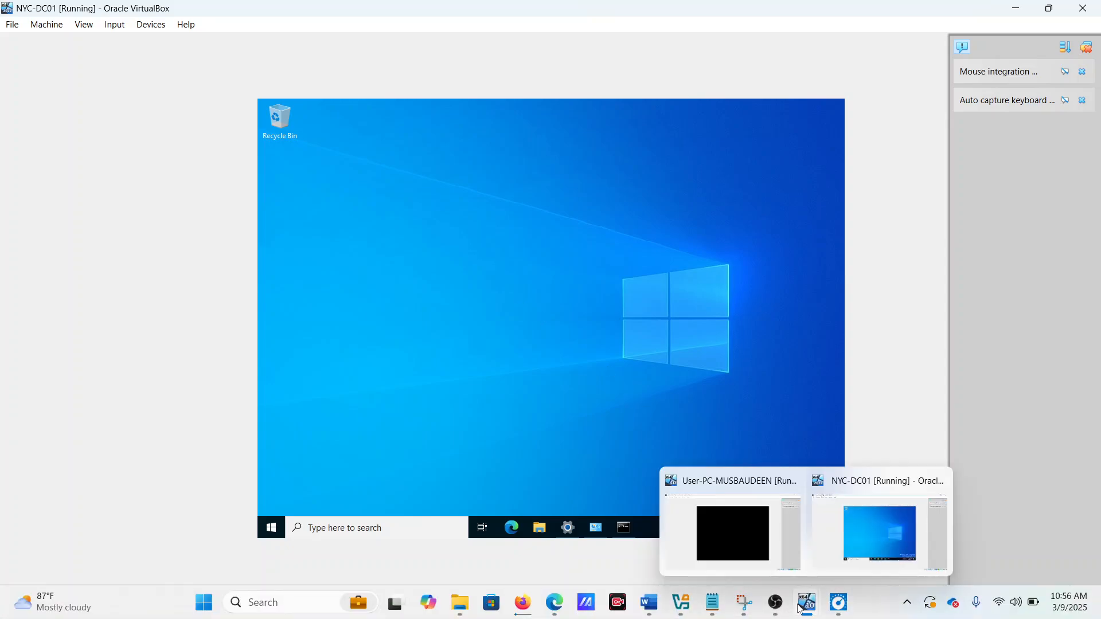
left_click(721, 529)
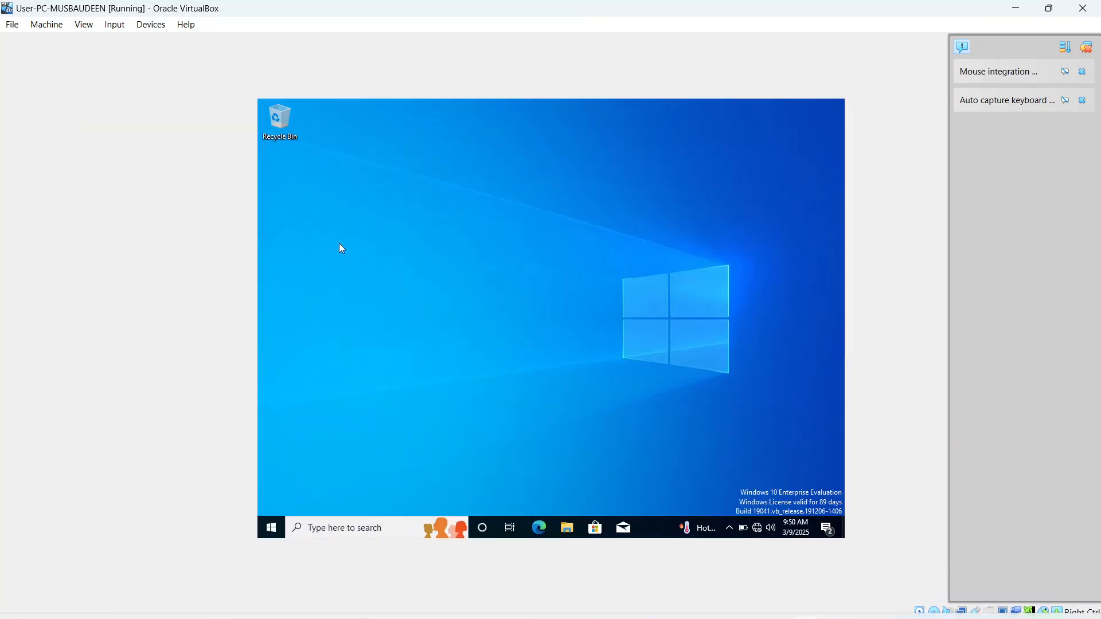
Step: Open the Windows 10 client's network adapter options from its Ethernet network settings
left_click(755, 527)
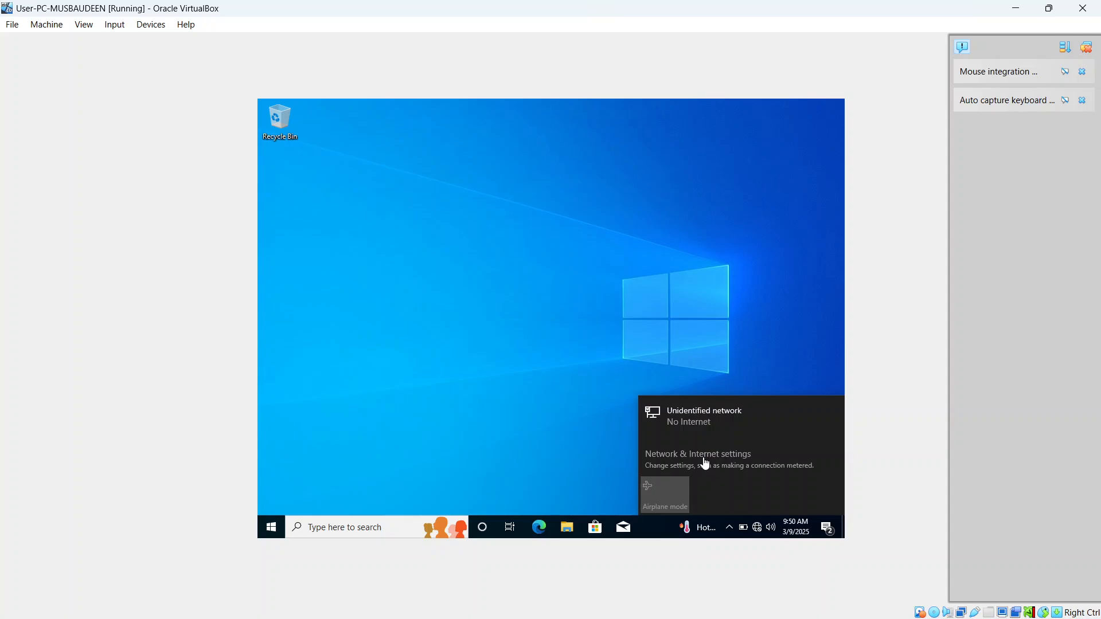
left_click(670, 455)
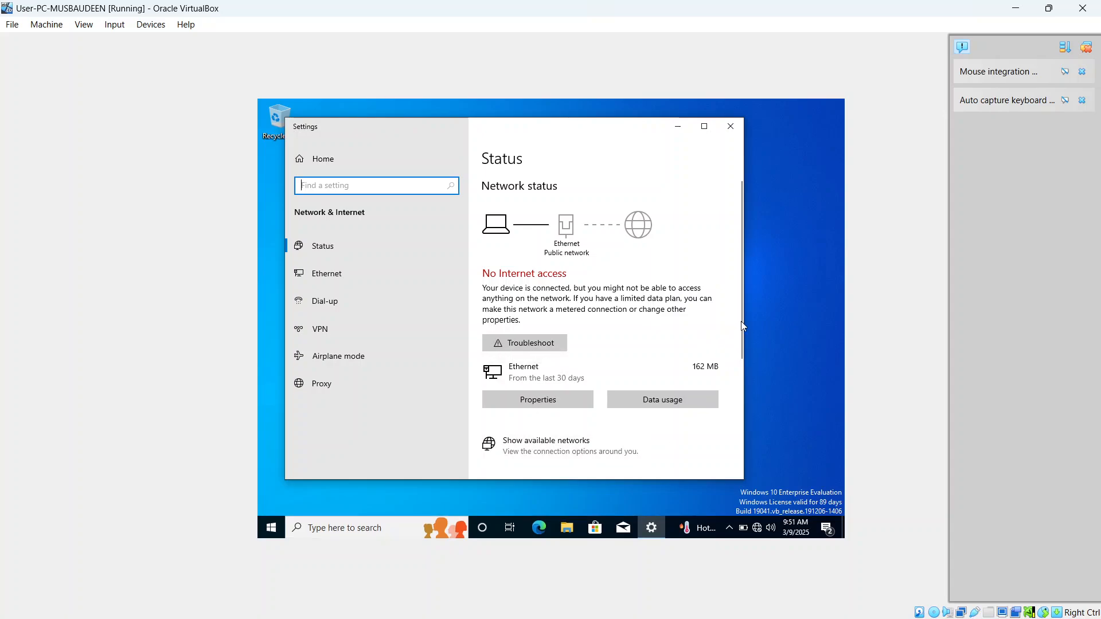
scroll(740, 322, "down", 1)
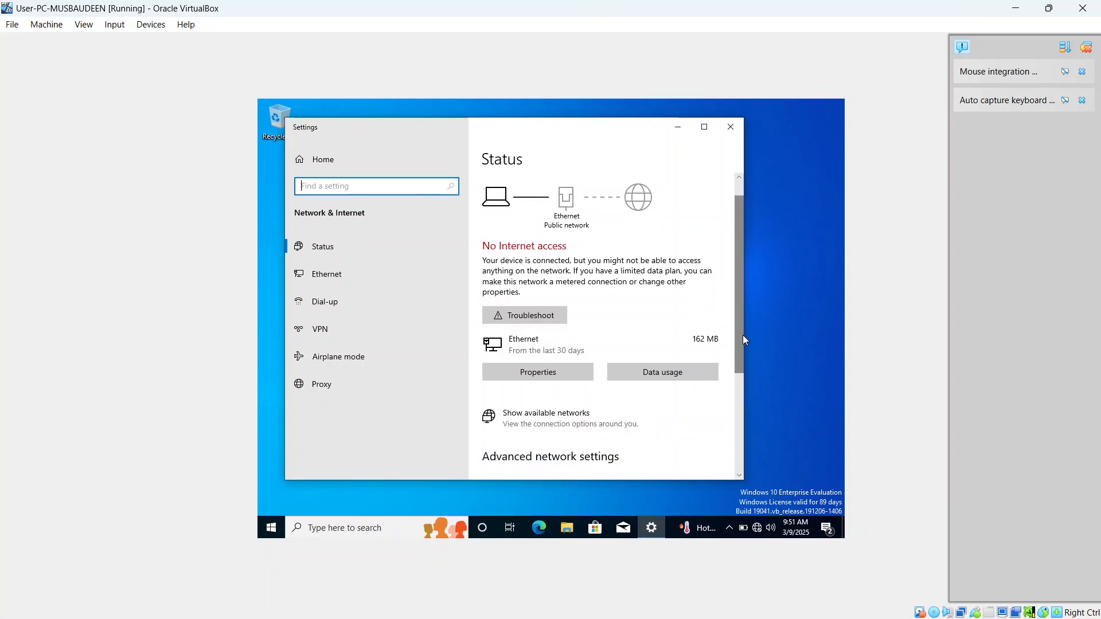
left_click(538, 373)
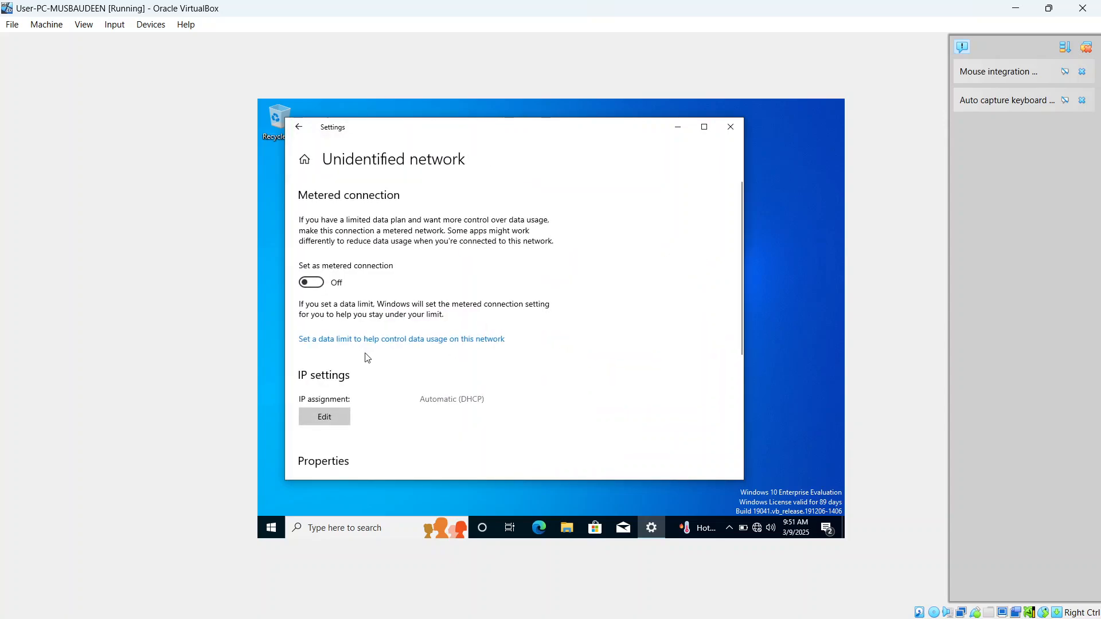
left_click(299, 131)
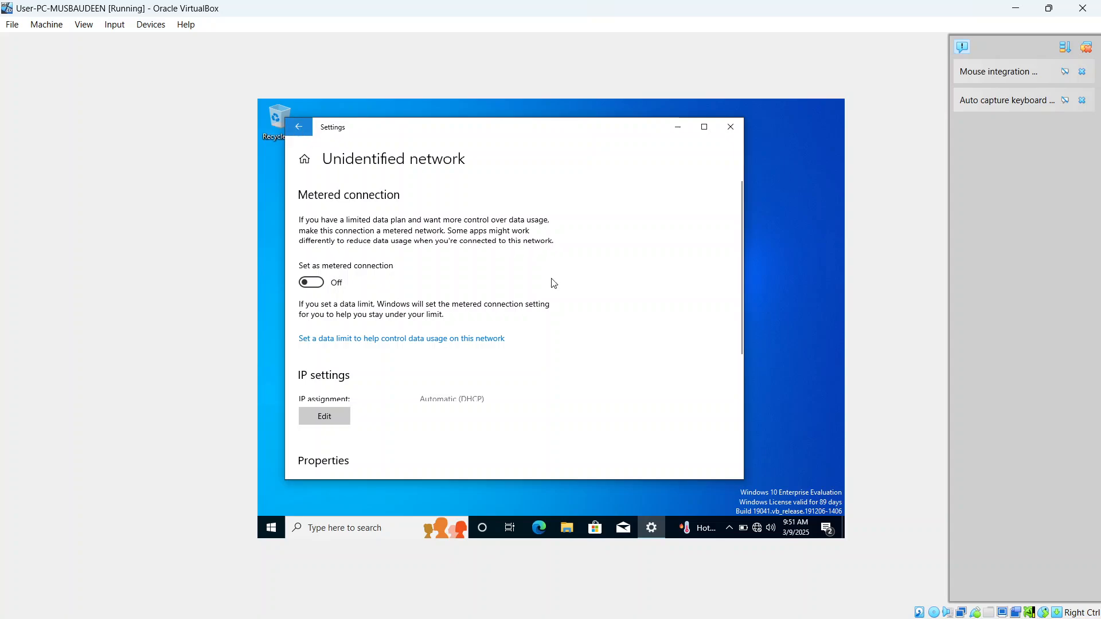
left_click(343, 282)
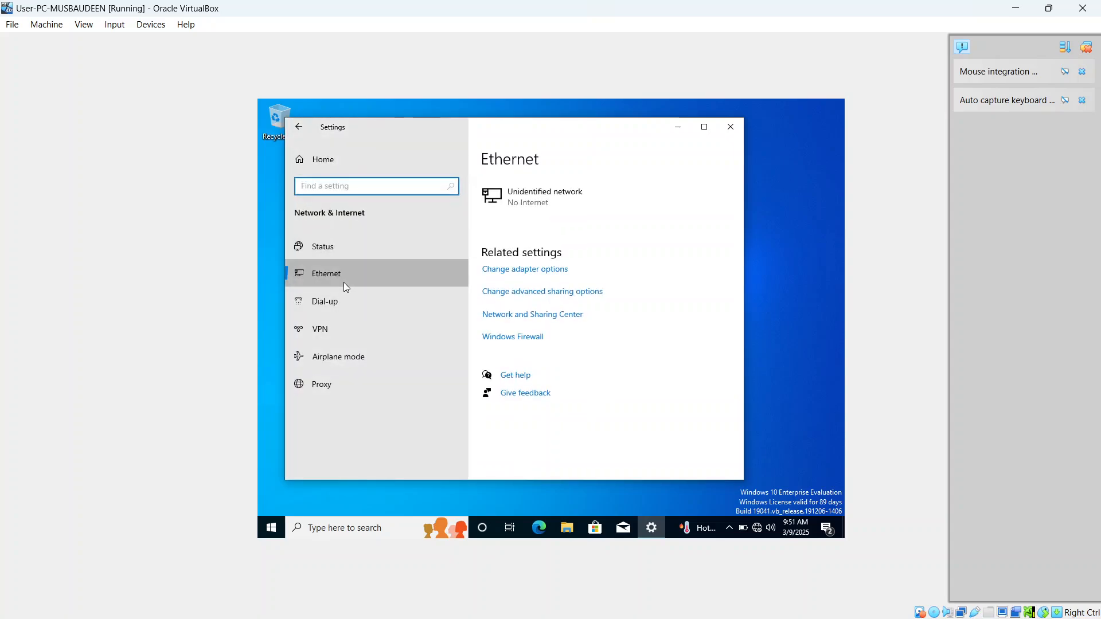
left_click(522, 274)
left_click(526, 275)
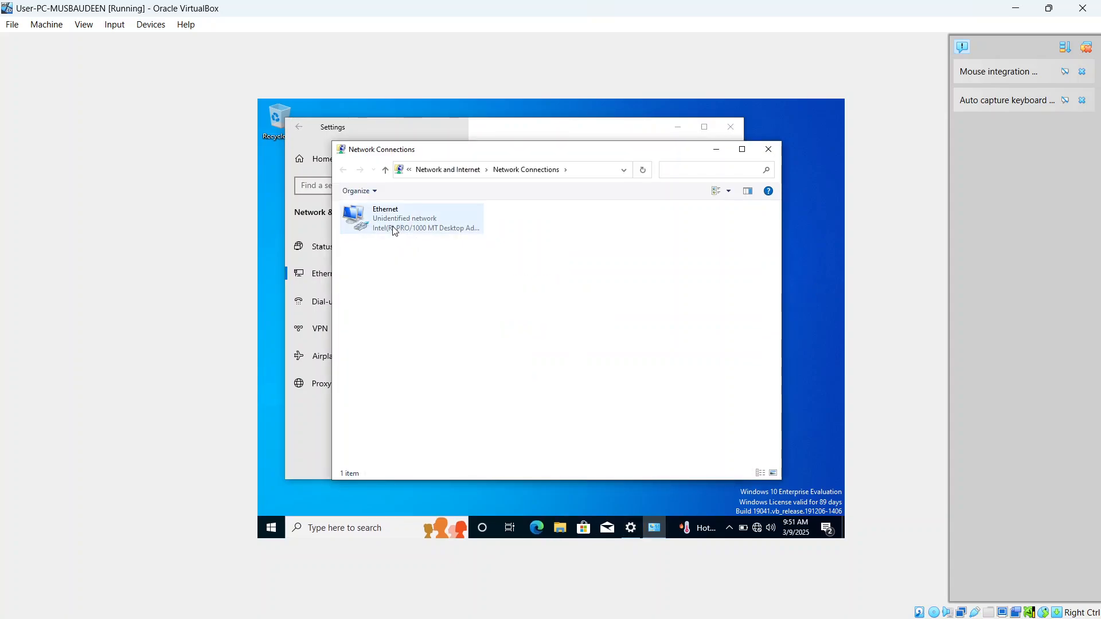
Step: Open the Internet Protocol Version 4 (TCP/IPv4) properties of the client's Ethernet adapter
left_click(394, 227)
right_click(394, 227)
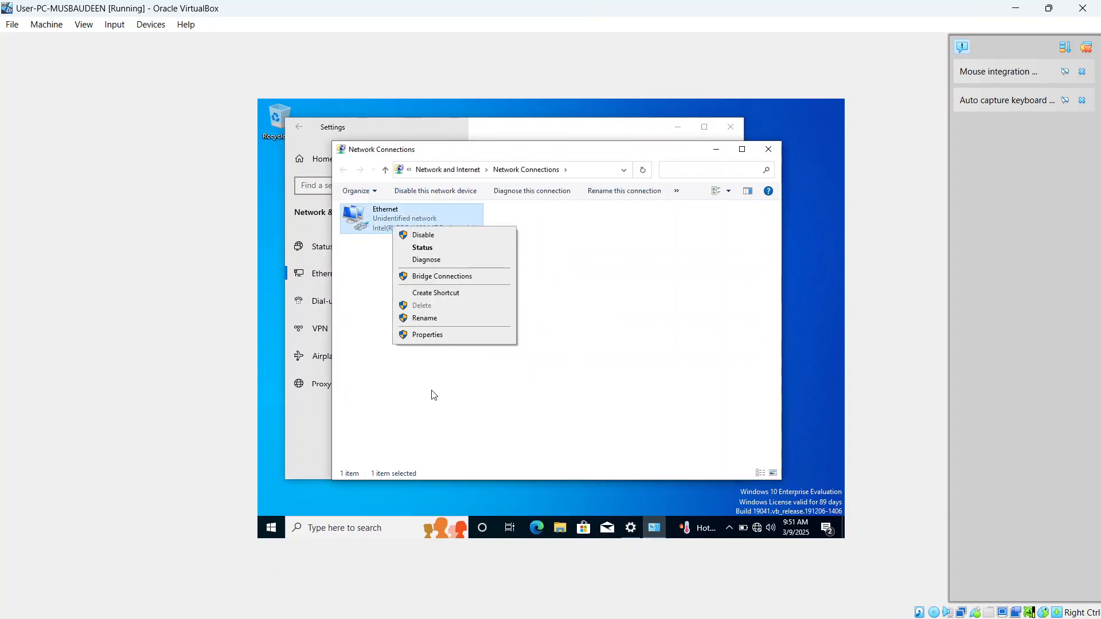
left_click(430, 335)
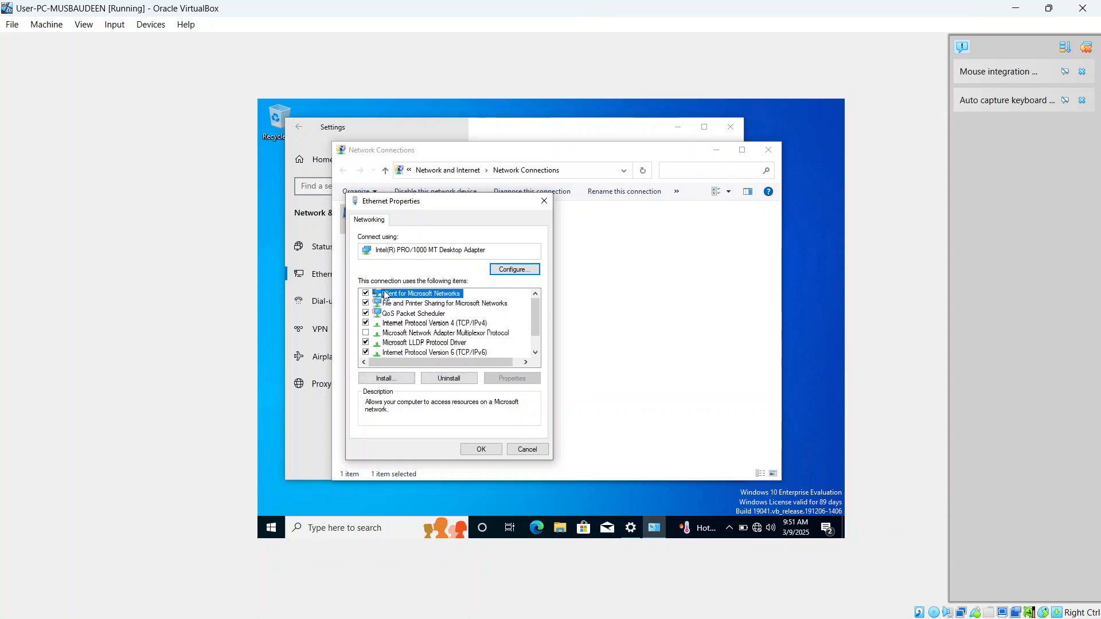
left_click(400, 324)
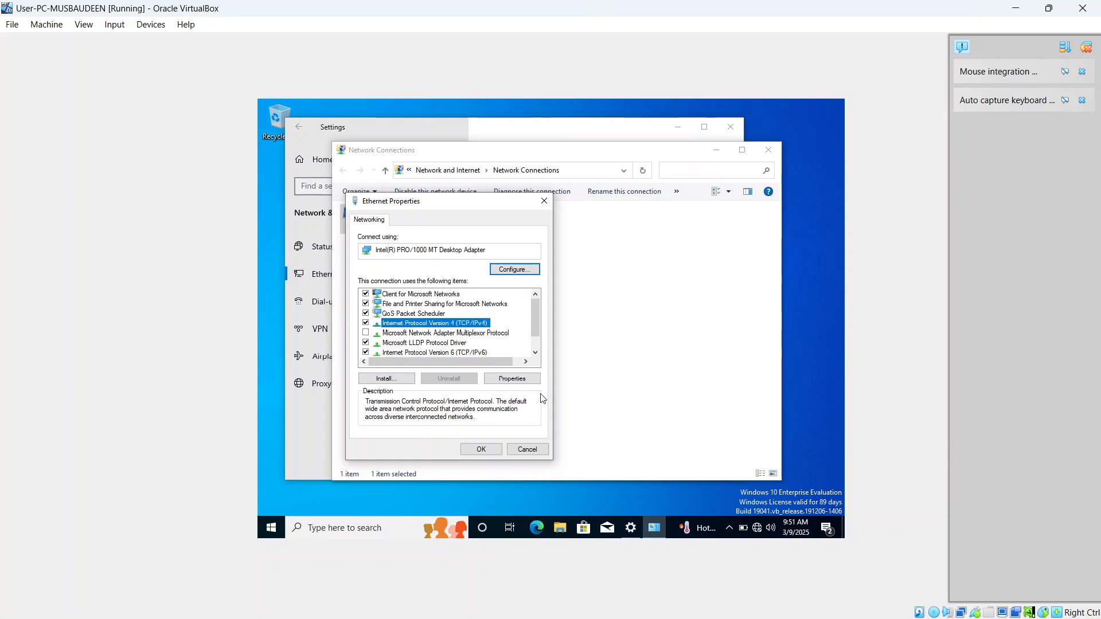
left_click(519, 379)
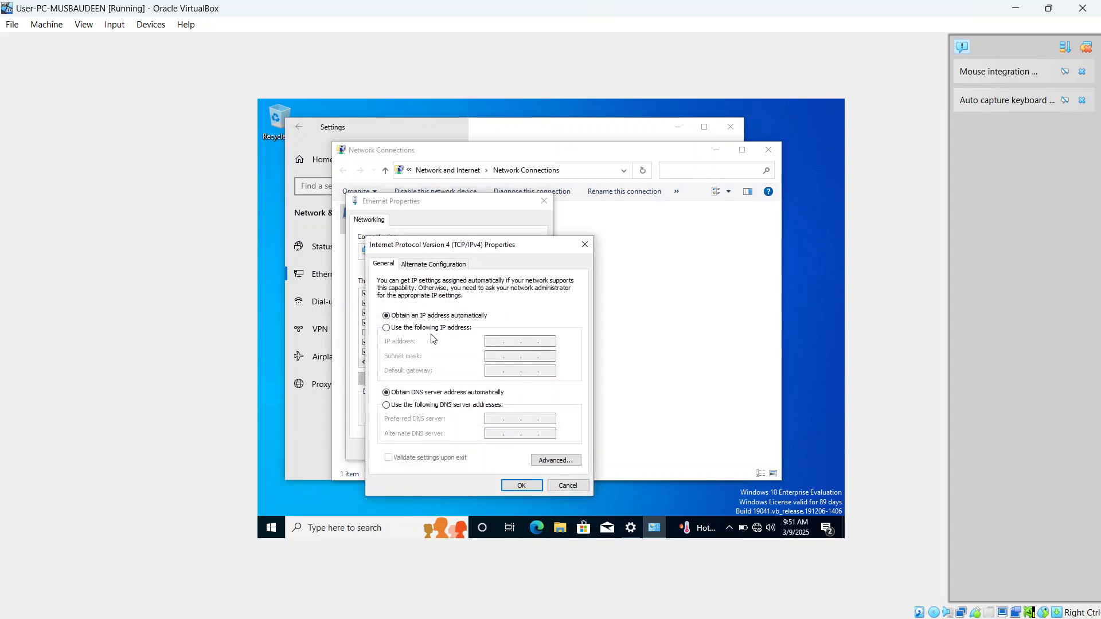
Step: Assign the client the static IP address 192.168.100.2 with subnet mask 255.255.255.0 and default gateway 192.168.100.1
left_click(386, 327)
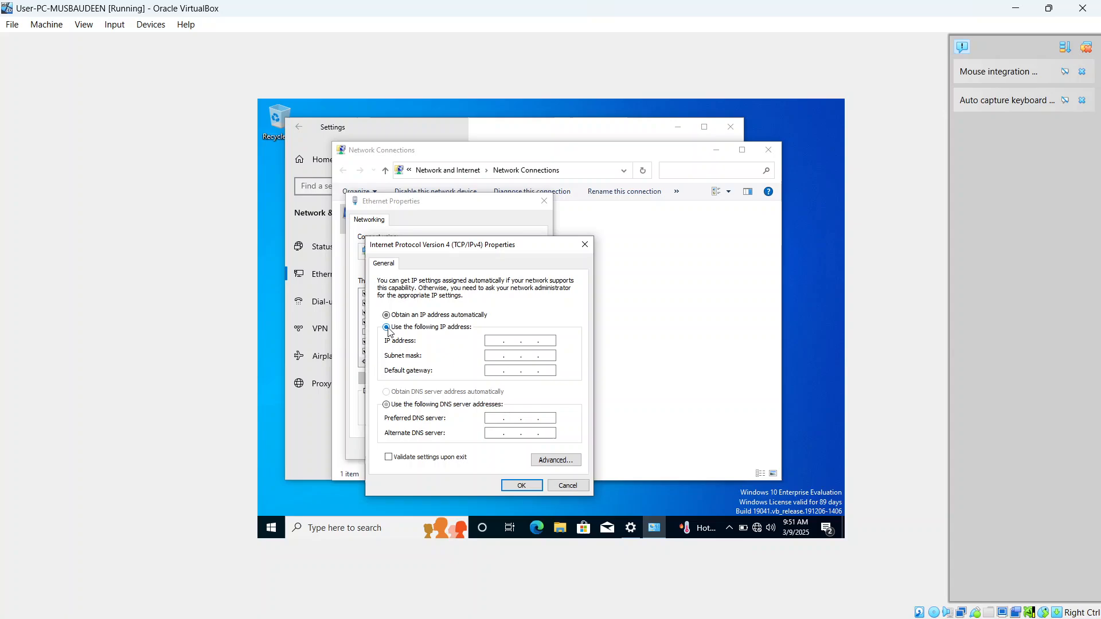
left_click(492, 343)
type("192 . 168 . 100 . 2")
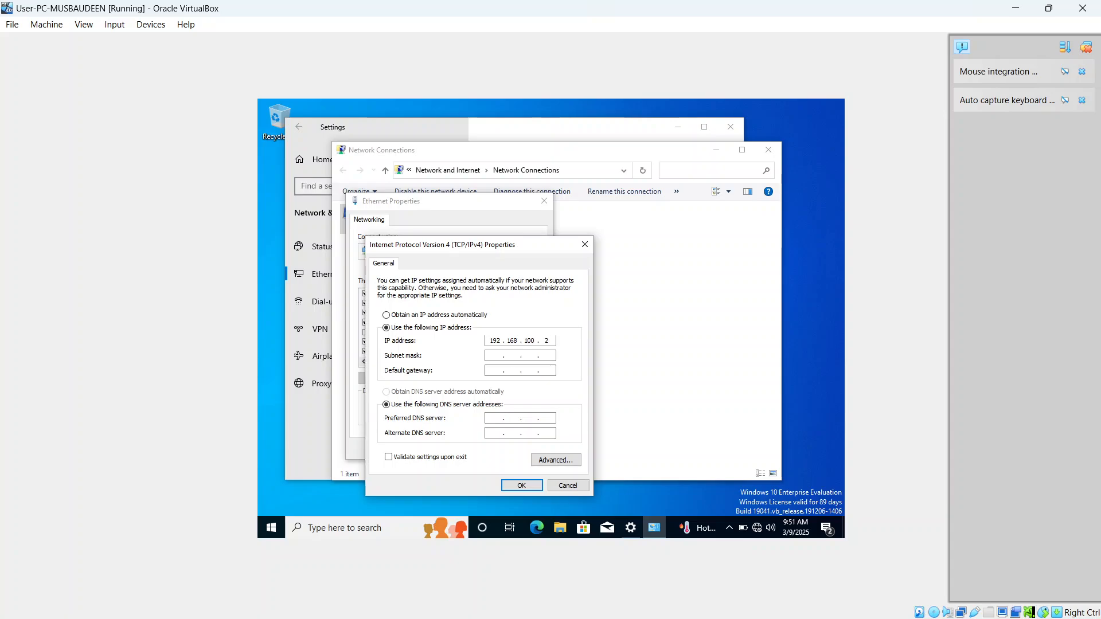
left_click(500, 358)
left_click(503, 373)
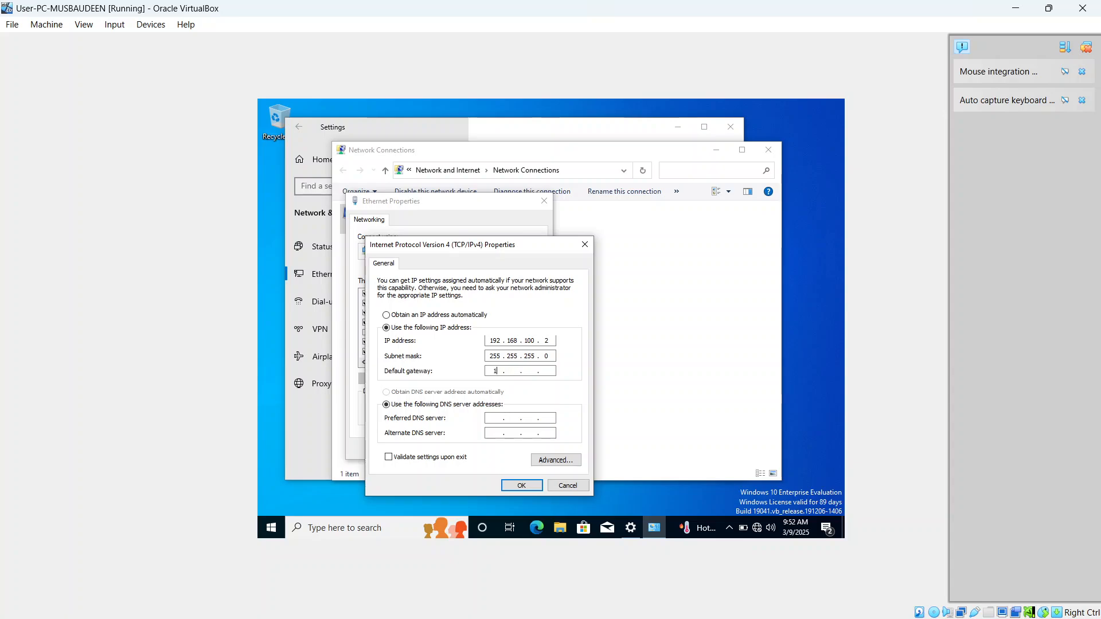
type("92 . 168 . 100 . 1")
Step: Set the client's preferred DNS server to 192.168.100.1, save the adapter settings and allow the PC to be discoverable on the network
left_click(497, 419)
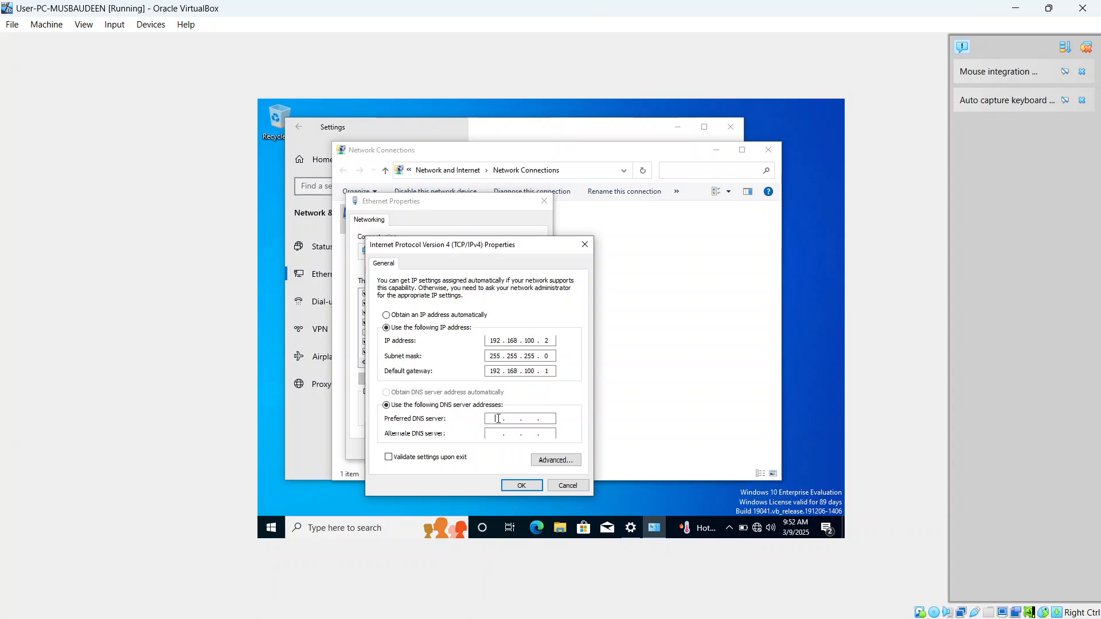
type("192 . 168 . 100 . 1")
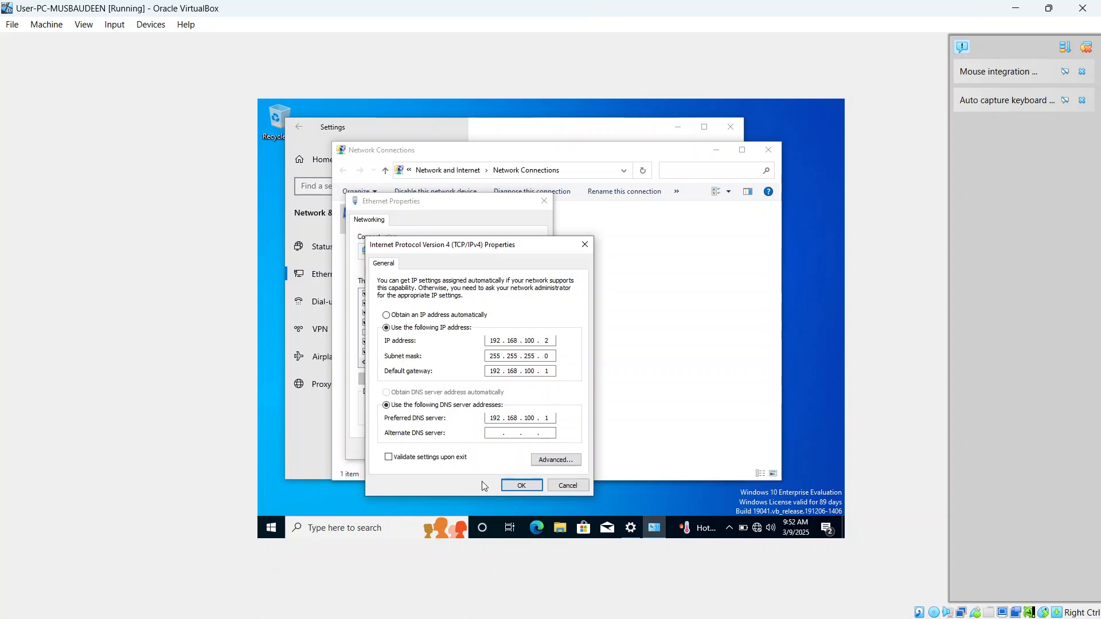
left_click(517, 491)
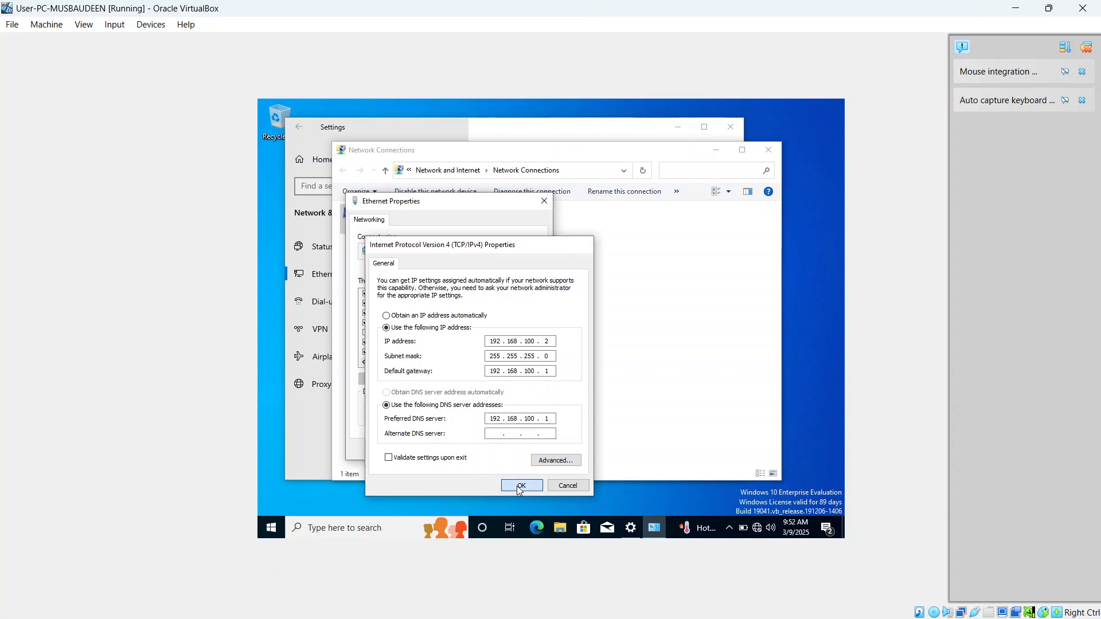
left_click(476, 450)
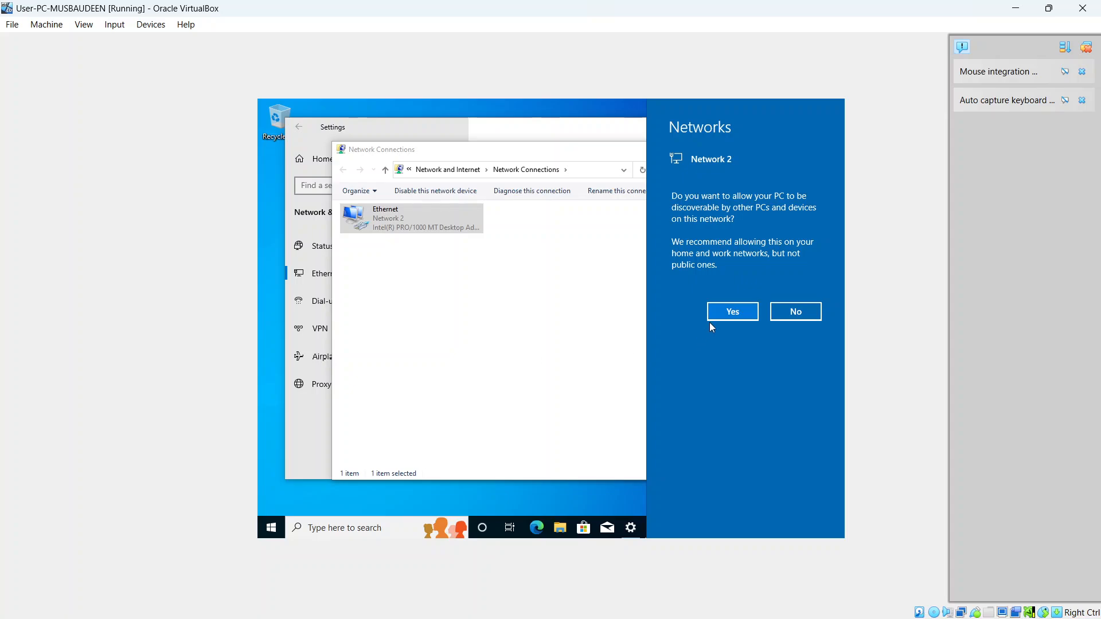
left_click(723, 313)
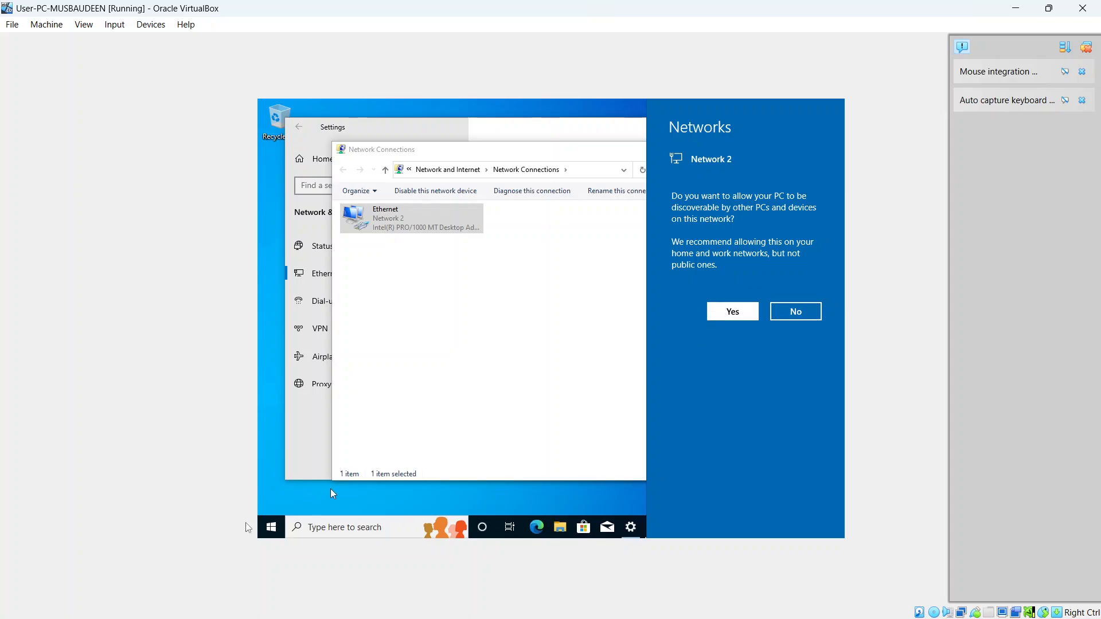
Step: Run ipconfig in a Command Prompt on the client to check its IPv4 configuration
left_click(326, 526)
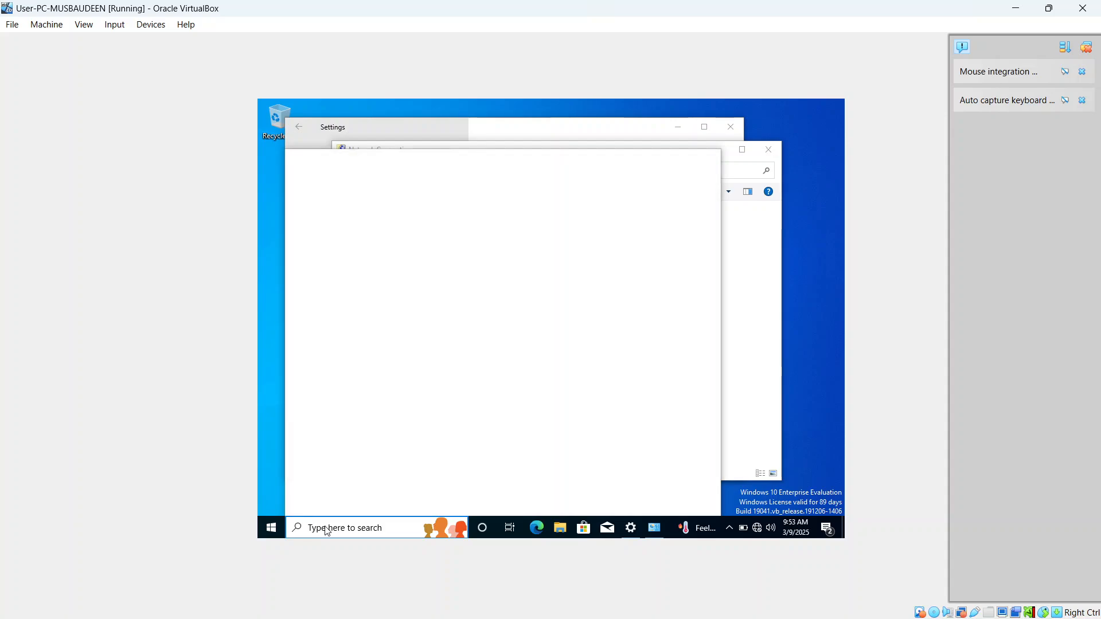
type("cmd")
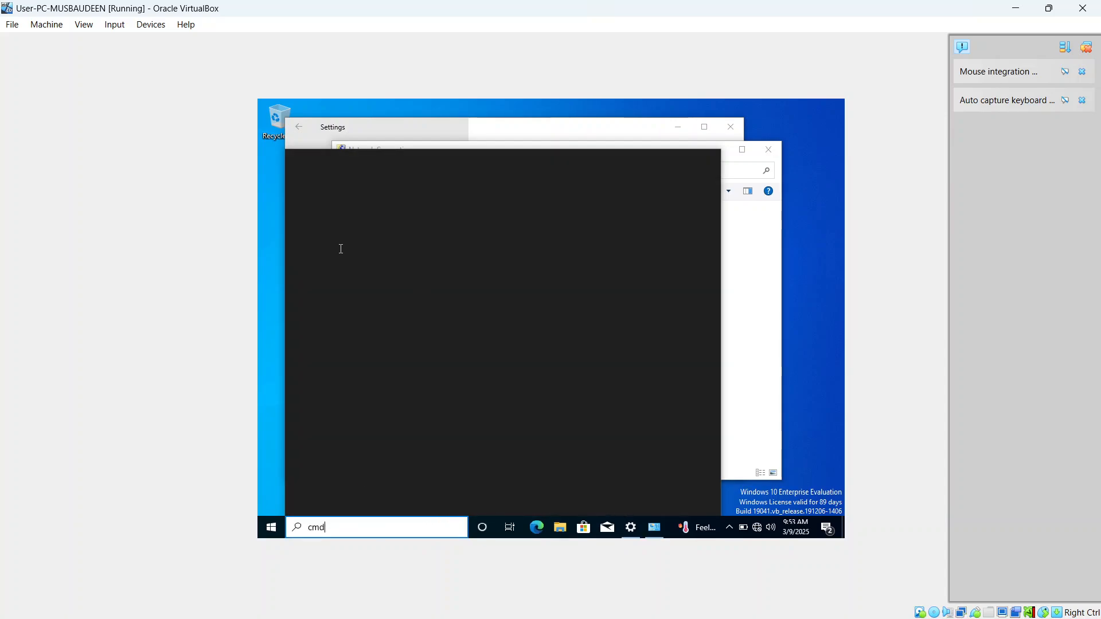
left_click(346, 225)
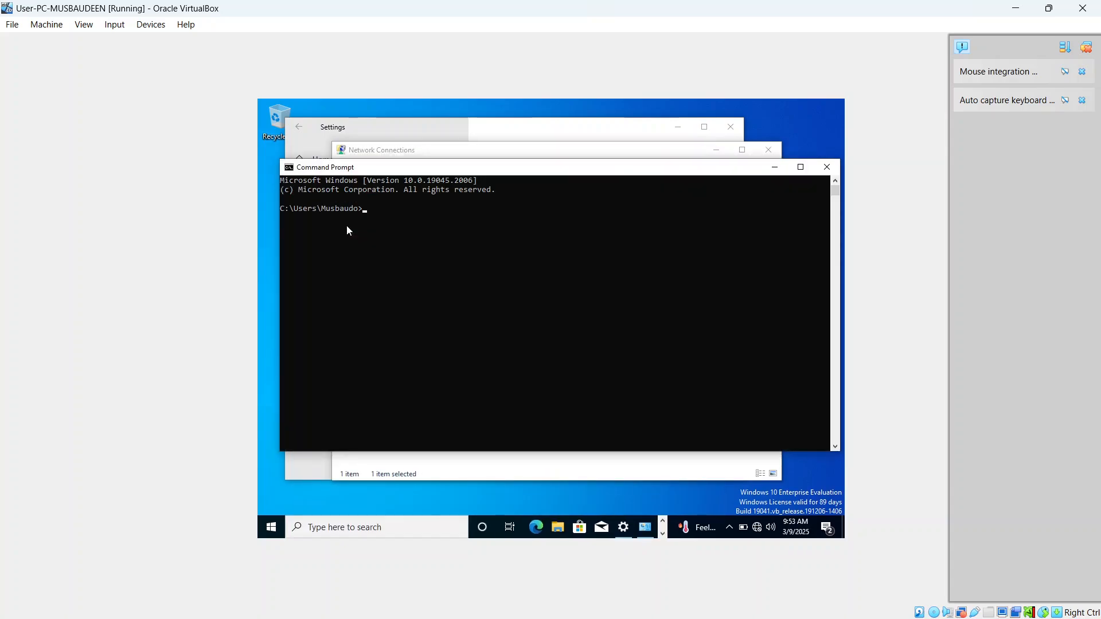
type("ipconfig")
key("Return")
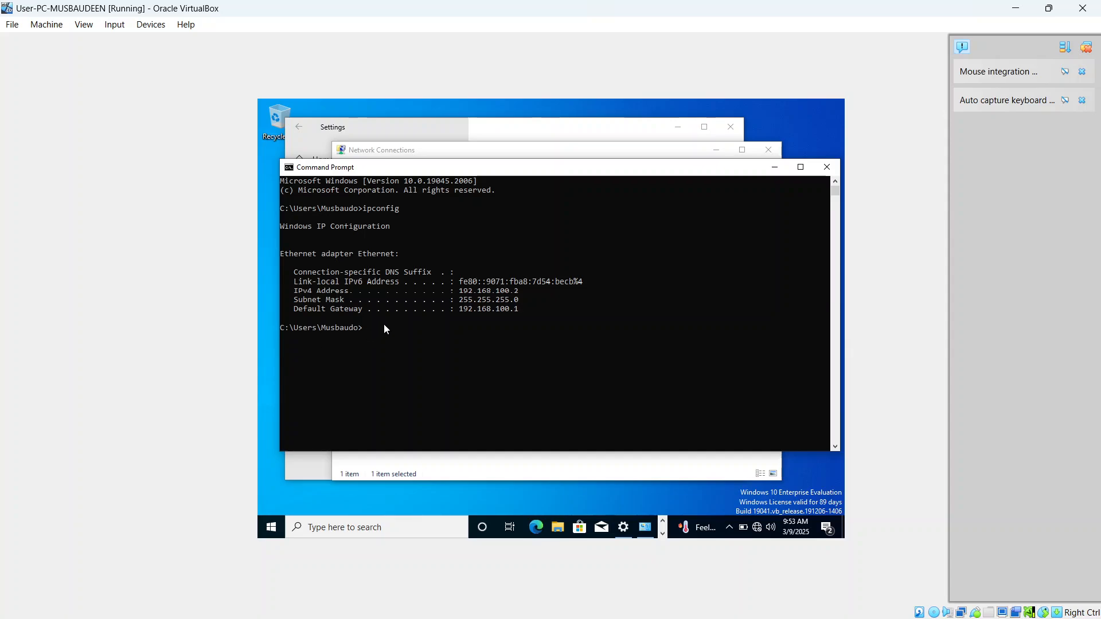
Step: Ping the server at 192.168.100.1 from the client's Command Prompt
type("ping 1")
type("92.168.100.1")
key("Return")
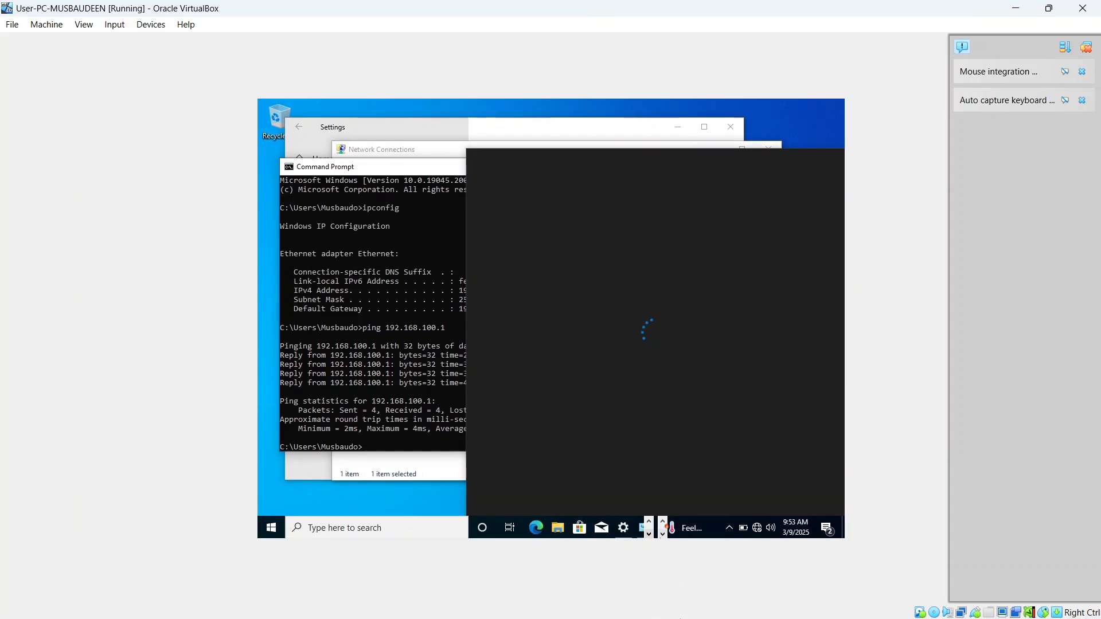
Step: Switch to the NYC-DC01 virtual machine and ping the client at 192.168.100.2 from its Command Prompt
mouse_move(727, 618)
mouse_move(801, 610)
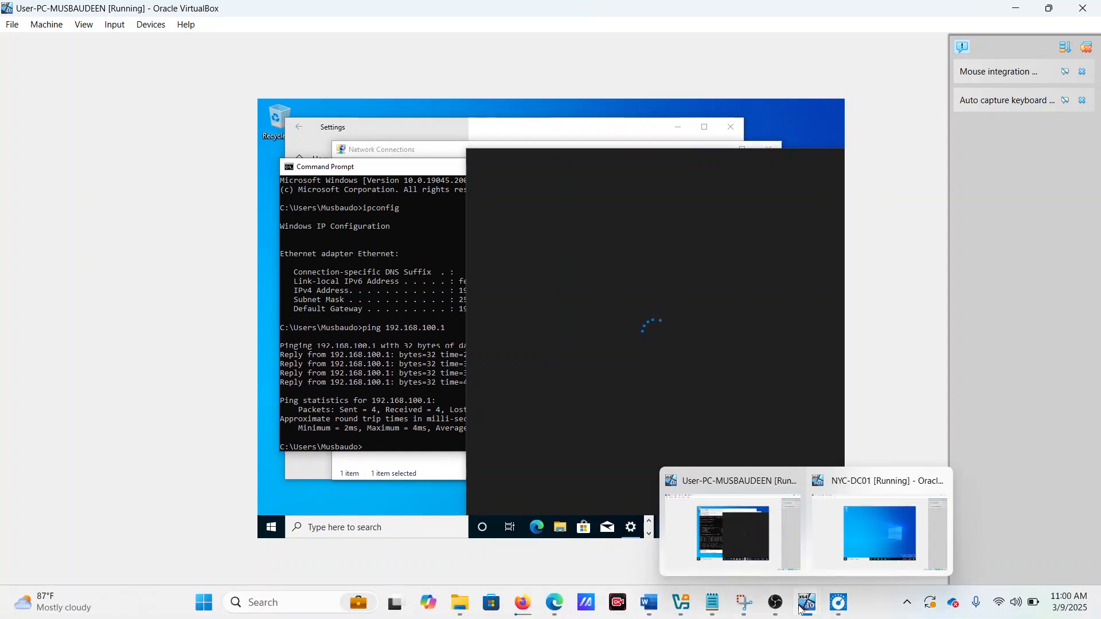
left_click(882, 541)
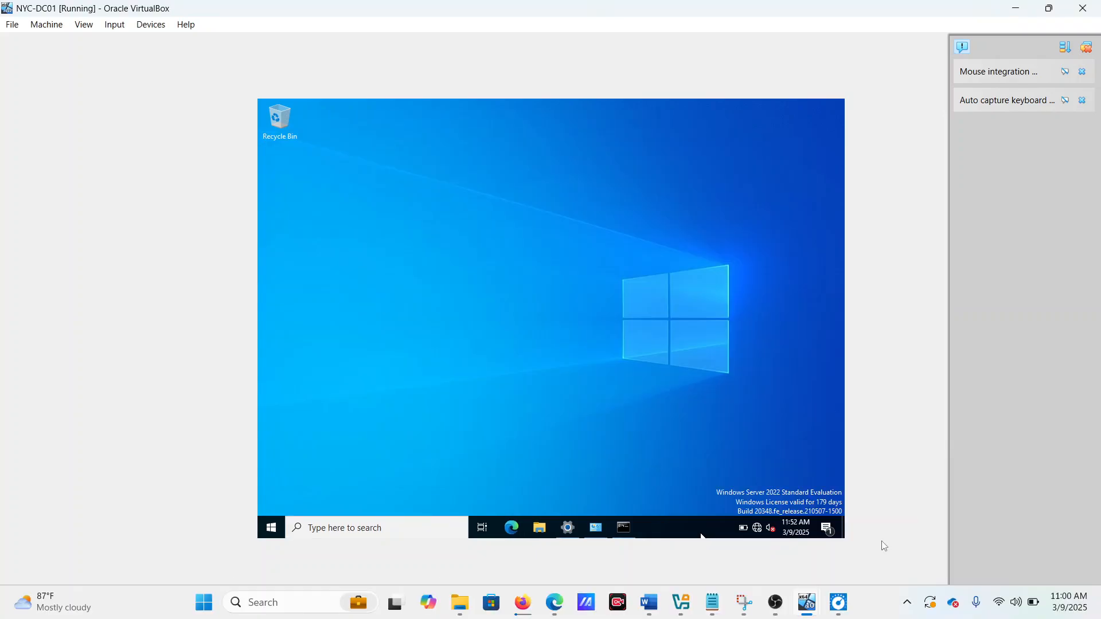
left_click(631, 525)
left_click(429, 370)
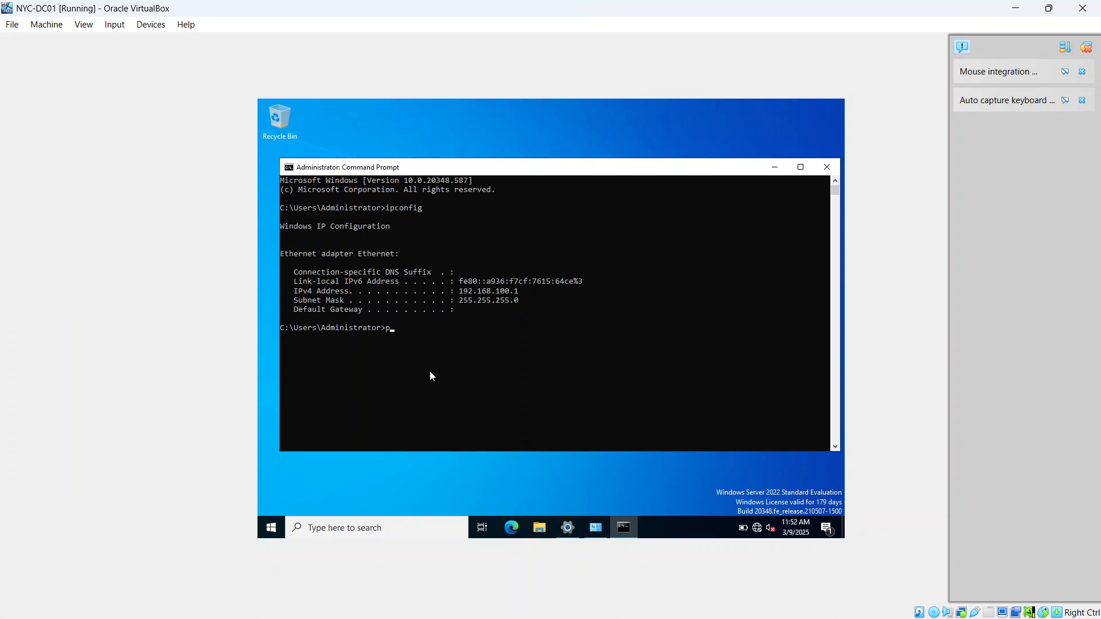
type("ping 192.168.100.2")
key("Return")
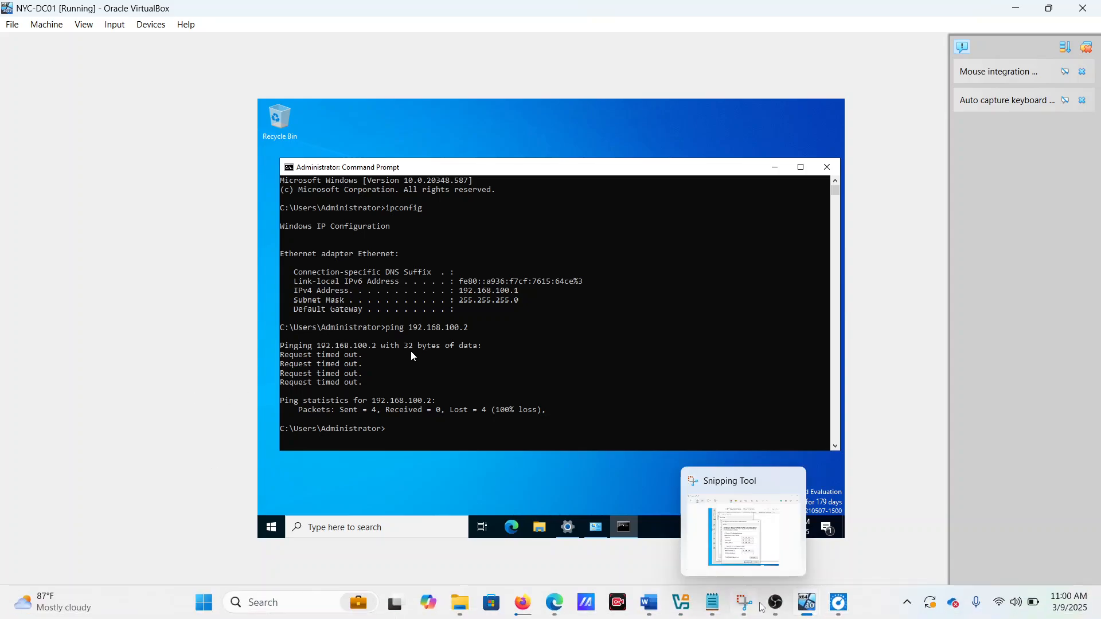
Step: Switch back to the Windows 10 client virtual machine and minimize its Command Prompt, Network Connections and Settings windows
mouse_move(799, 606)
left_click(734, 536)
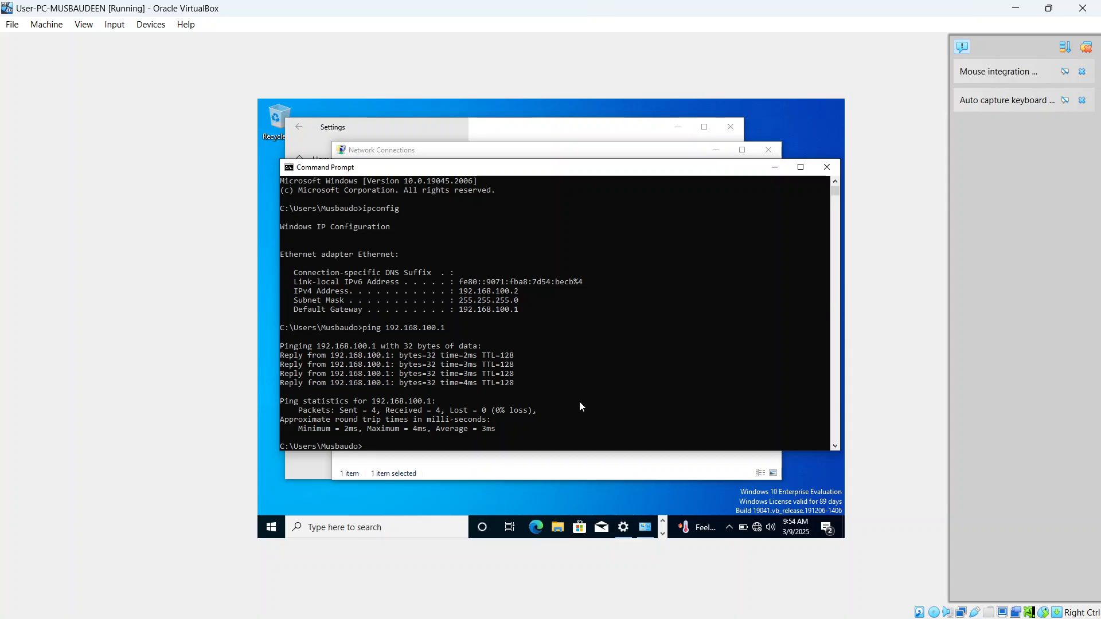
left_click(773, 167)
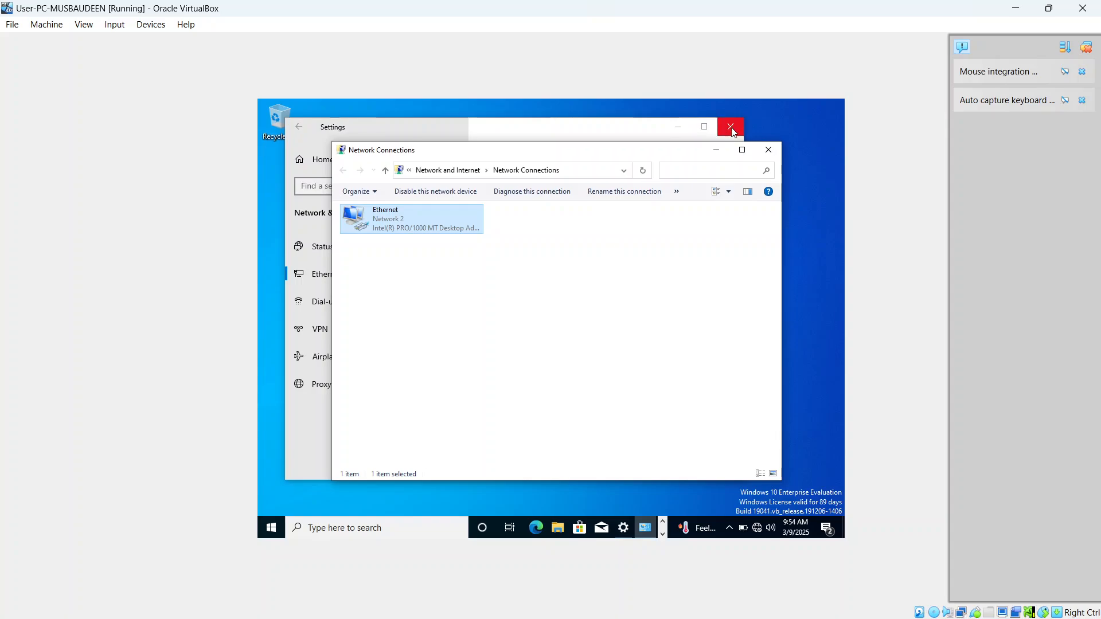
left_click(715, 151)
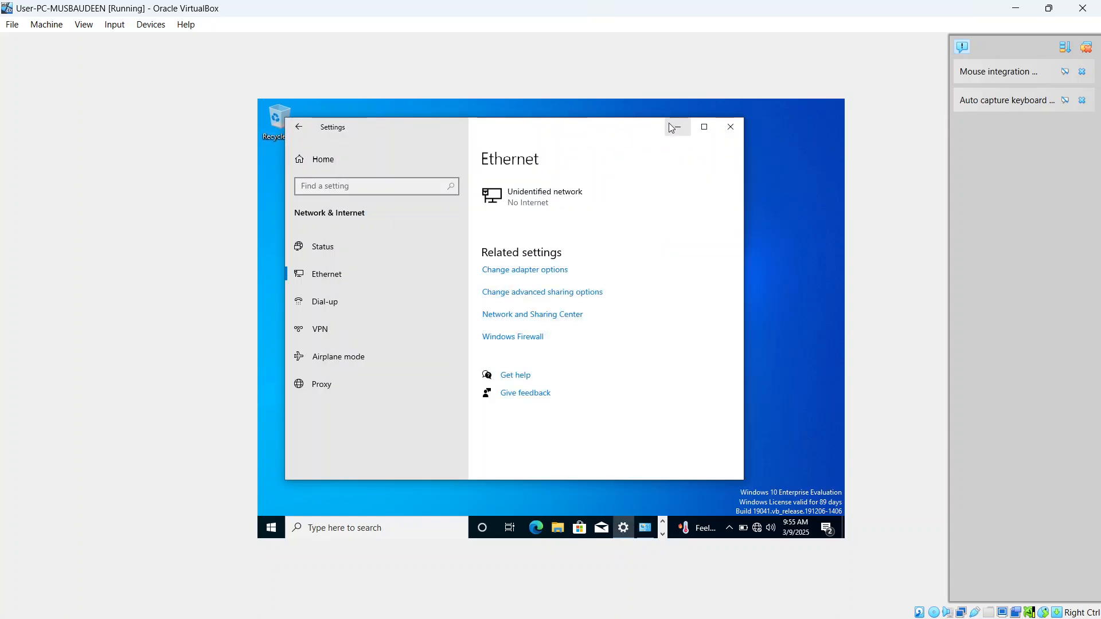
left_click(674, 126)
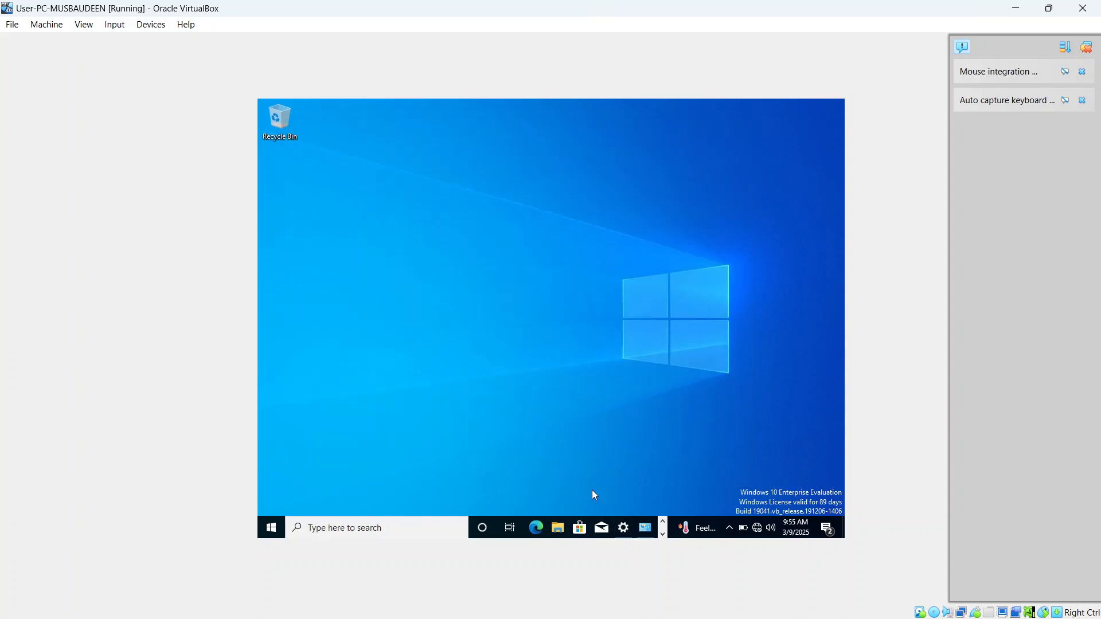
Step: Search for Windows Security on the client and open it
left_click(400, 527)
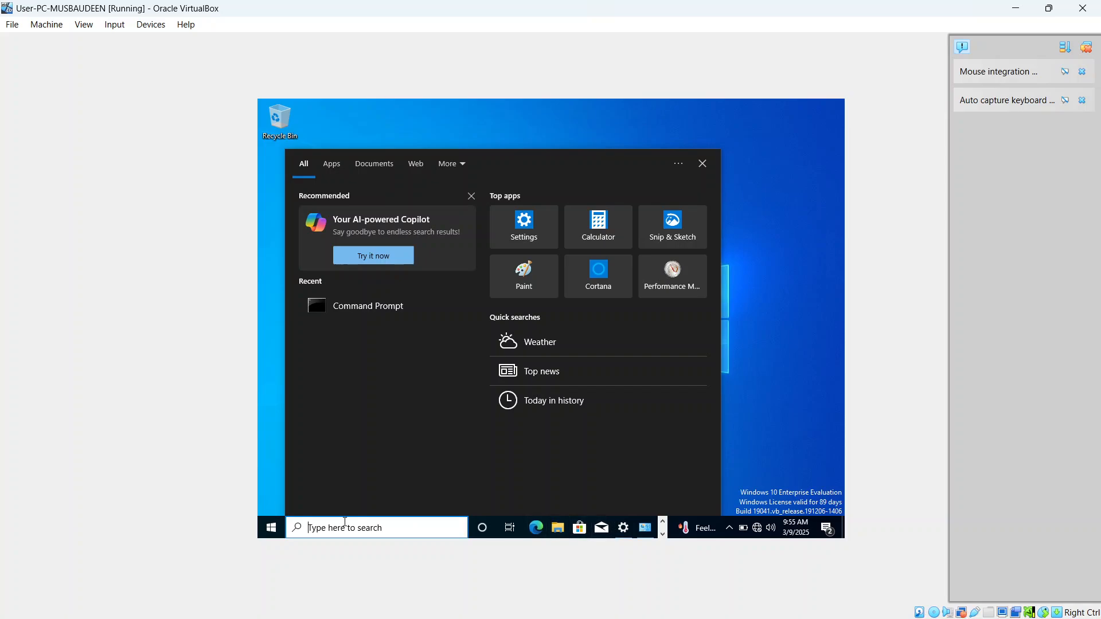
type("windo")
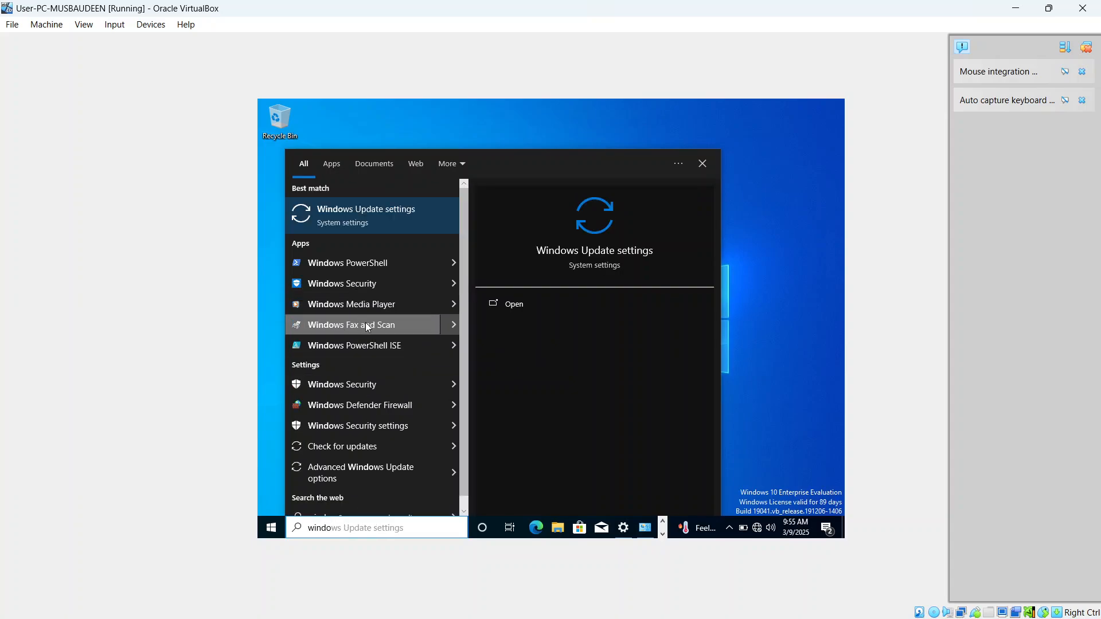
left_click(351, 386)
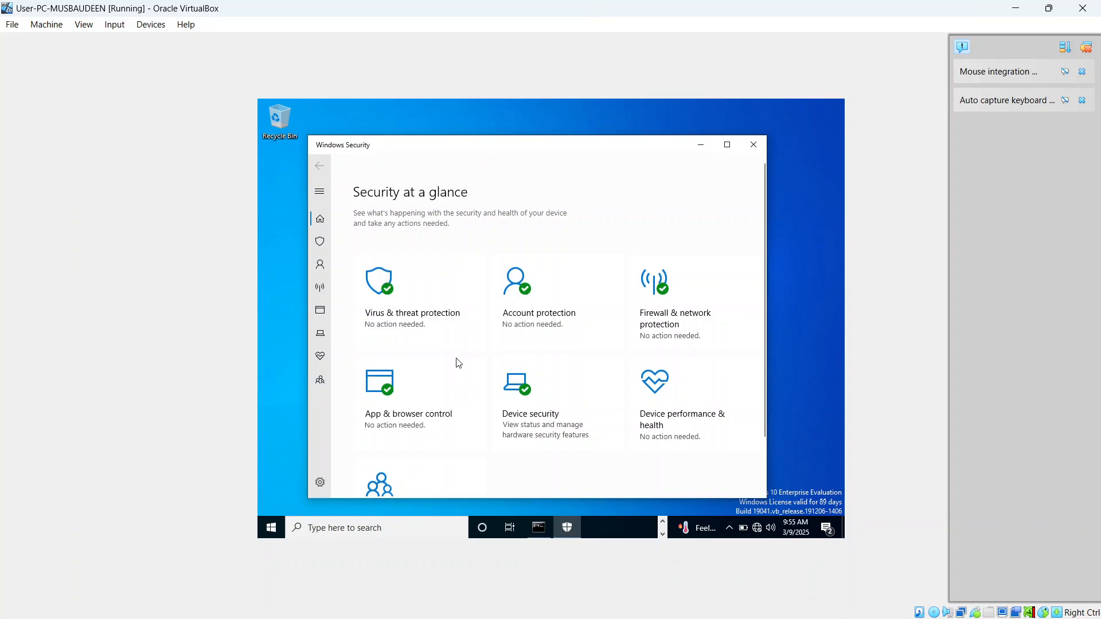
Step: Turn off Microsoft Defender Firewall for the public network on the client and approve the change
left_click(668, 329)
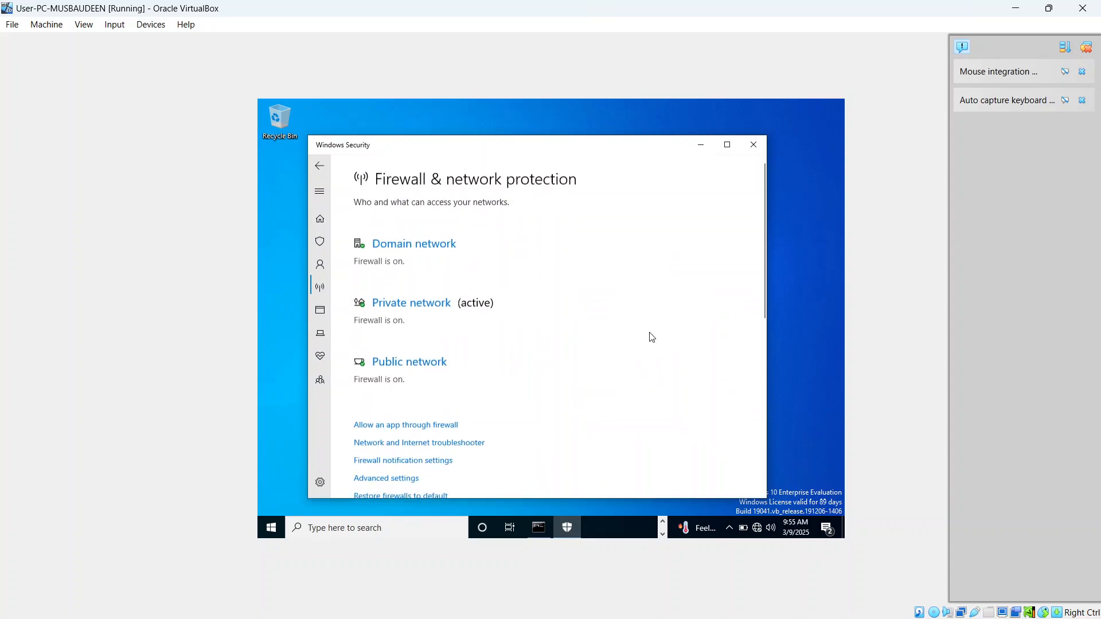
left_click(395, 365)
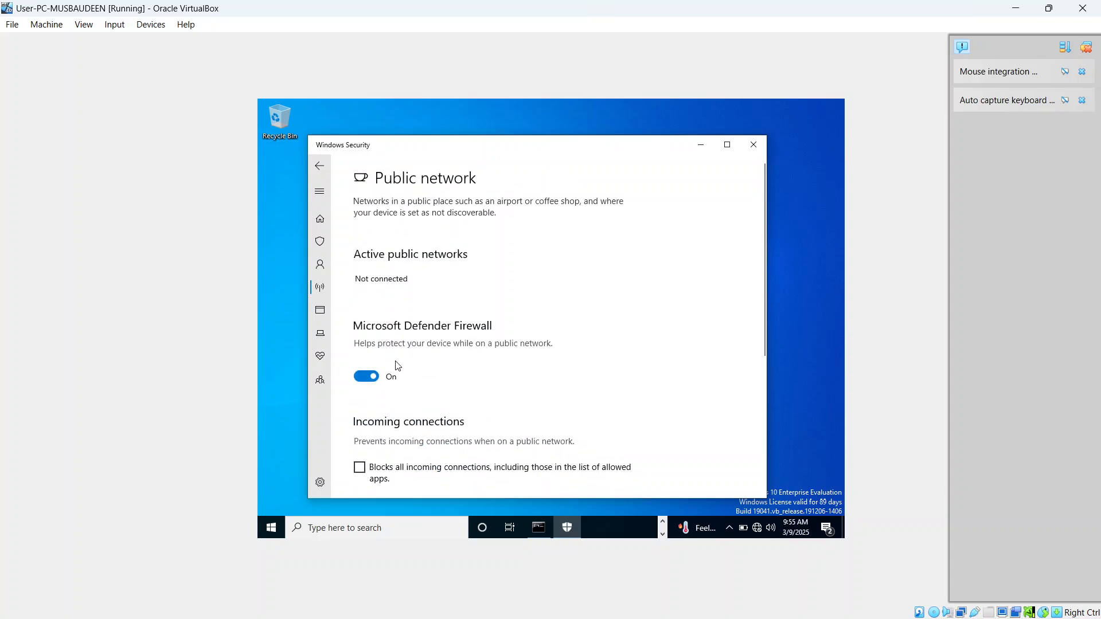
left_click(364, 377)
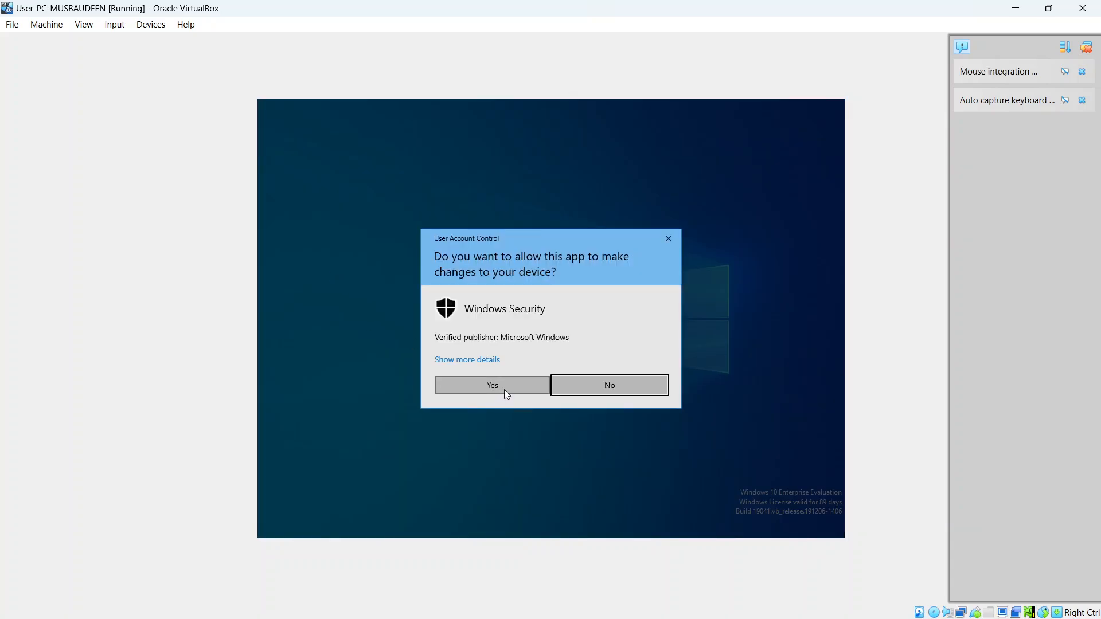
left_click(504, 389)
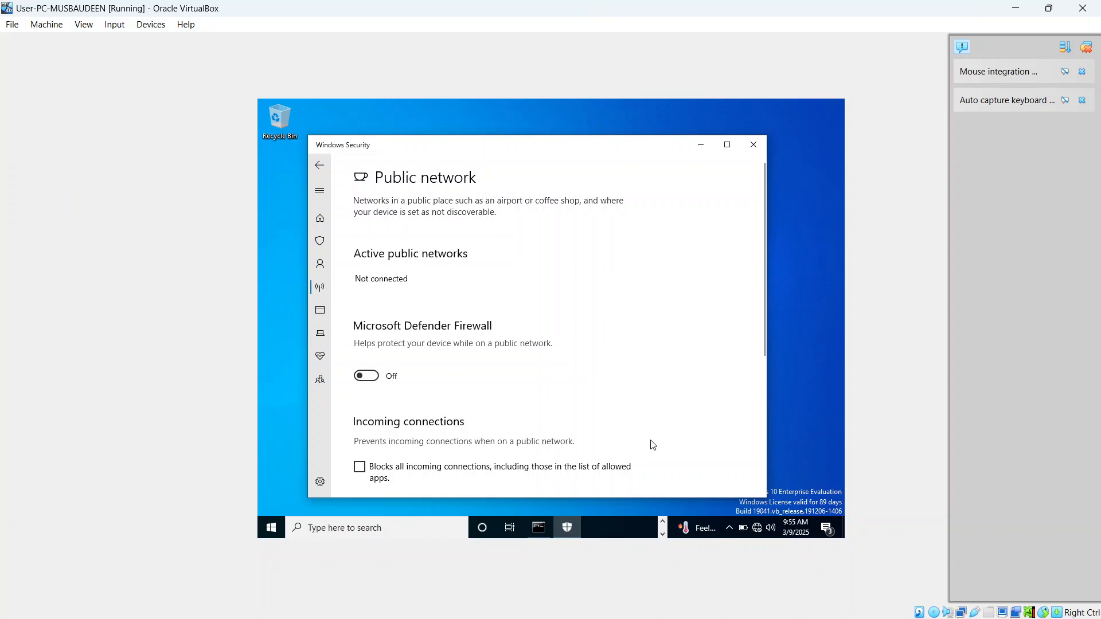
Step: Switch to the NYC-DC01 virtual machine and ping the client at 192.168.100.2 again from its Command Prompt
mouse_move(705, 611)
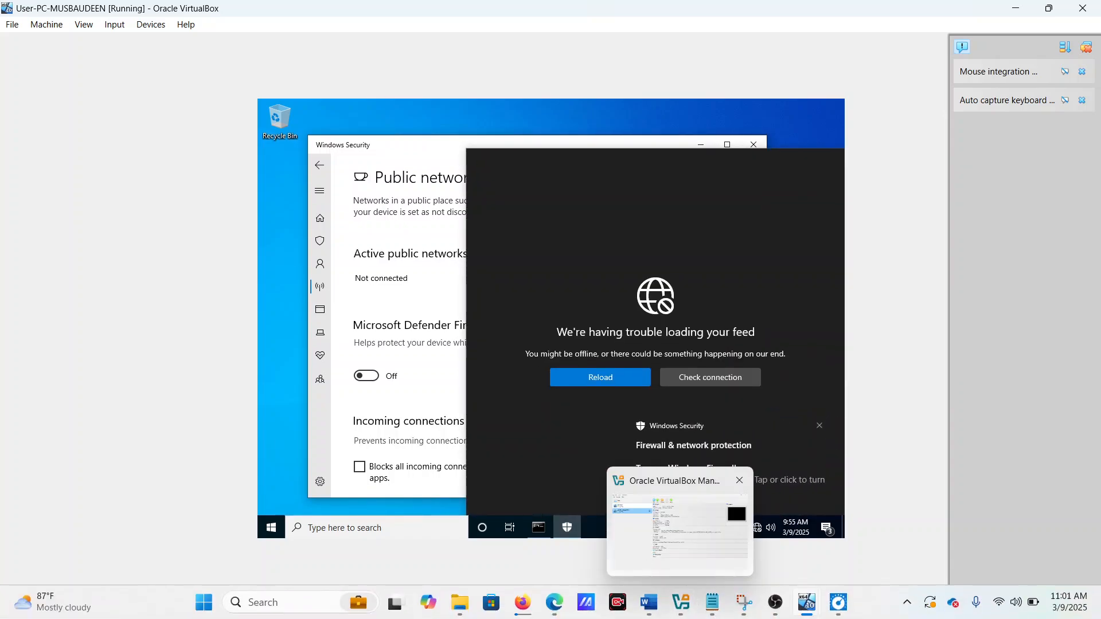
mouse_move(803, 608)
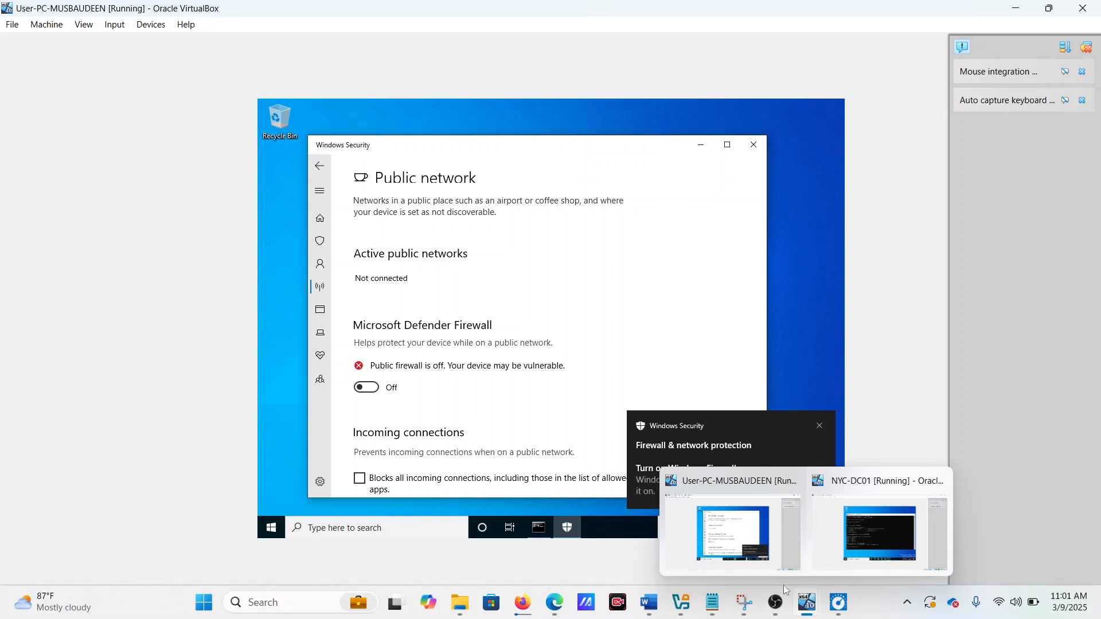
left_click(890, 538)
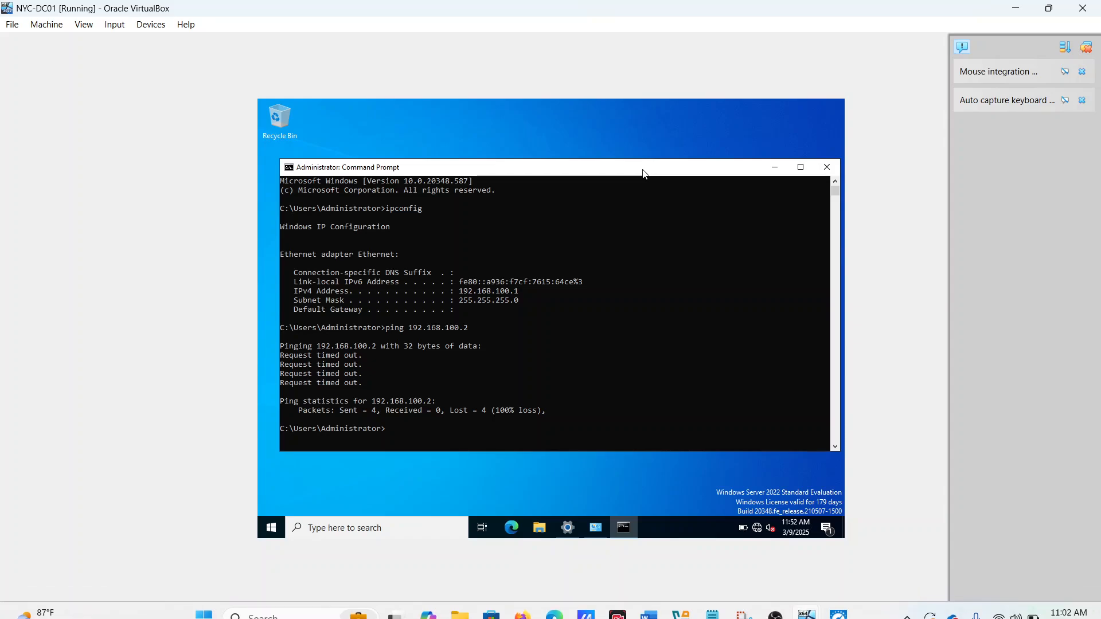
mouse_move(774, 606)
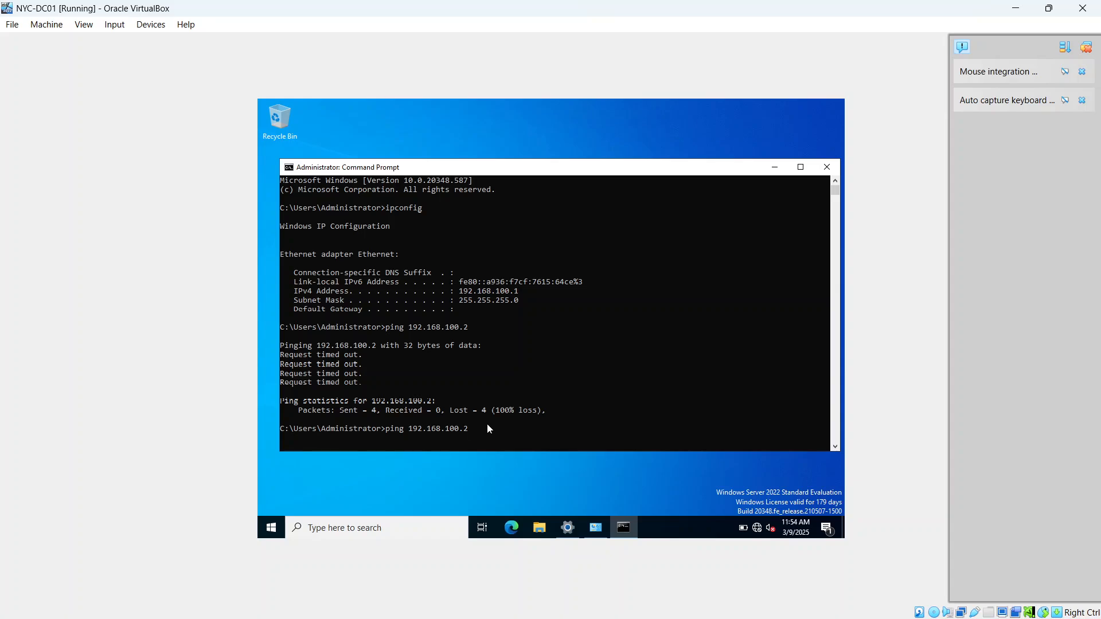
key("Return")
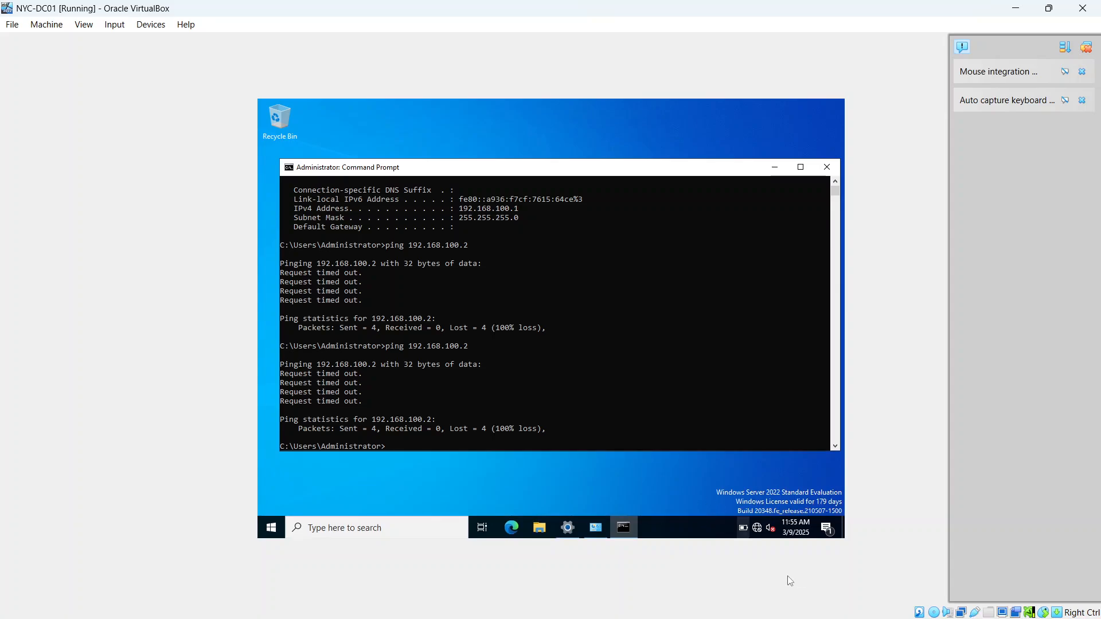
Step: Switch back to the client virtual machine and turn off Microsoft Defender Firewall for the domain network, approving the change
mouse_move(876, 618)
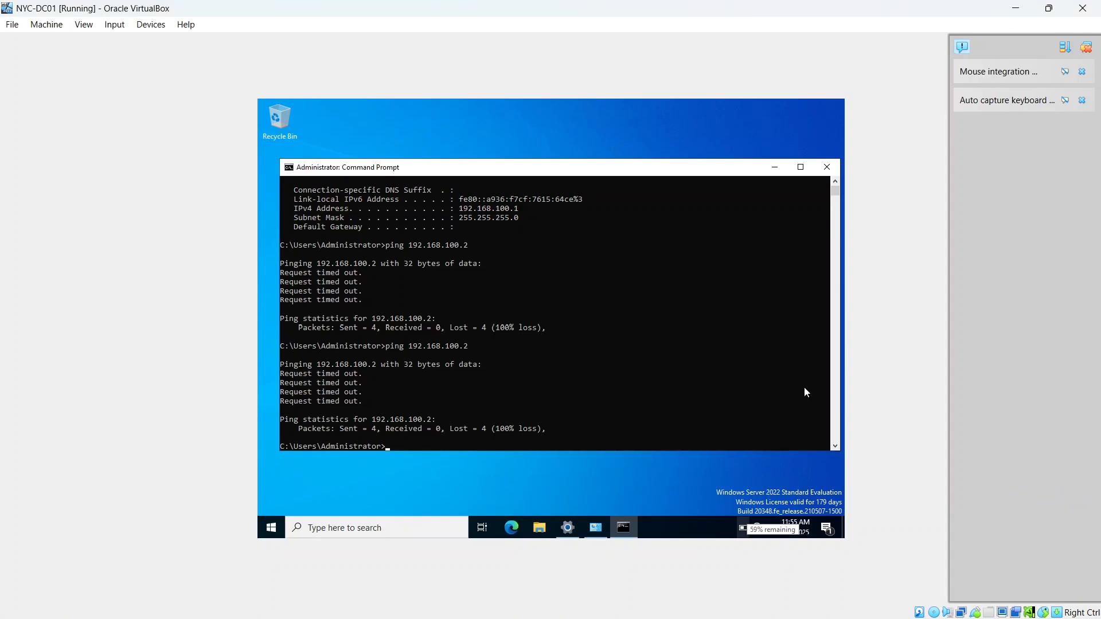
mouse_move(809, 609)
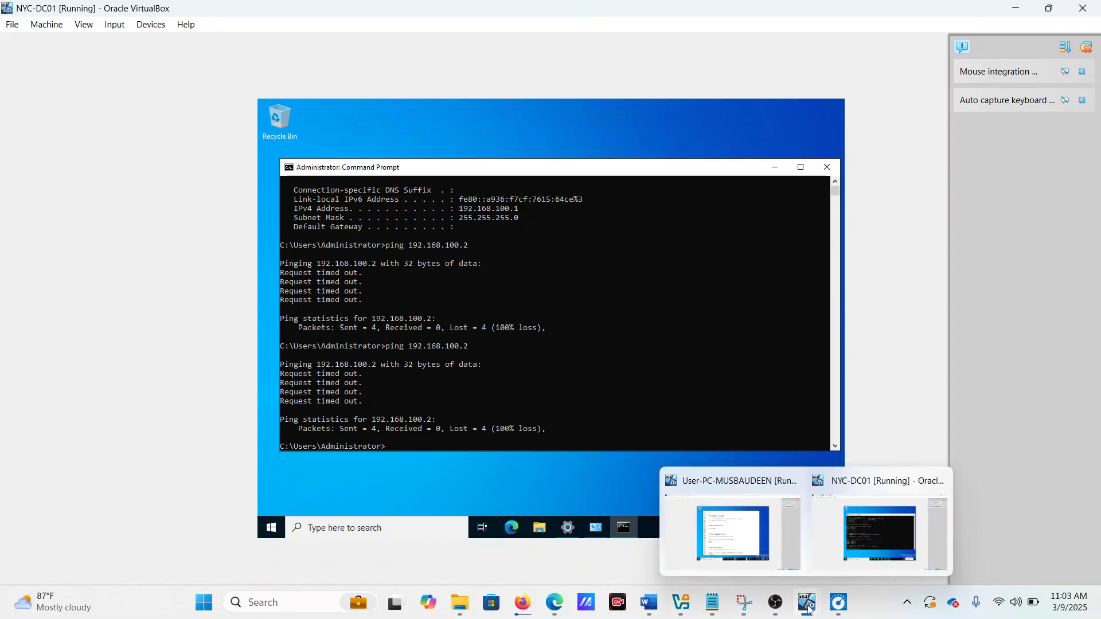
left_click(738, 536)
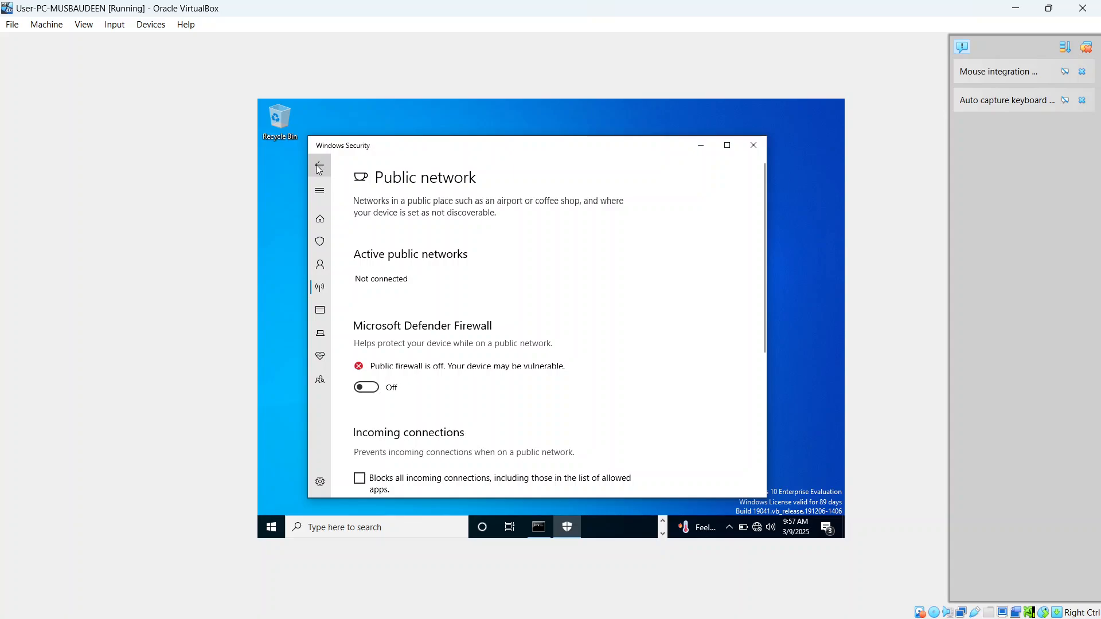
left_click(319, 166)
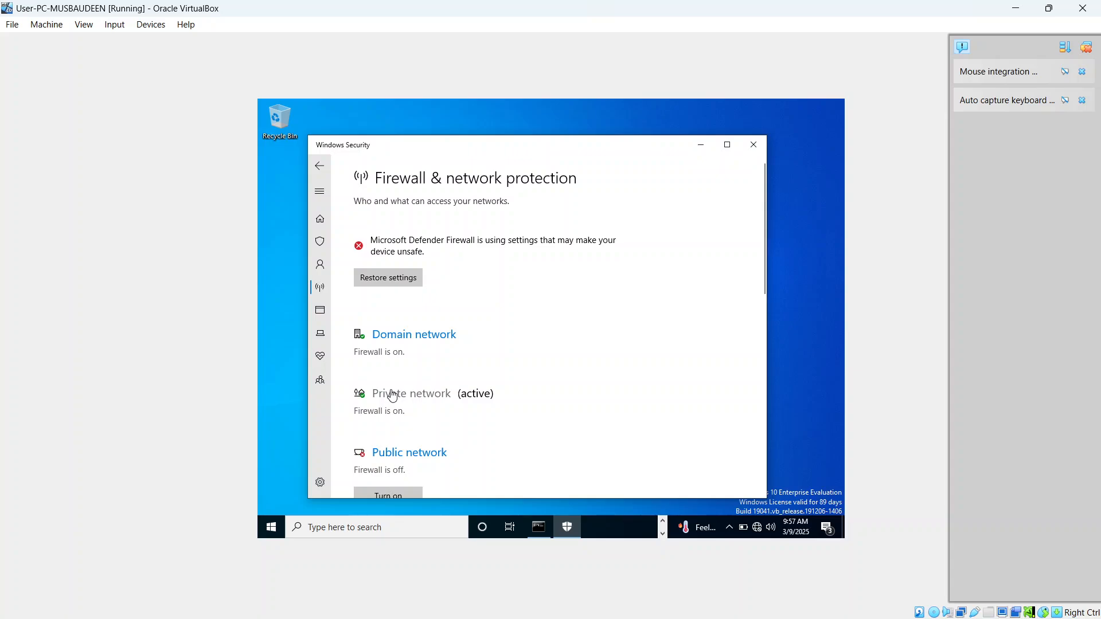
left_click(398, 341)
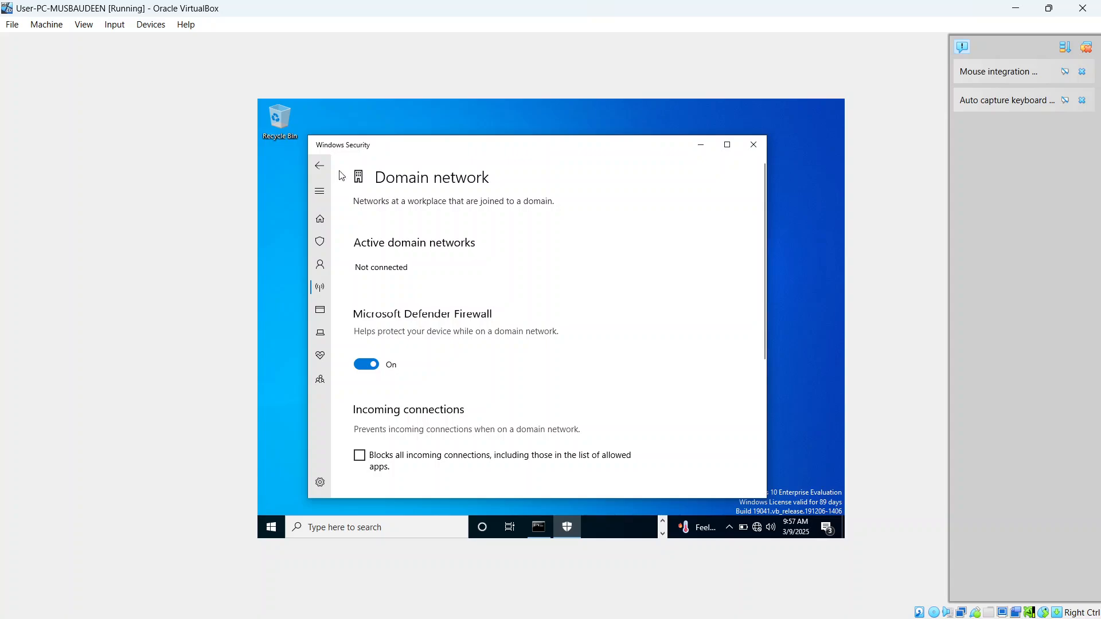
left_click(364, 366)
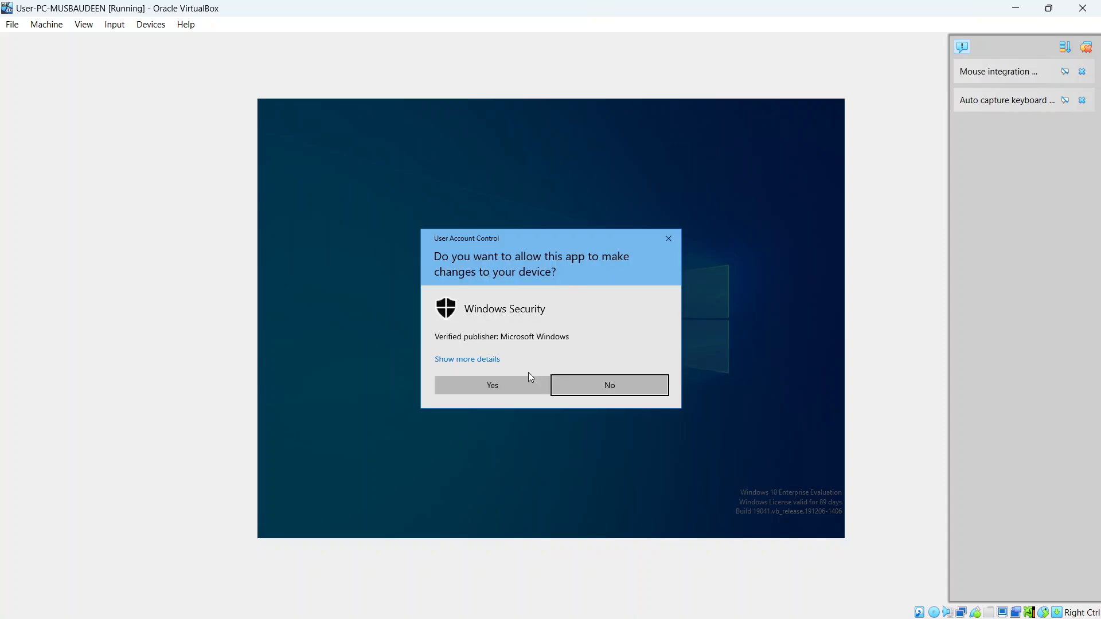
left_click(504, 384)
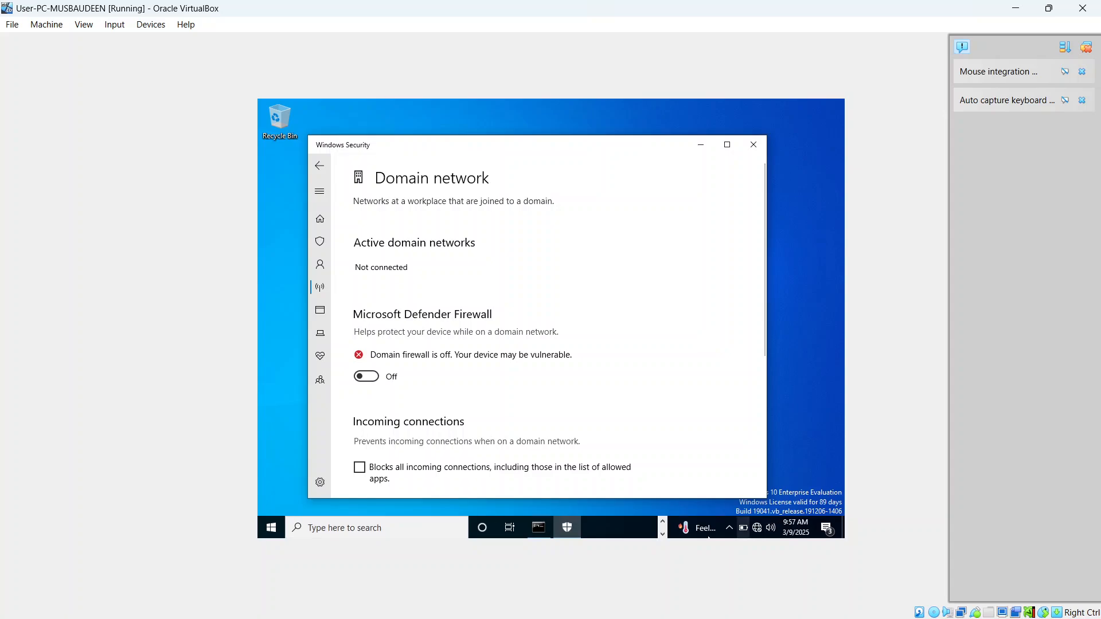
Step: Review the IPv4 properties of the client's Ethernet adapter, then close its dialogs and minimize Network Connections
left_click(363, 523)
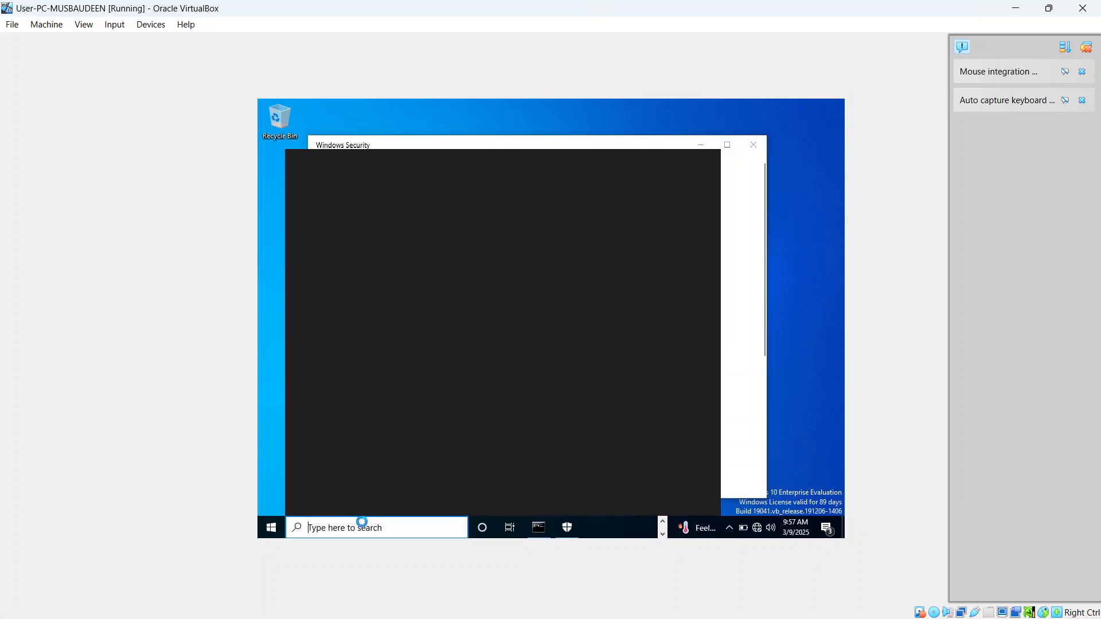
type("ethe")
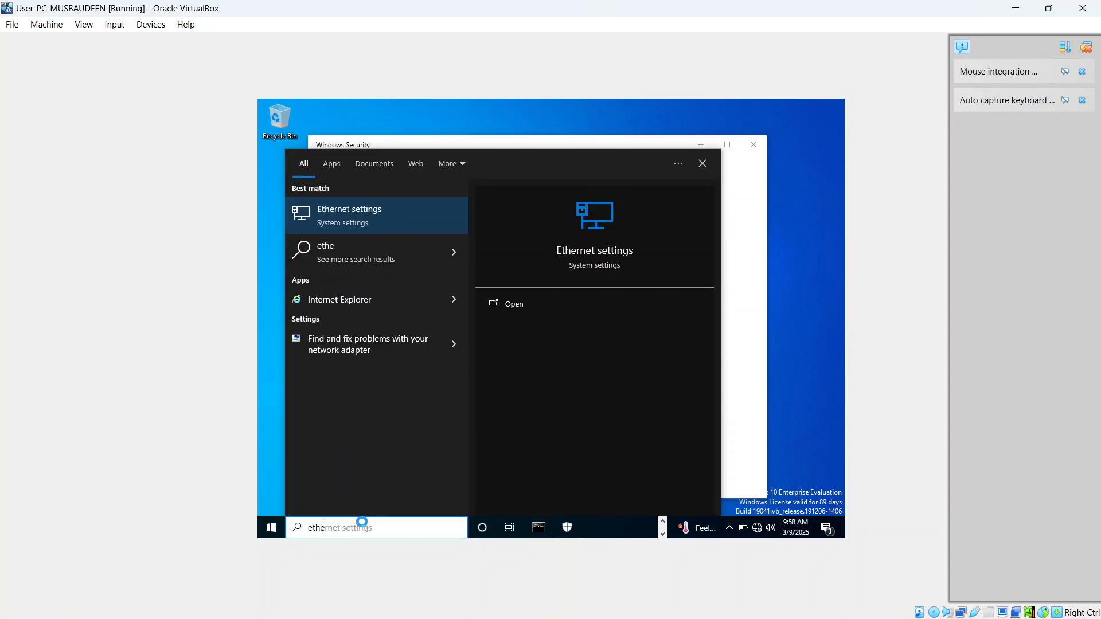
left_click(356, 209)
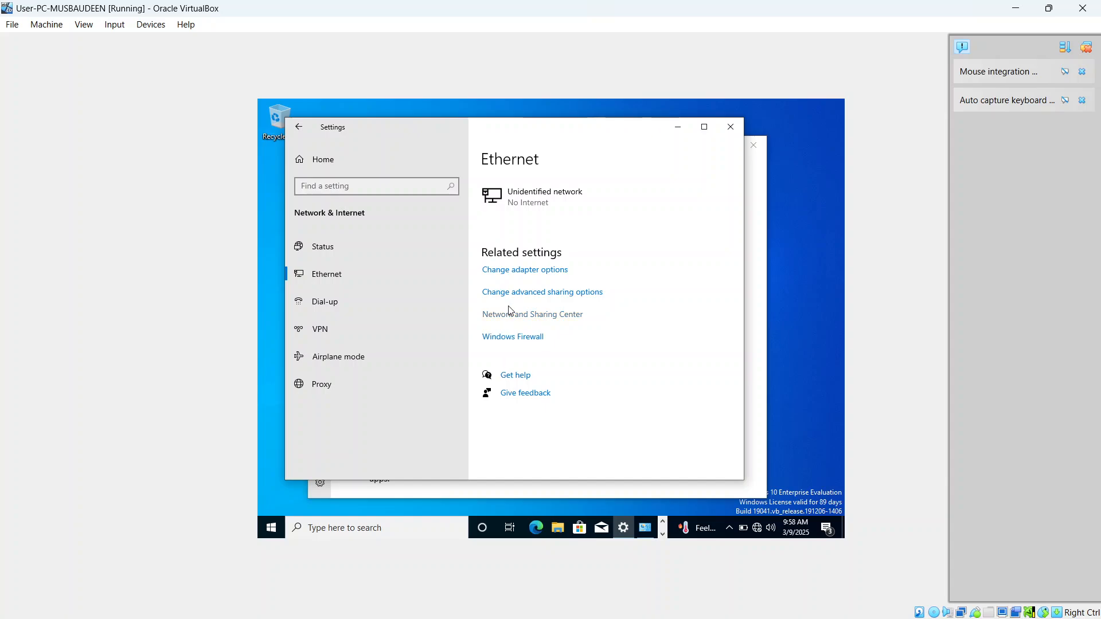
left_click(512, 277)
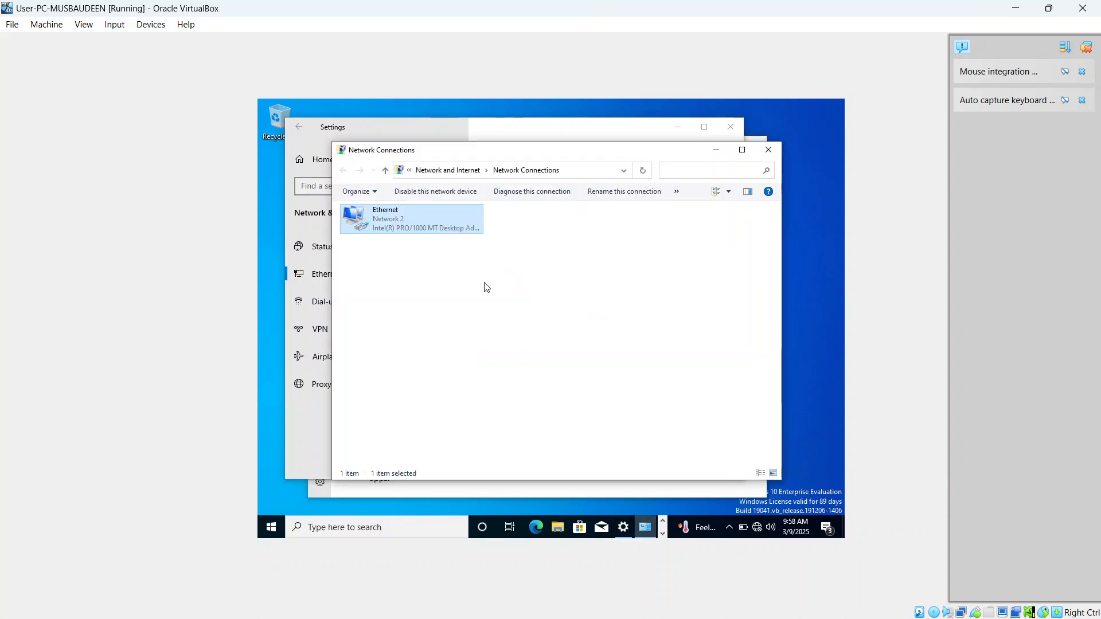
right_click(399, 217)
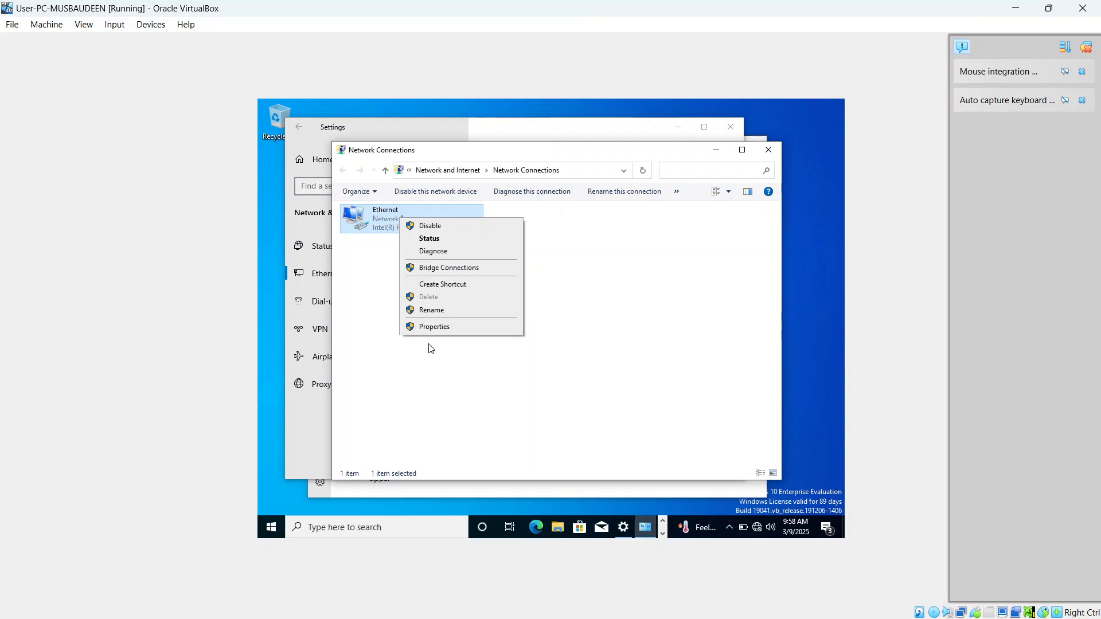
left_click(437, 328)
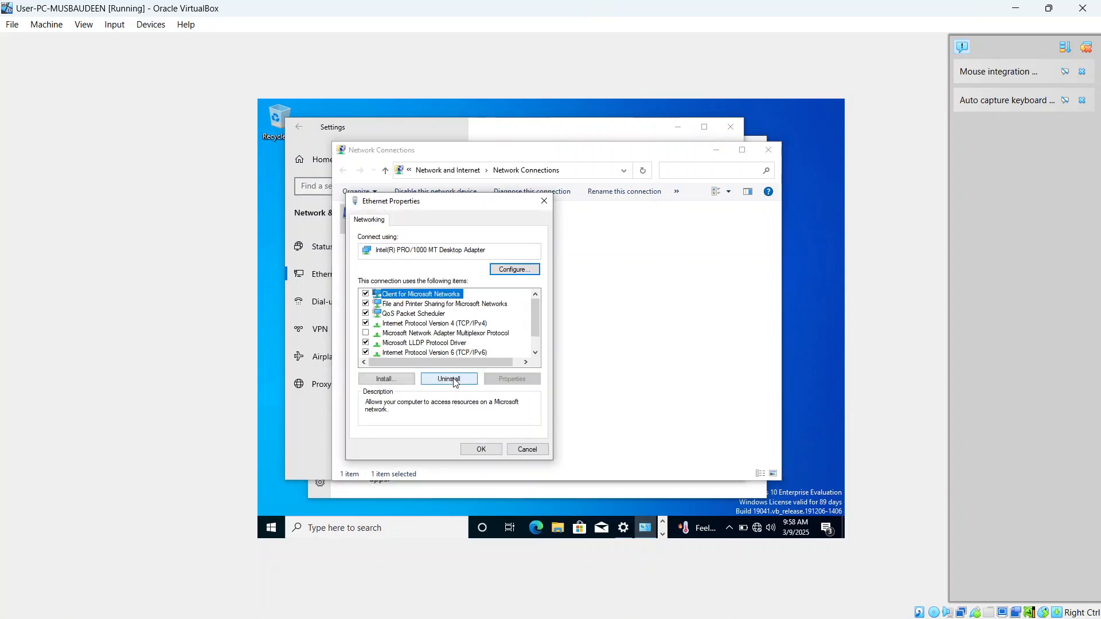
left_click(434, 323)
left_click(512, 379)
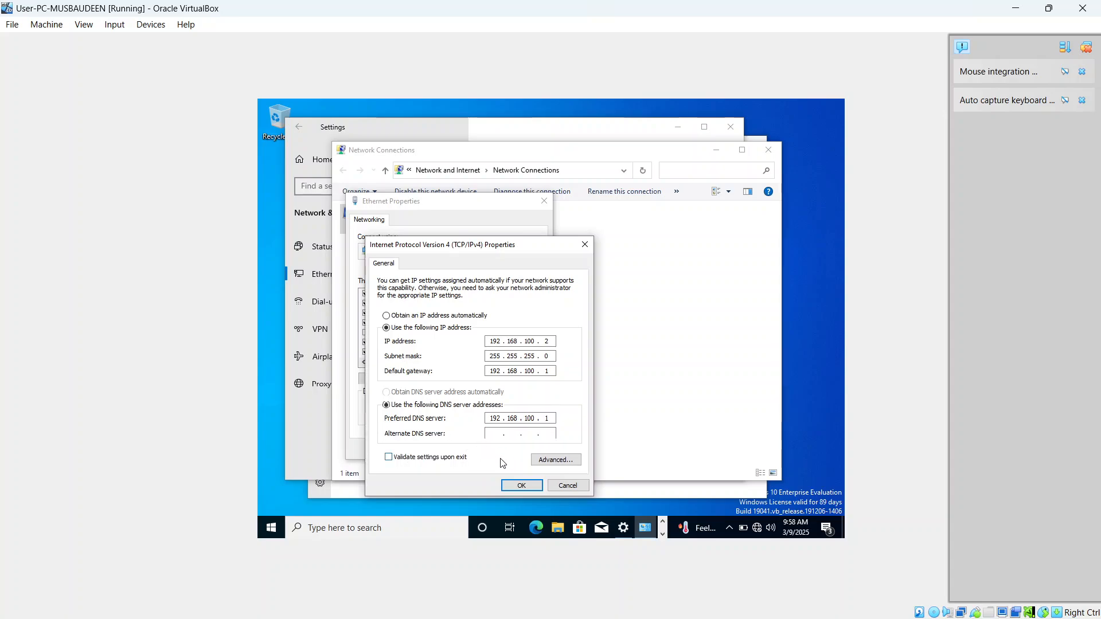
left_click(513, 484)
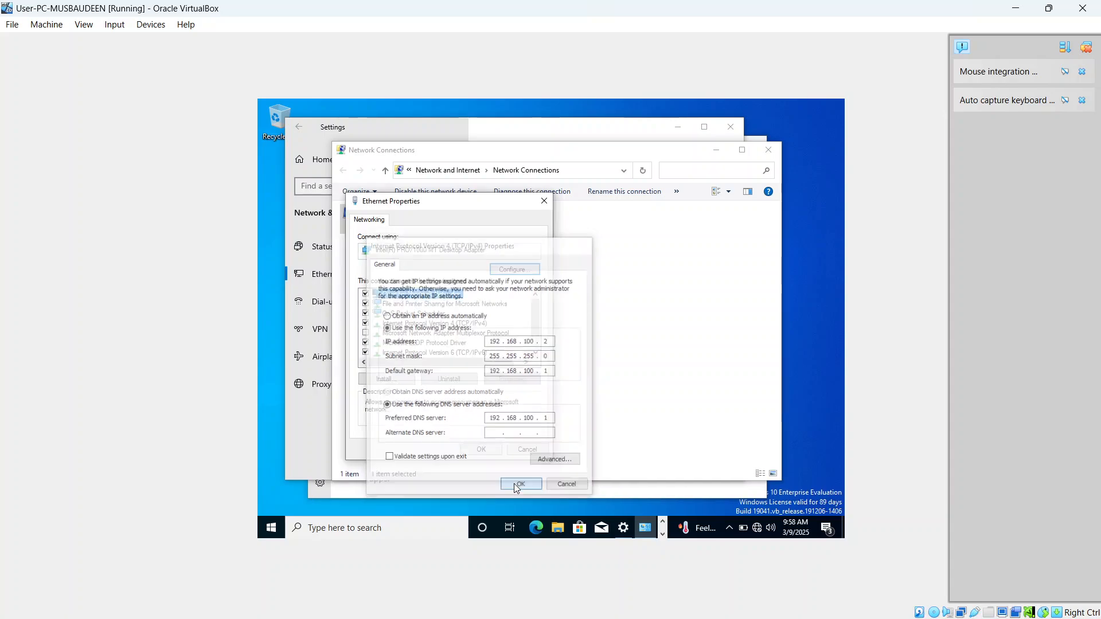
left_click(482, 448)
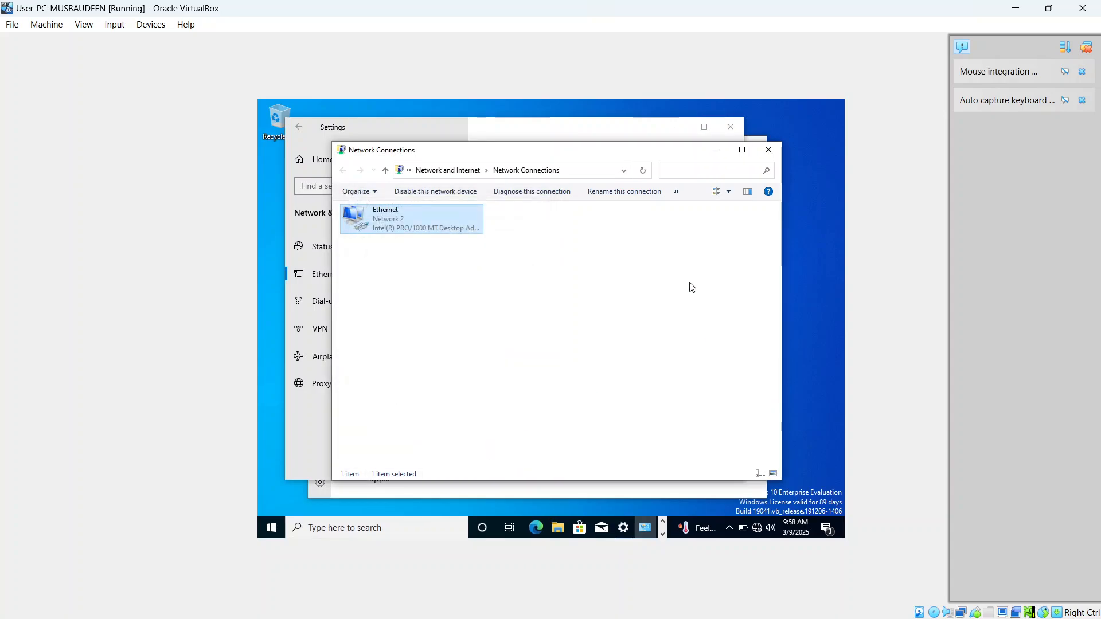
left_click(715, 150)
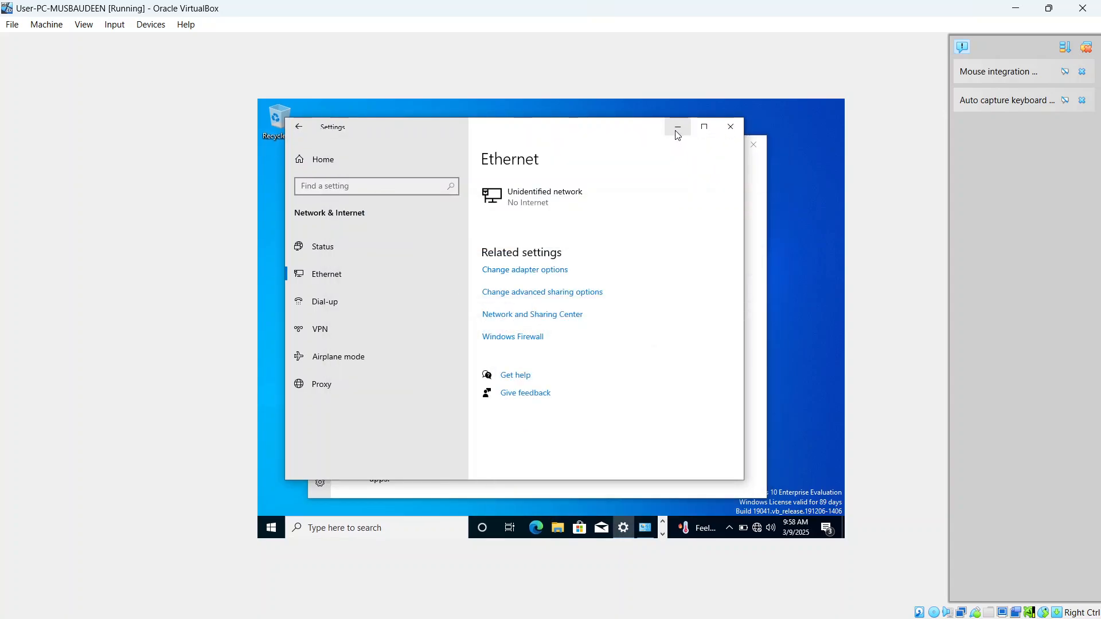
Step: Return to Windows Security on the client and turn off Microsoft Defender Firewall for the private network, approving the change
left_click(662, 535)
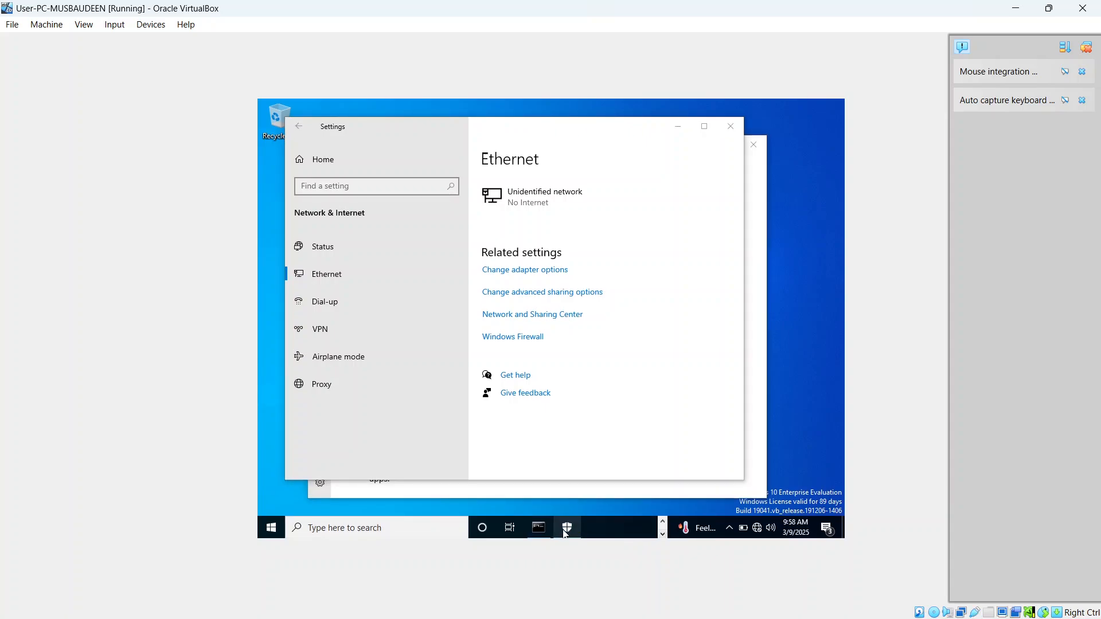
left_click(566, 528)
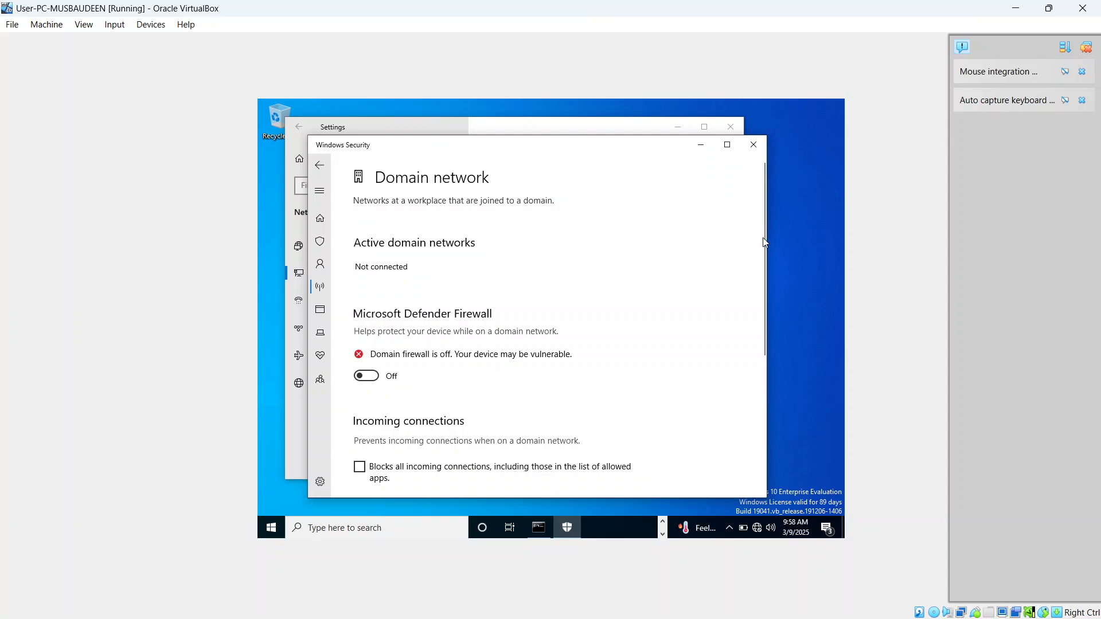
mouse_move(766, 234)
left_mouse_down()
mouse_move(765, 283)
mouse_move(764, 230)
left_mouse_up()
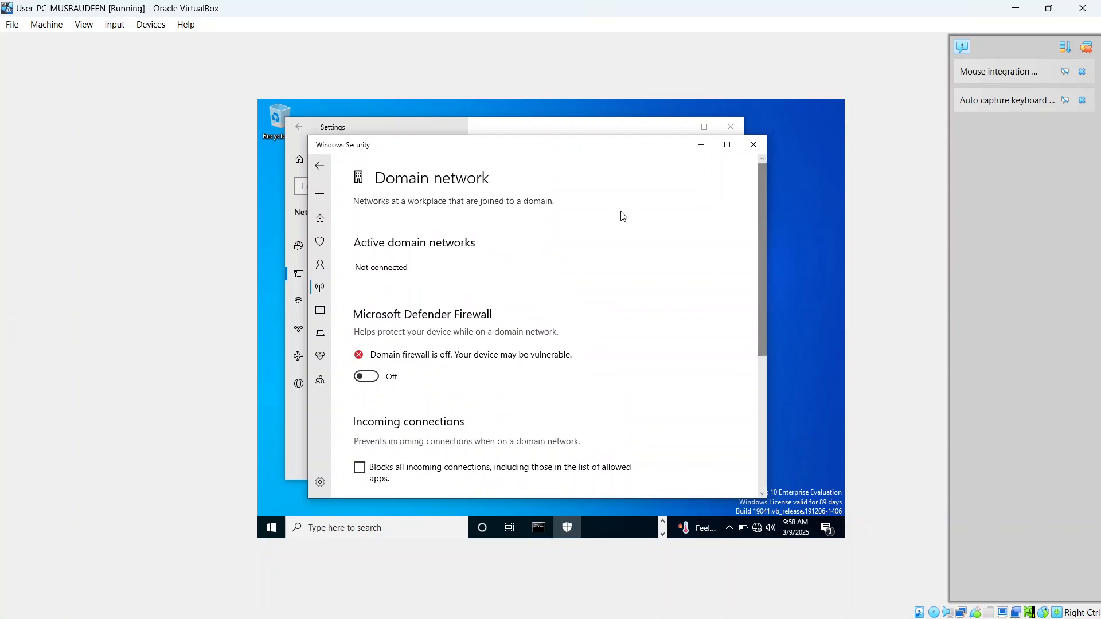
left_click(314, 171)
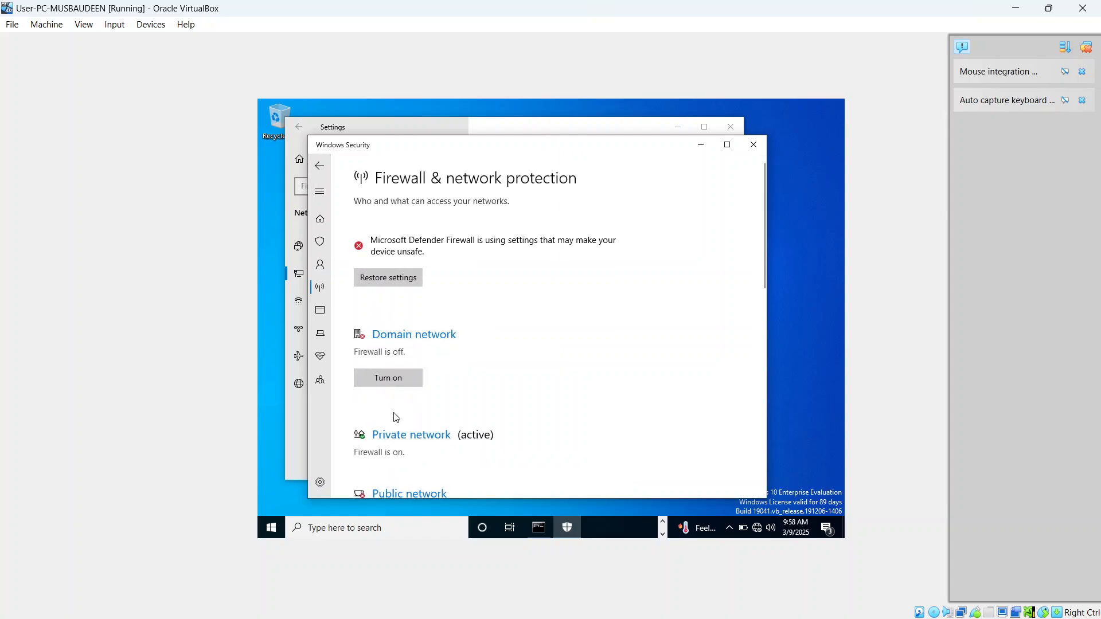
left_click(400, 437)
left_click(365, 376)
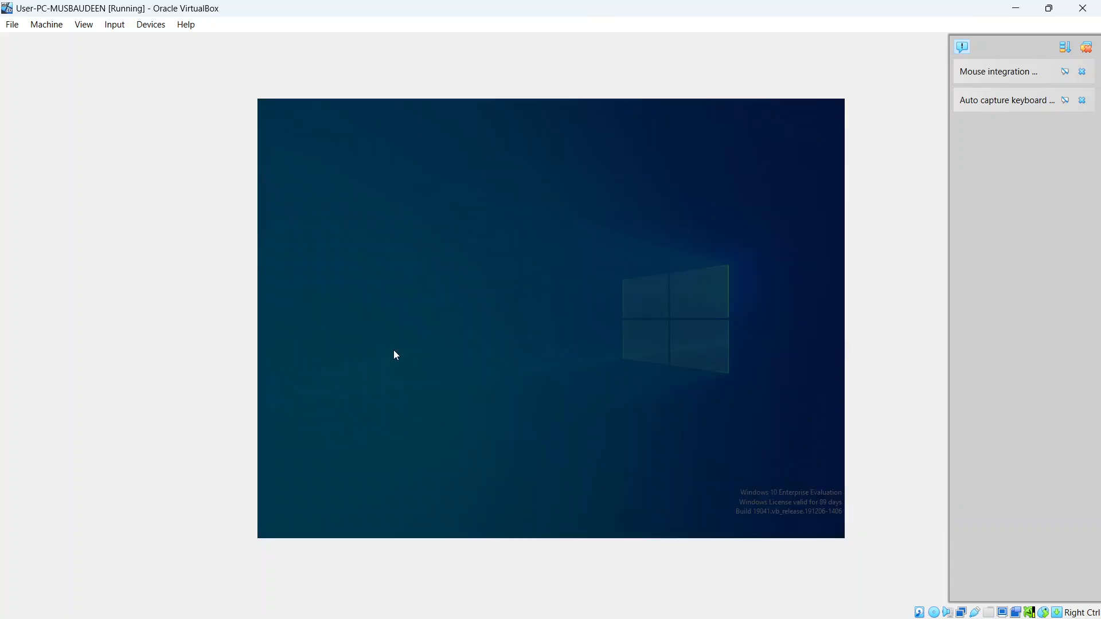
left_click(500, 387)
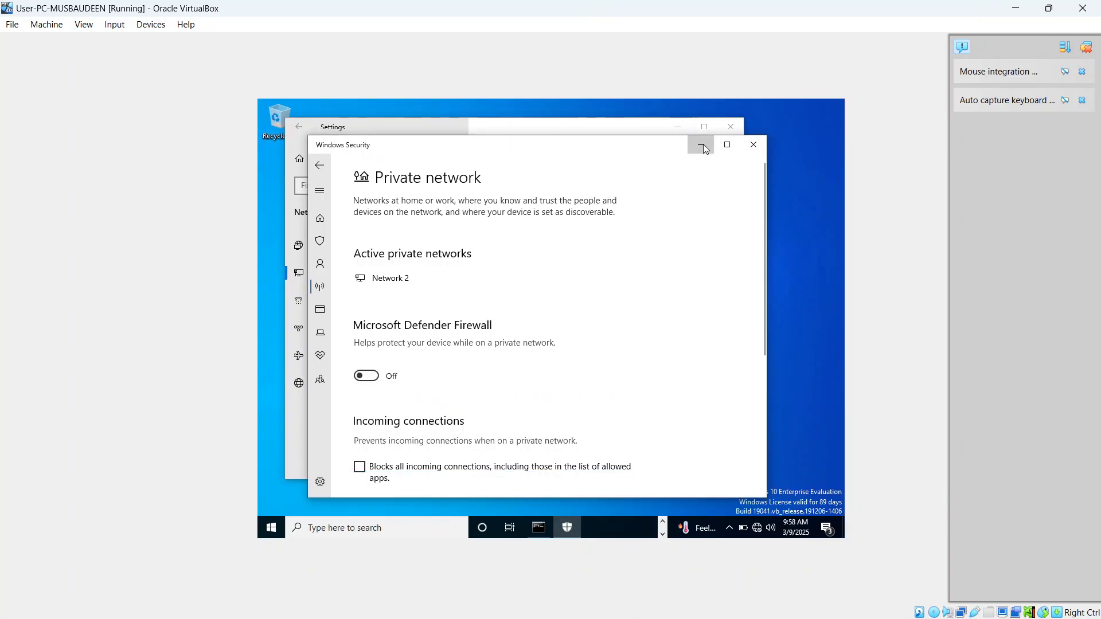
Step: Minimize Windows Security on the client, switch to the NYC-DC01 virtual machine and open a new Command Prompt
left_click(701, 144)
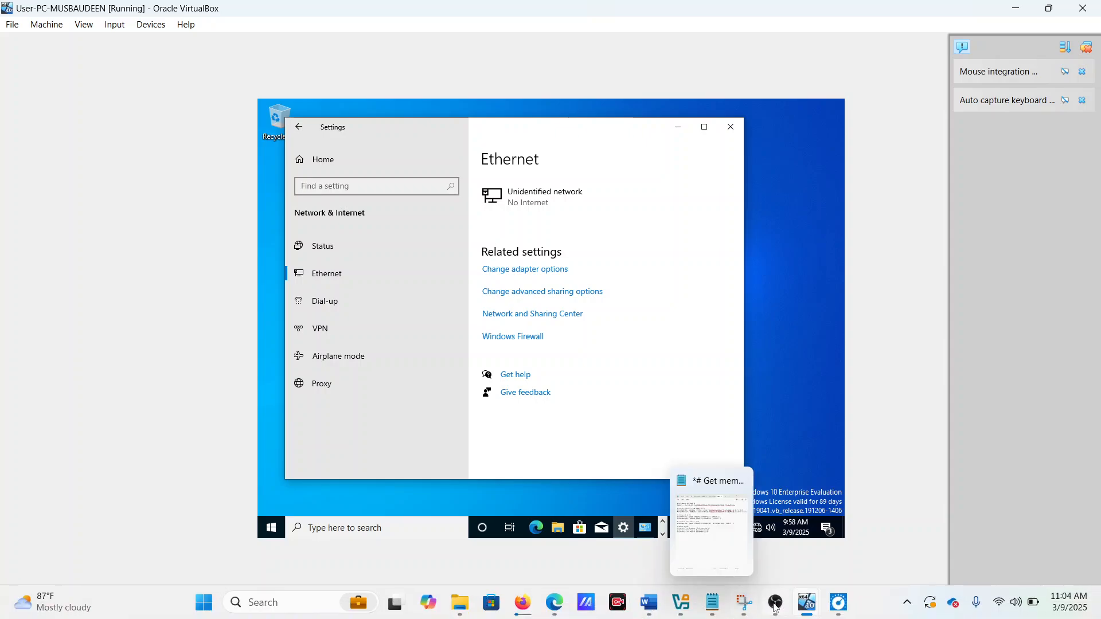
mouse_move(800, 602)
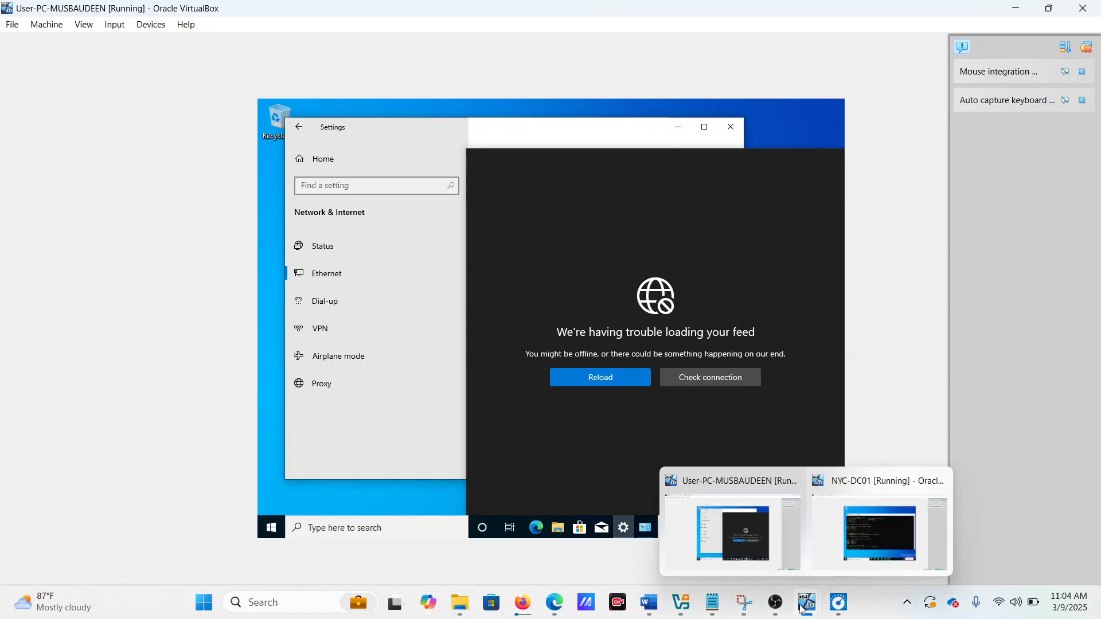
left_click(876, 525)
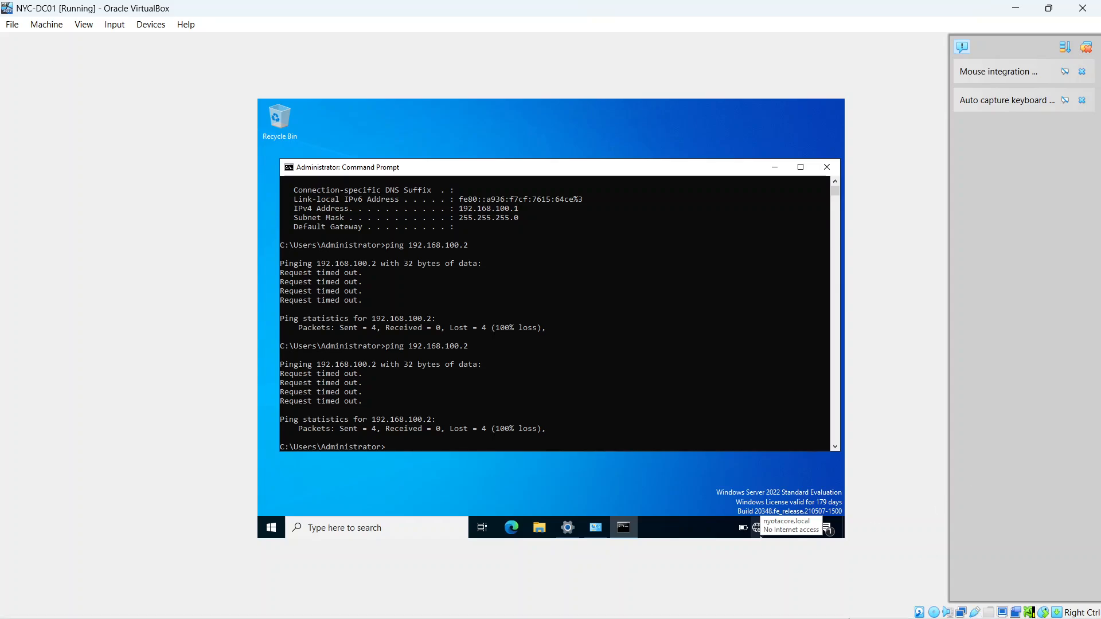
mouse_move(799, 607)
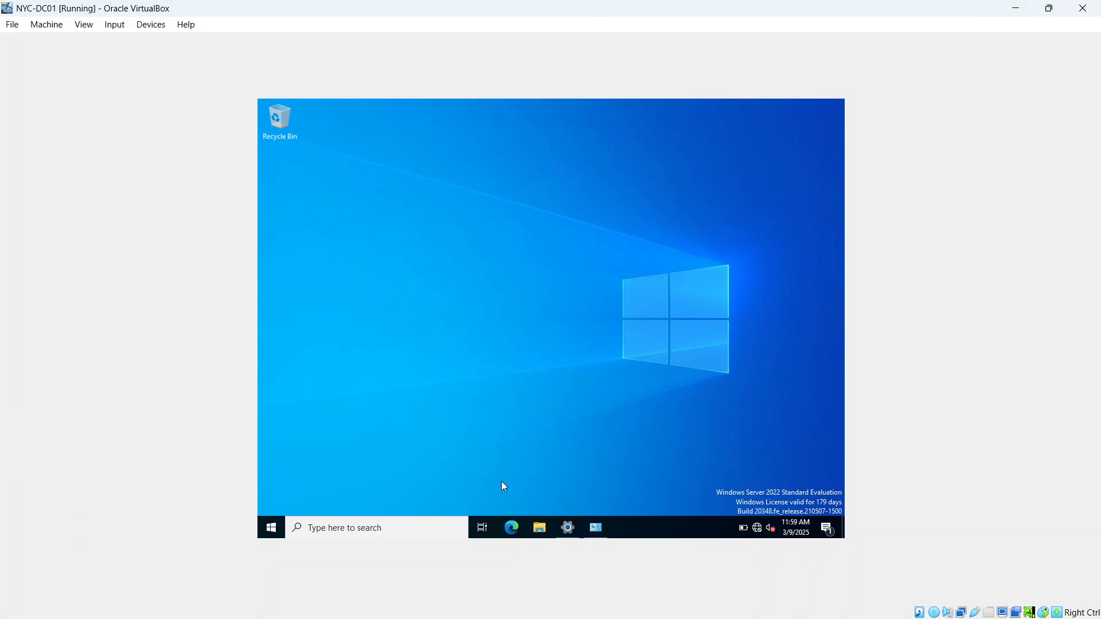
left_click(339, 533)
type("cmd")
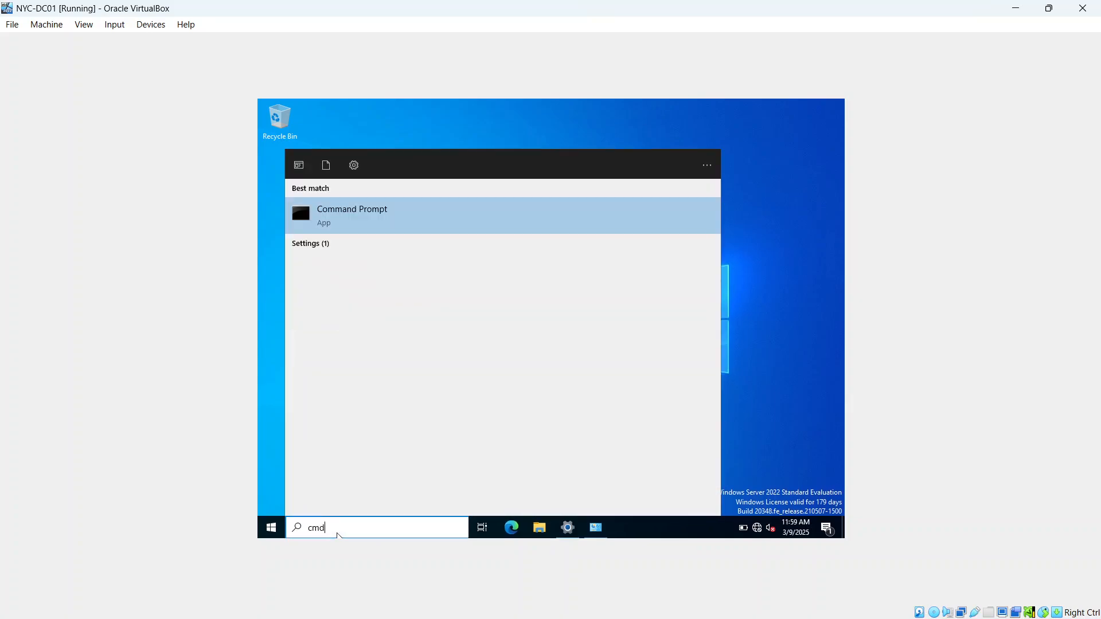
left_click(369, 210)
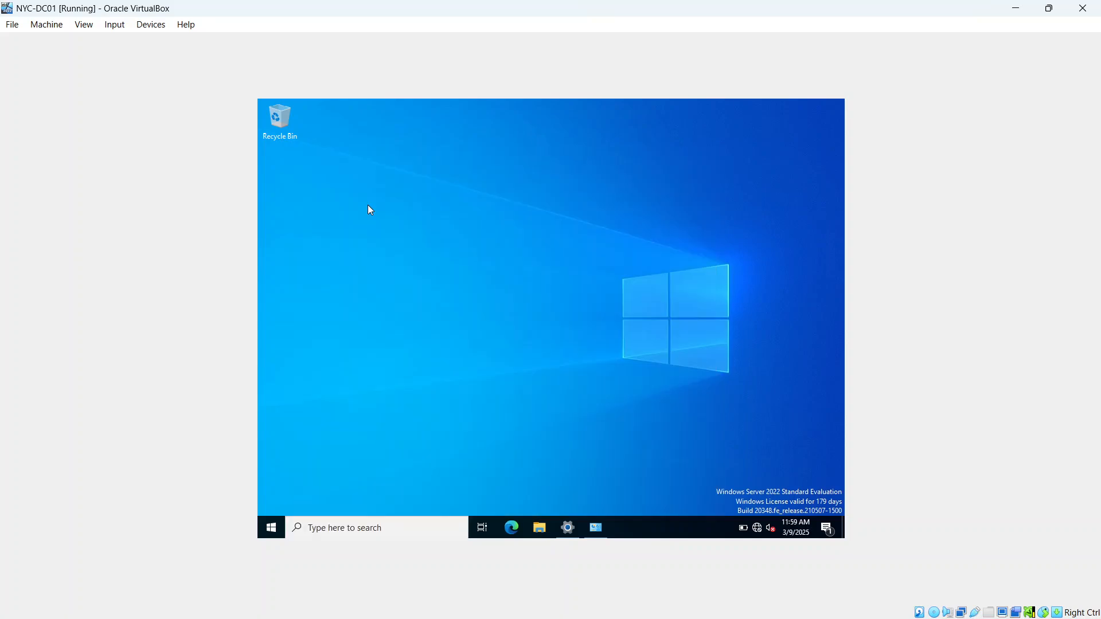
Step: Ping the client at 192.168.100.2 from the new Command Prompt on NYC-DC01
type("pi")
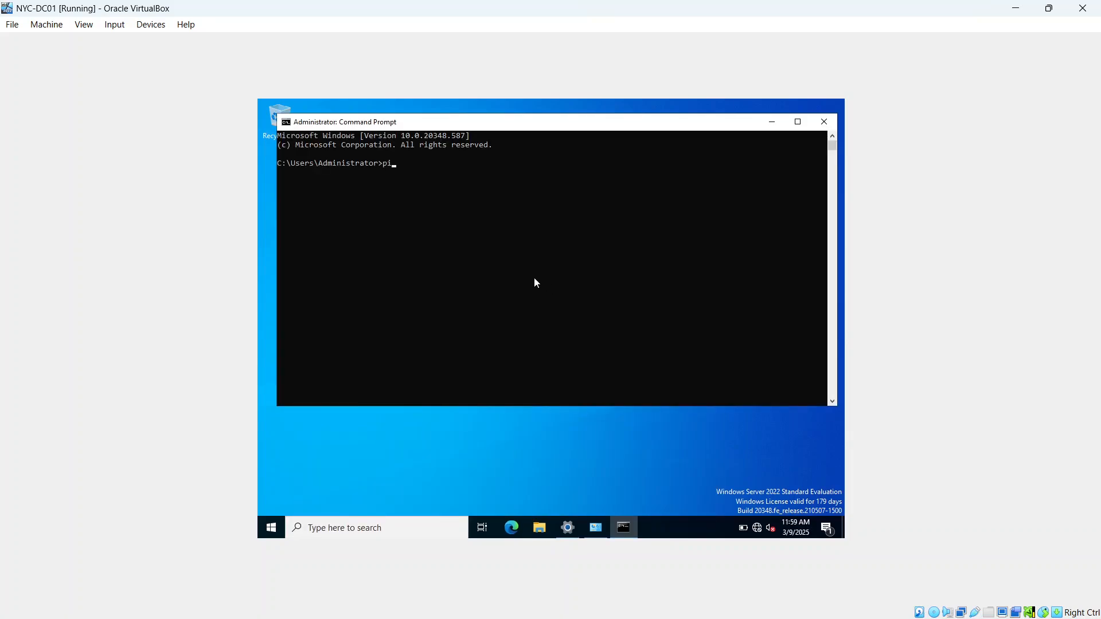
type("ng 192.168")
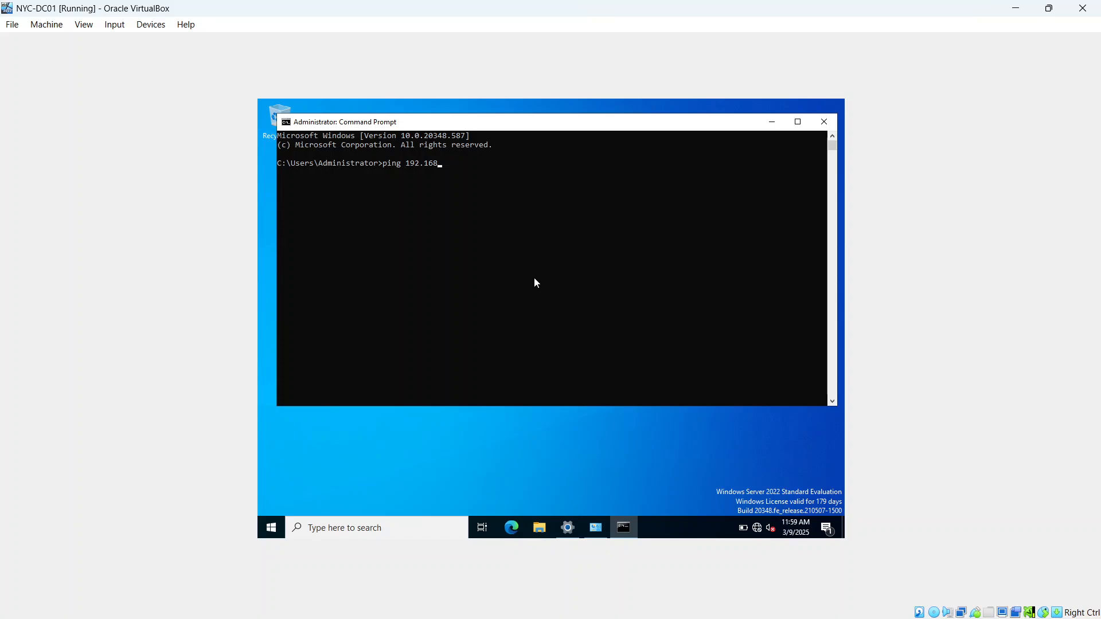
type(".")
left_click(371, 209)
left_click(355, 521)
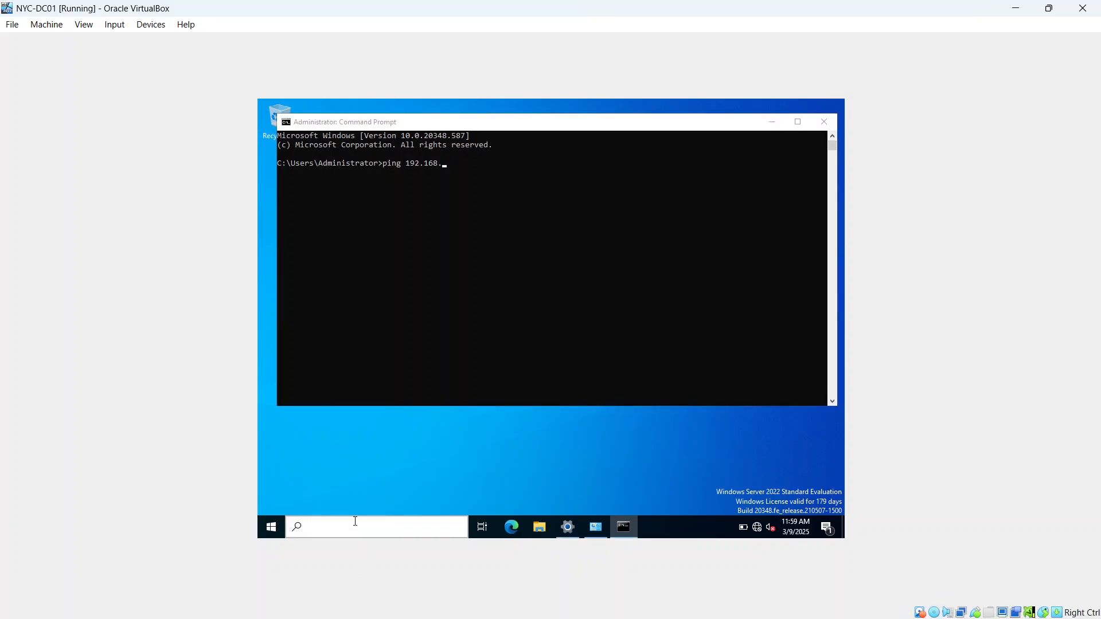
left_click(485, 245)
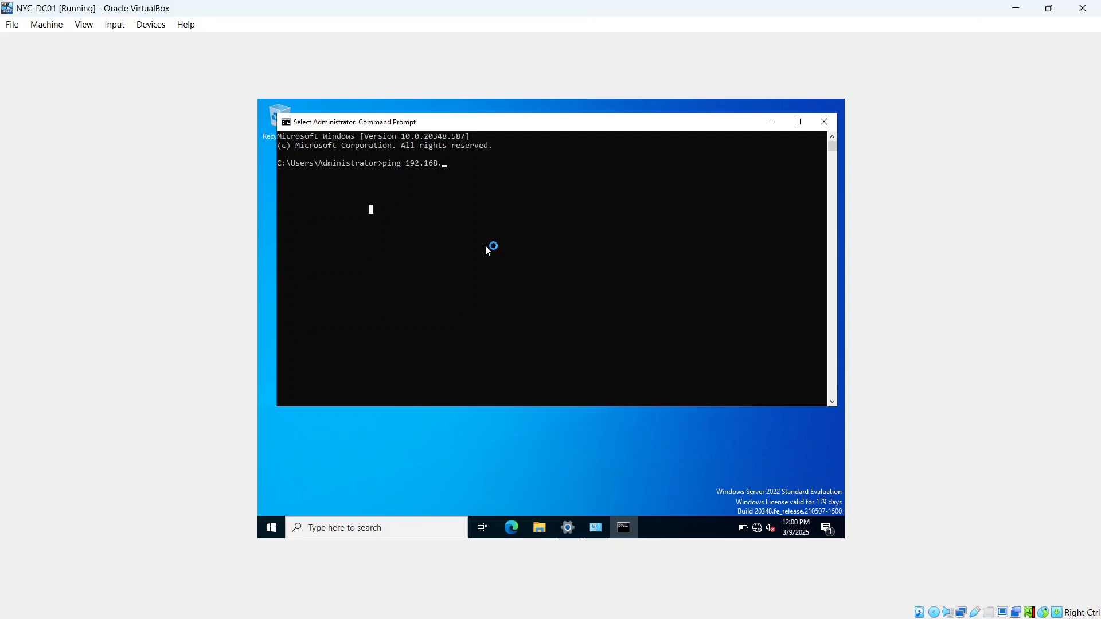
type("1")
type("00.2")
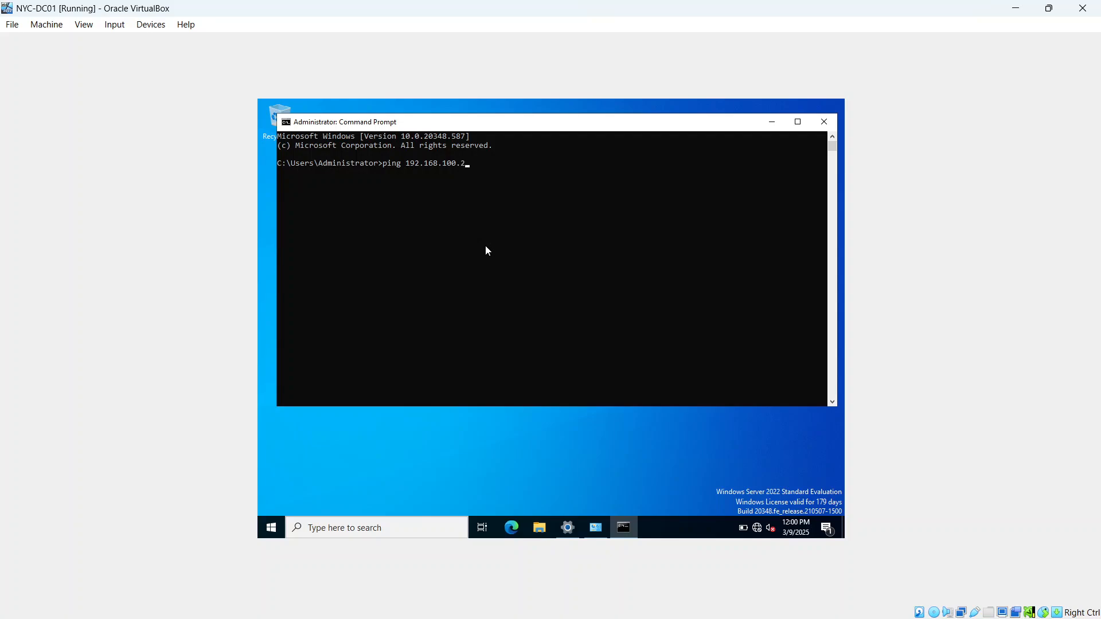
key("Return")
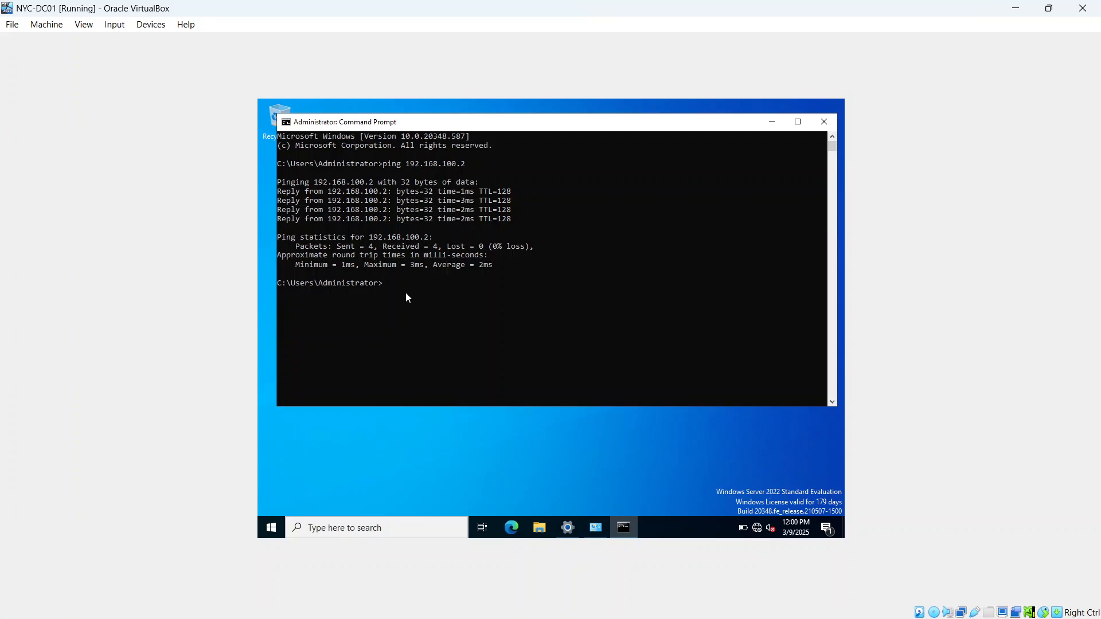
Step: Switch to the client virtual machine and bring back Windows Security to check the private network's firewall setting
mouse_move(705, 617)
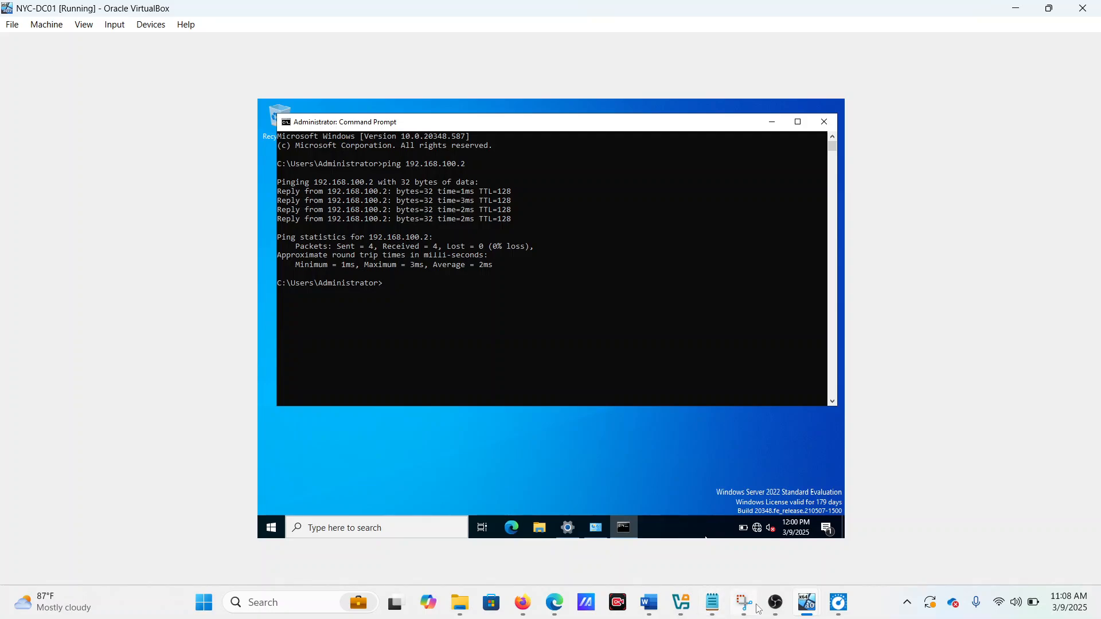
mouse_move(768, 607)
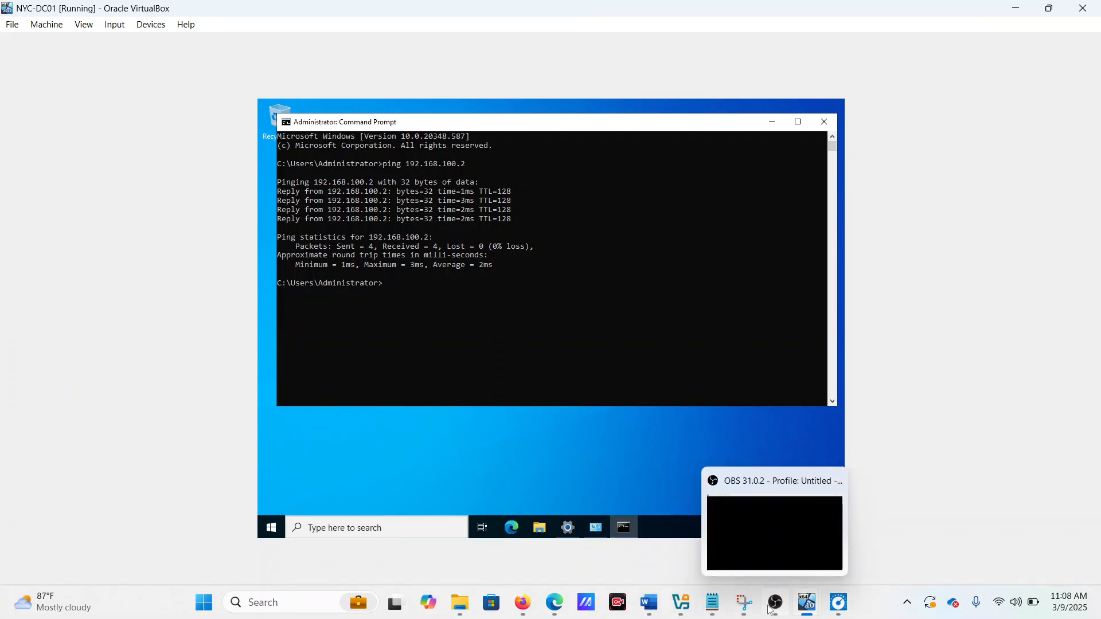
mouse_move(808, 605)
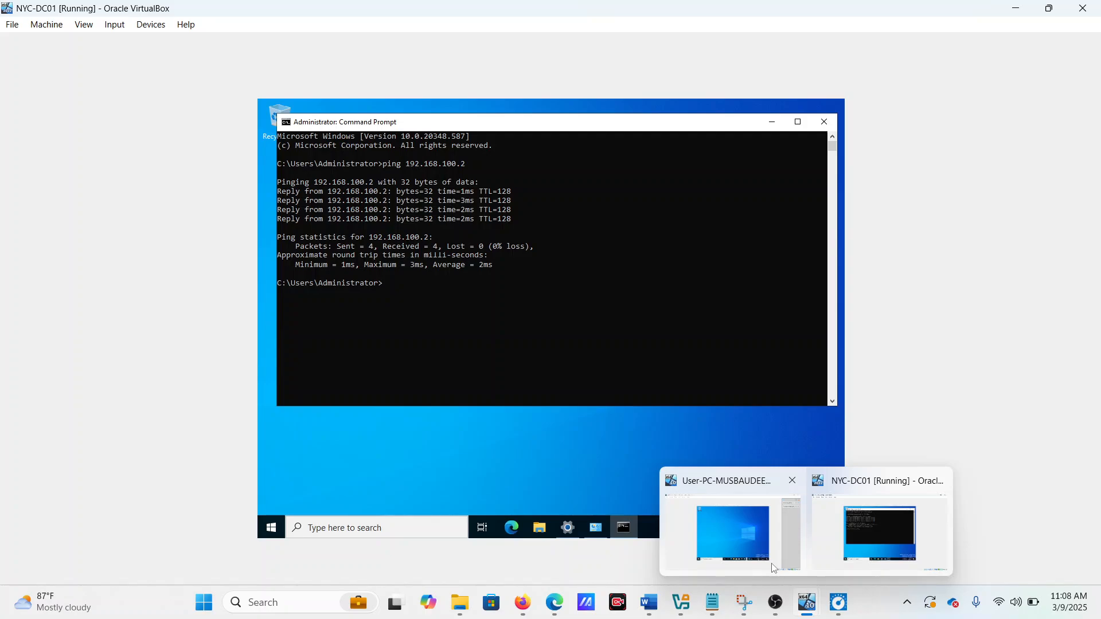
left_click(752, 538)
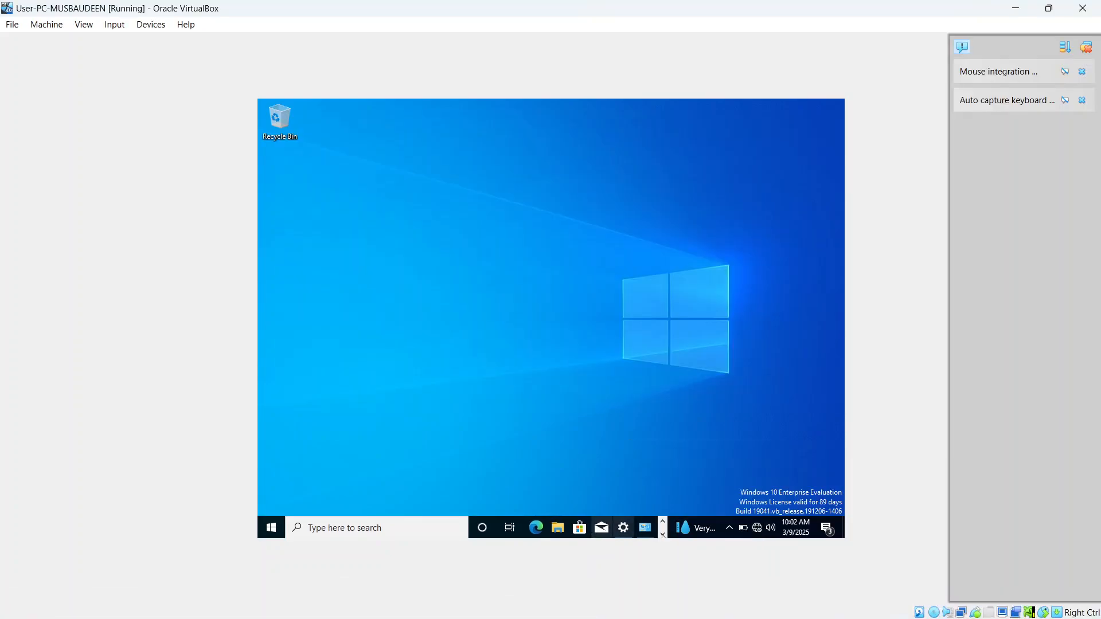
left_click(663, 535)
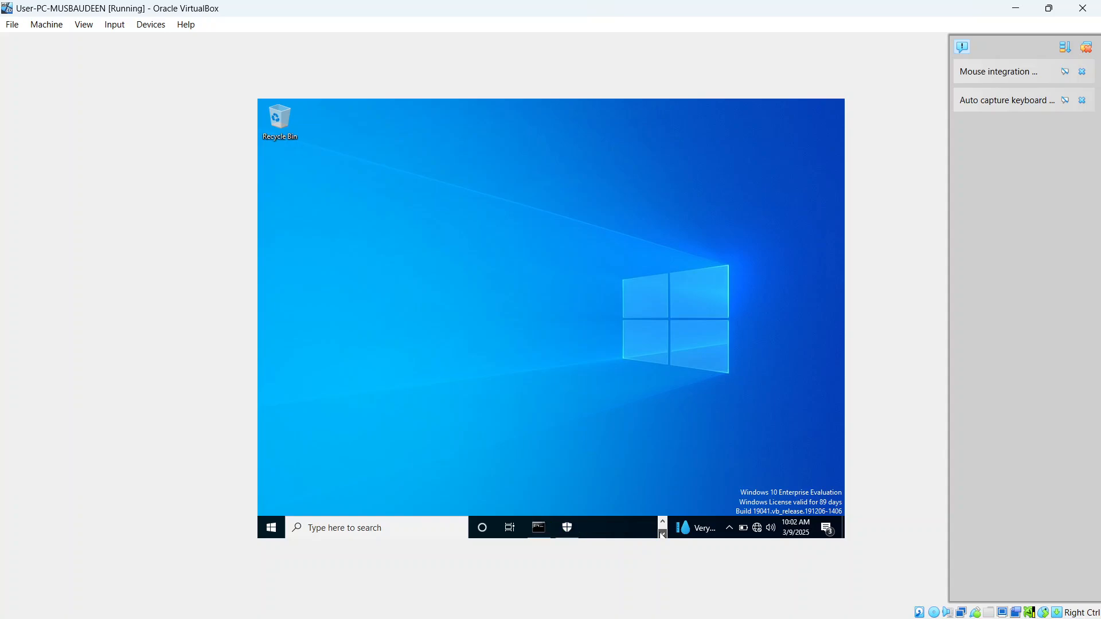
left_click(567, 529)
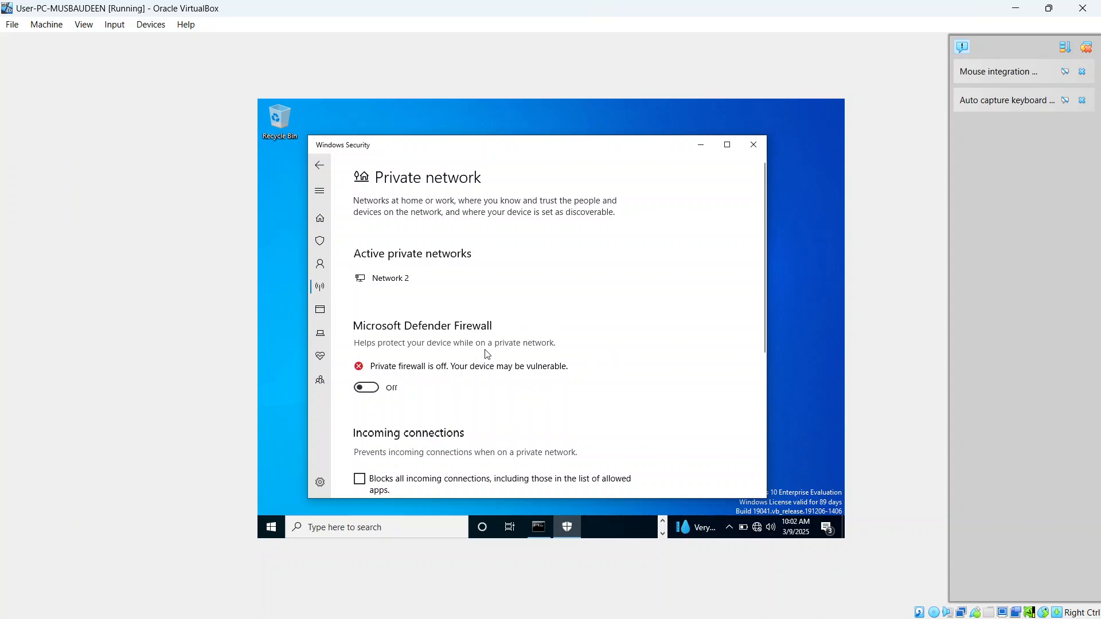
mouse_move(764, 309)
left_mouse_down()
mouse_move(763, 366)
mouse_move(769, 335)
mouse_move(752, 311)
left_mouse_up()
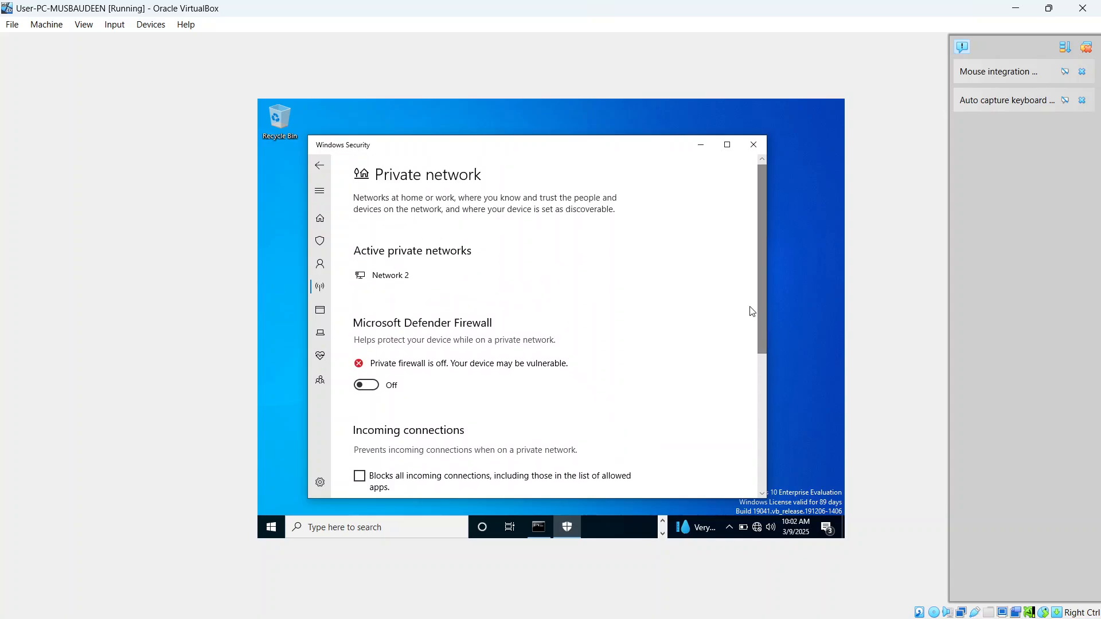
Step: Return to the Firewall & network protection overview and turn on the domain network firewall, approving the change
left_click(319, 165)
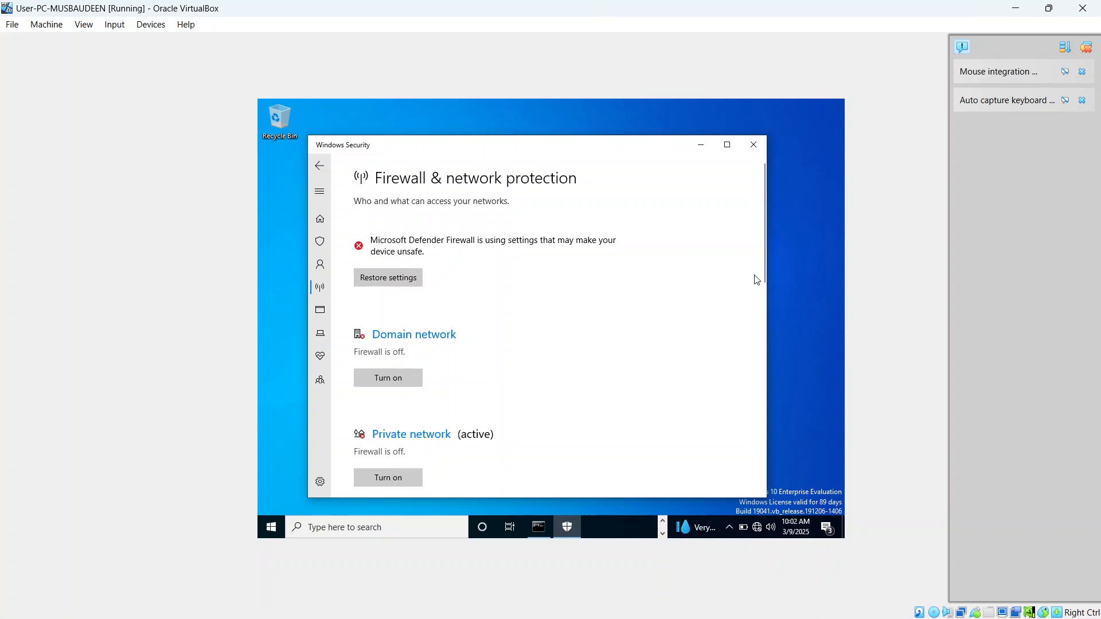
left_click_drag(766, 262, 777, 297)
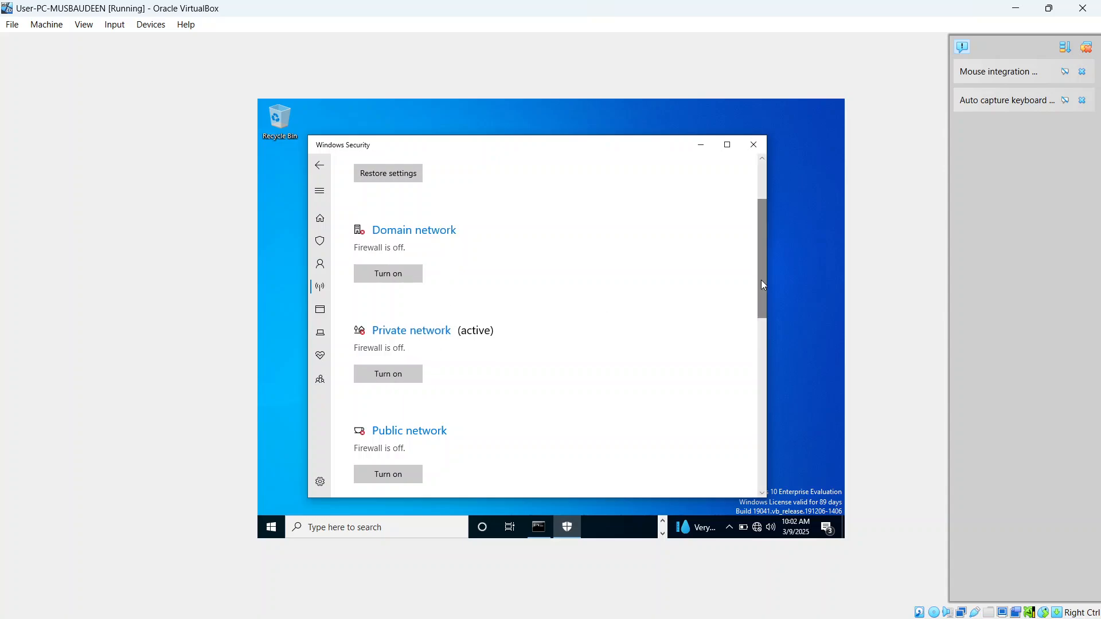
left_click_drag(761, 280, 766, 298)
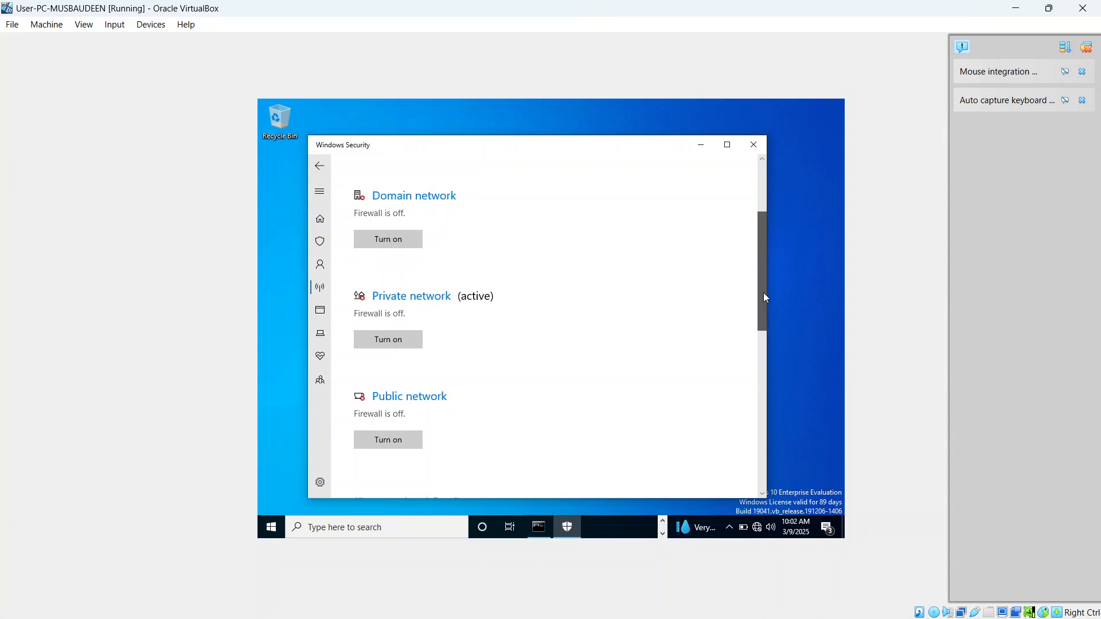
left_click_drag(764, 292, 764, 294)
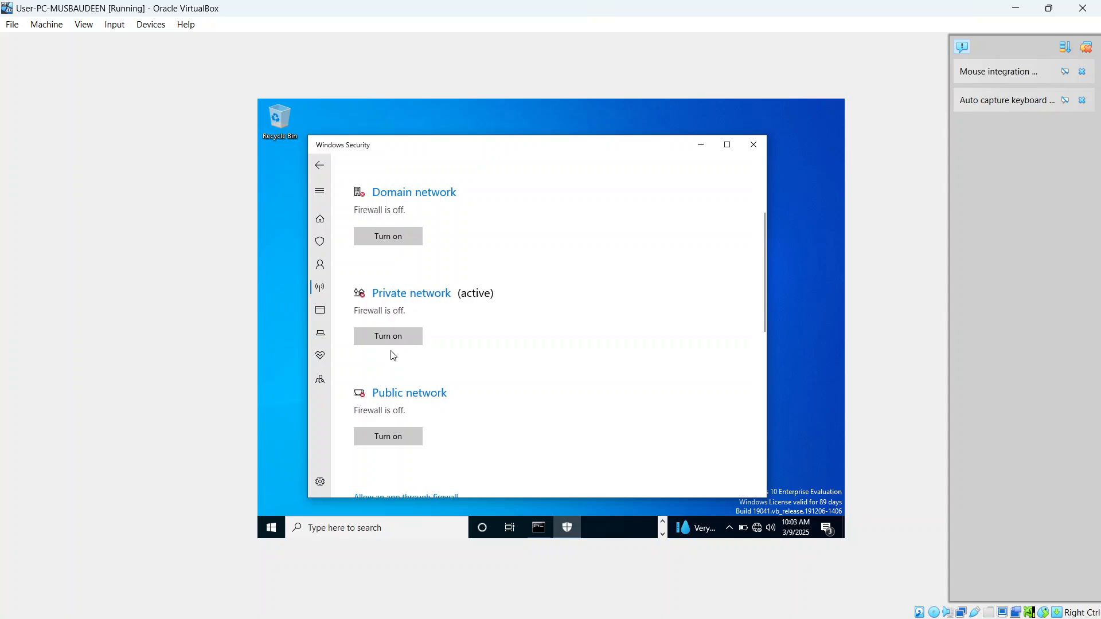
left_click(389, 237)
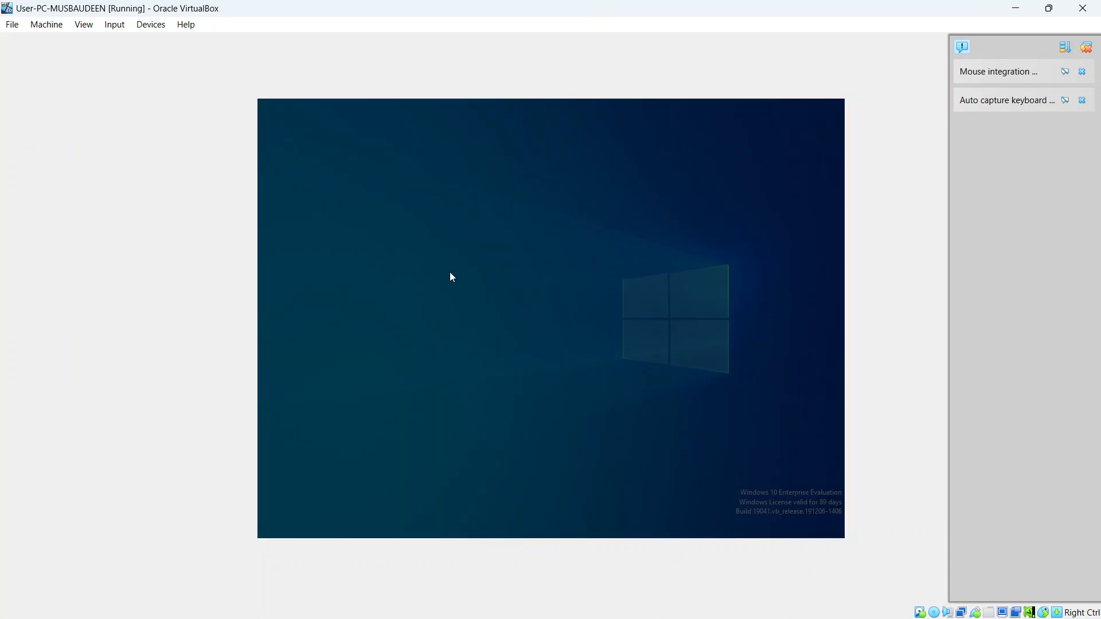
left_click(506, 384)
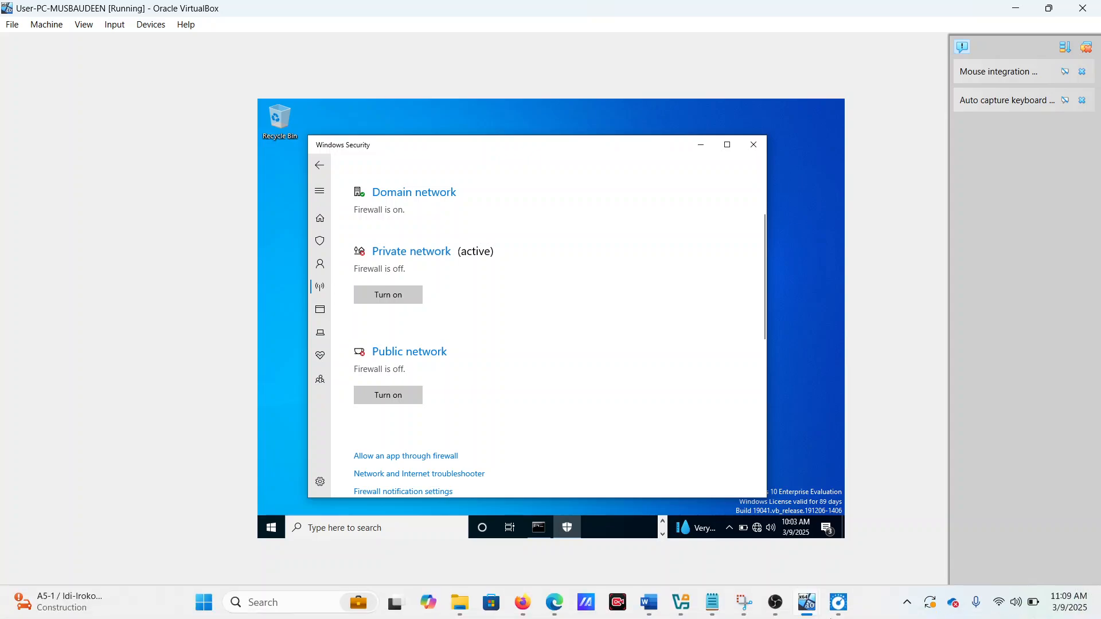
Step: Switch to NYC-DC01 and repeat the ping to 192.168.100.2 with the client's domain firewall on
mouse_move(817, 601)
left_click(873, 543)
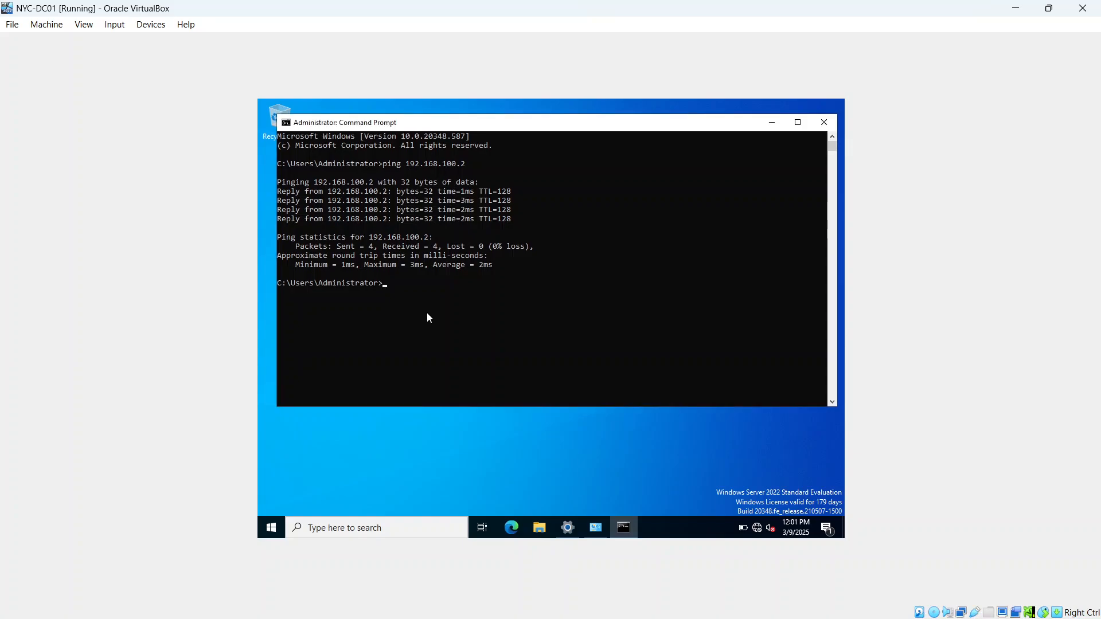
key("Up")
key("Return")
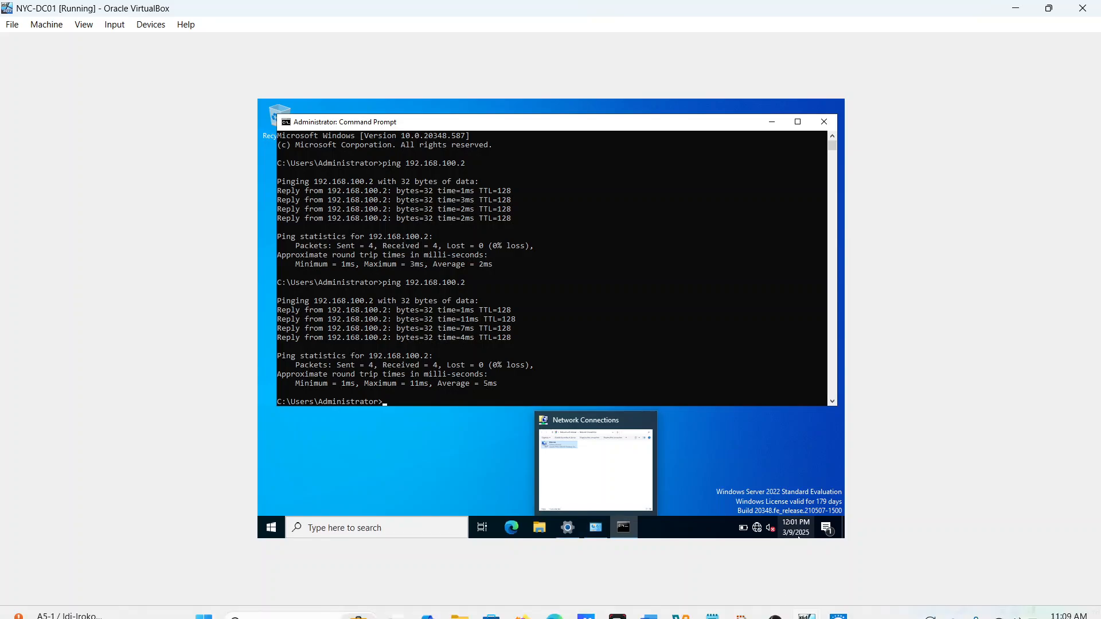
Step: Switch back to the client virtual machine and turn on the private network firewall, approving the change
mouse_move(808, 602)
left_click(755, 523)
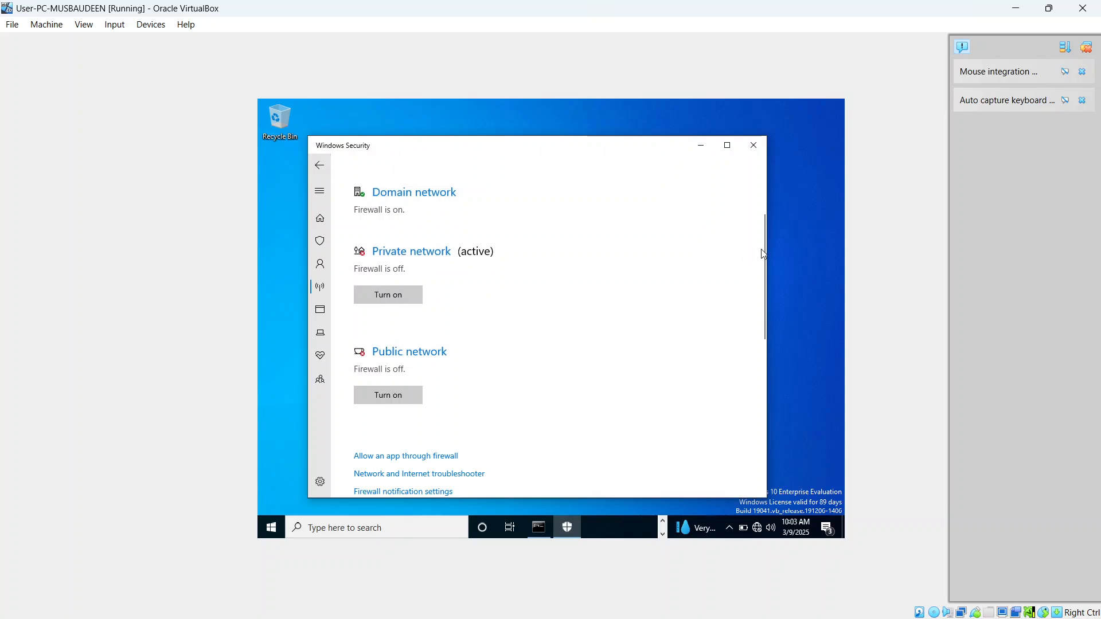
left_click_drag(763, 253, 754, 225)
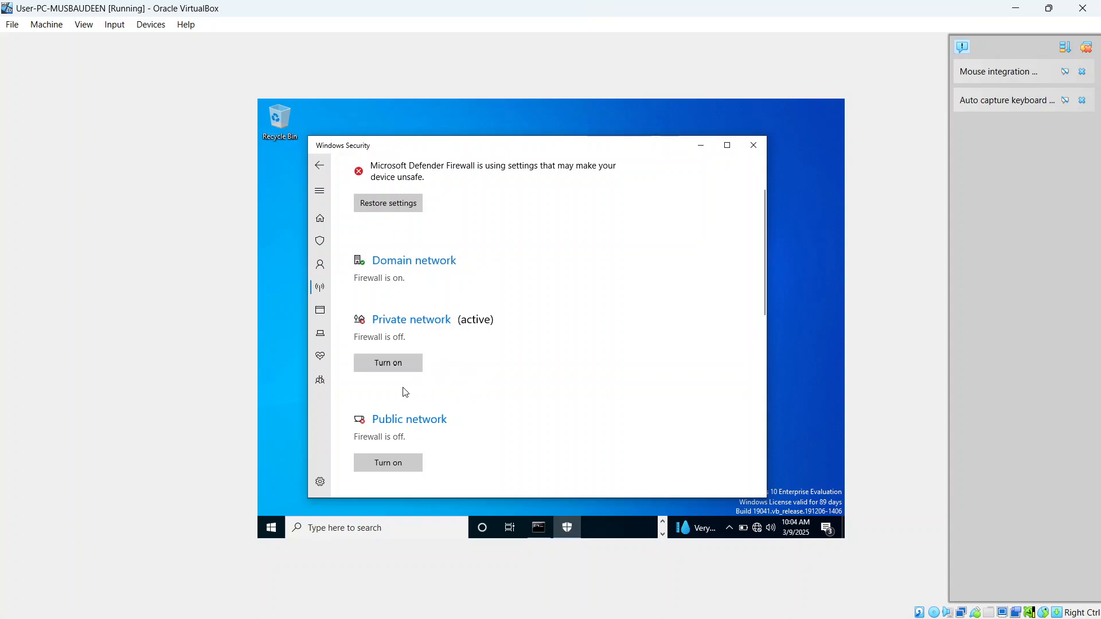
left_click(399, 364)
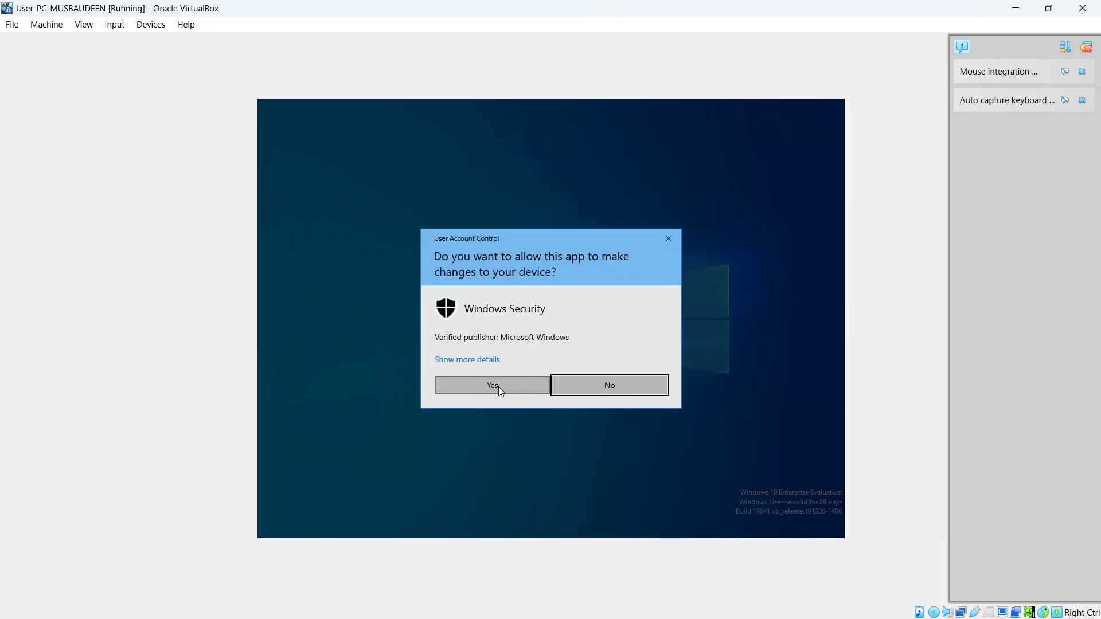
left_click(498, 387)
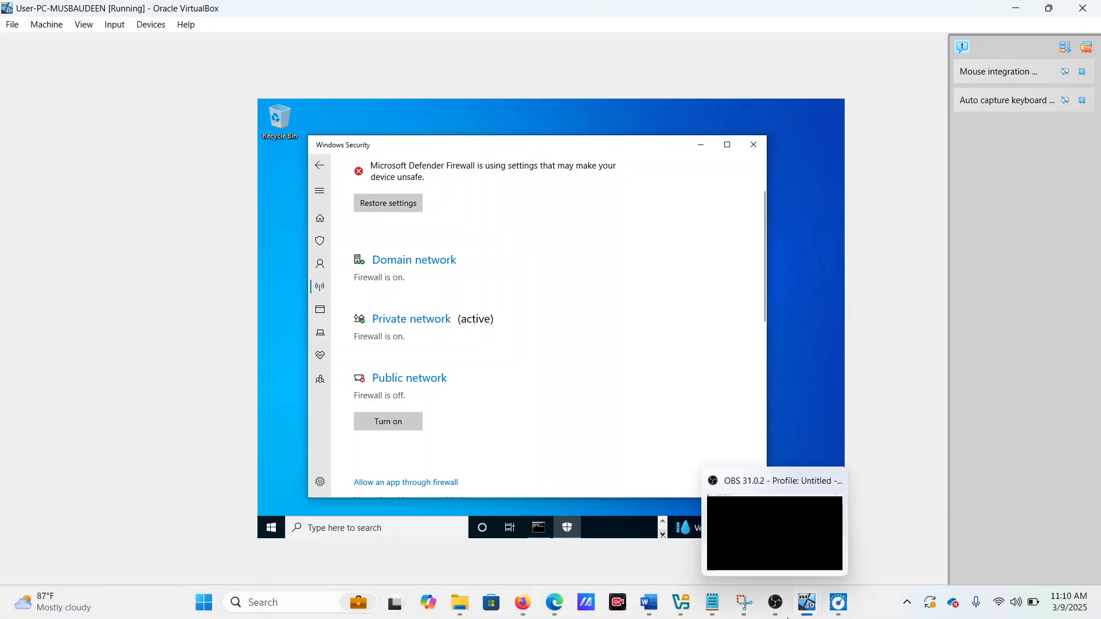
Step: Switch to NYC-DC01 and ping 192.168.100.2 again with the client's private firewall on
mouse_move(815, 604)
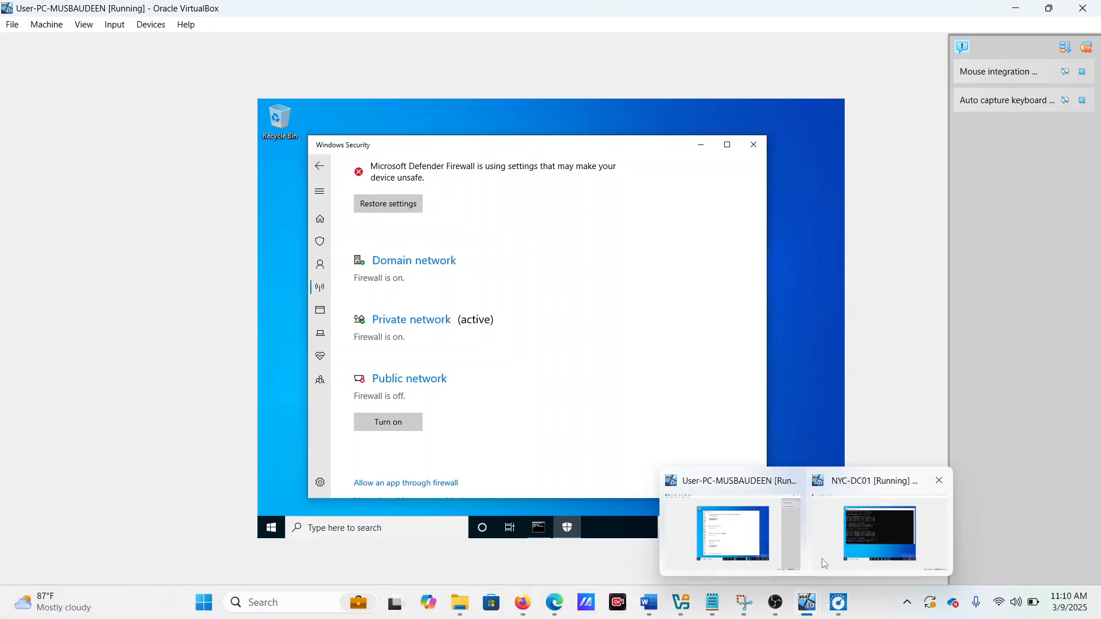
left_click(853, 542)
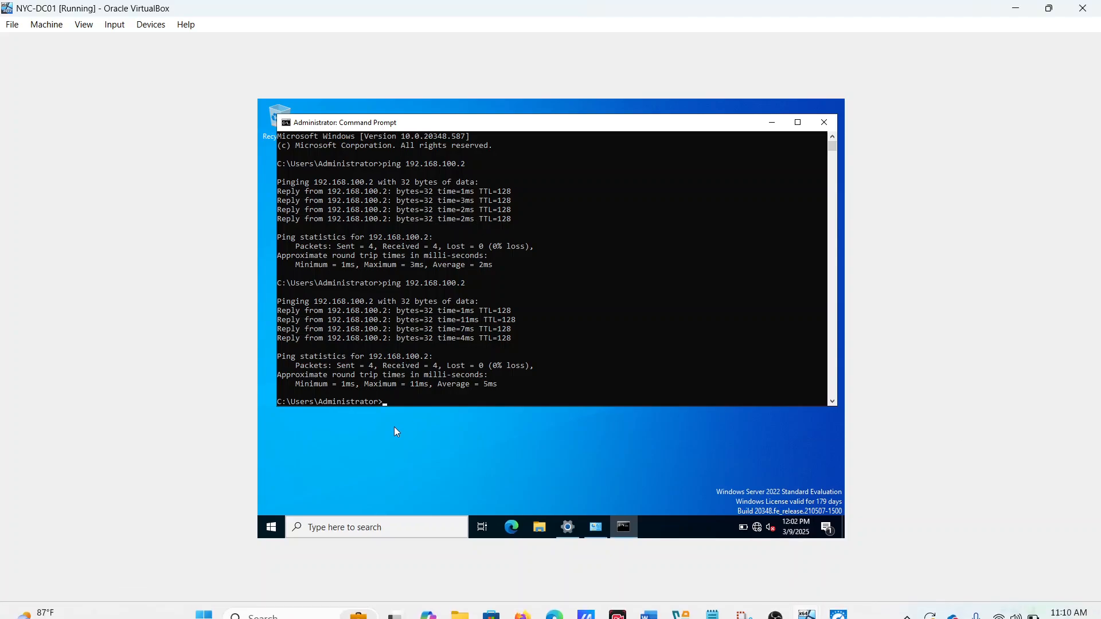
left_click(400, 401)
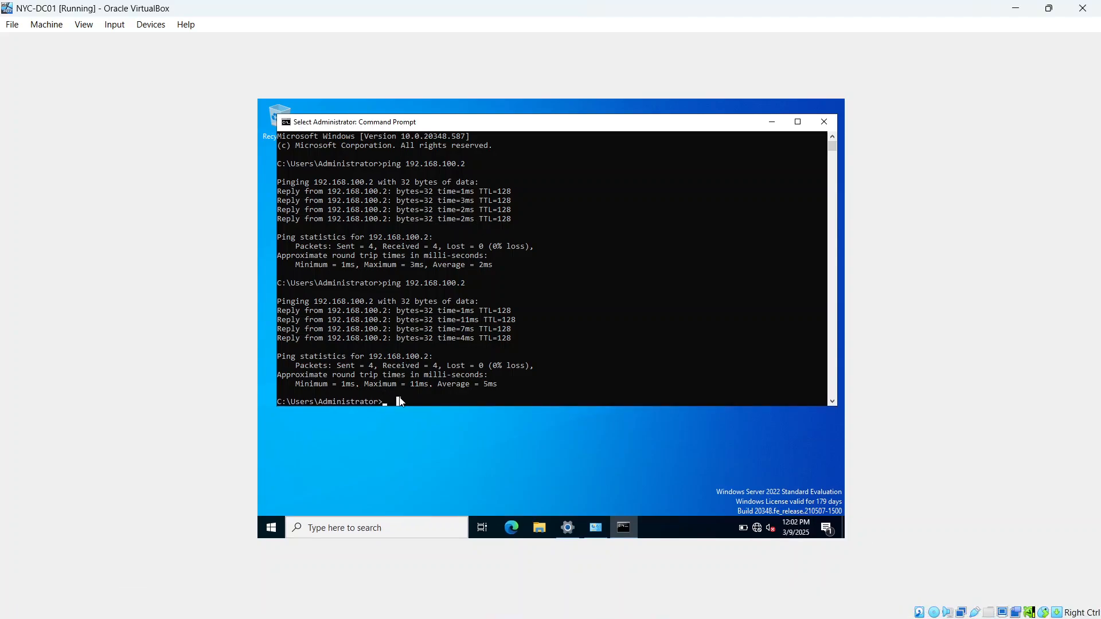
key("Up")
key("Return")
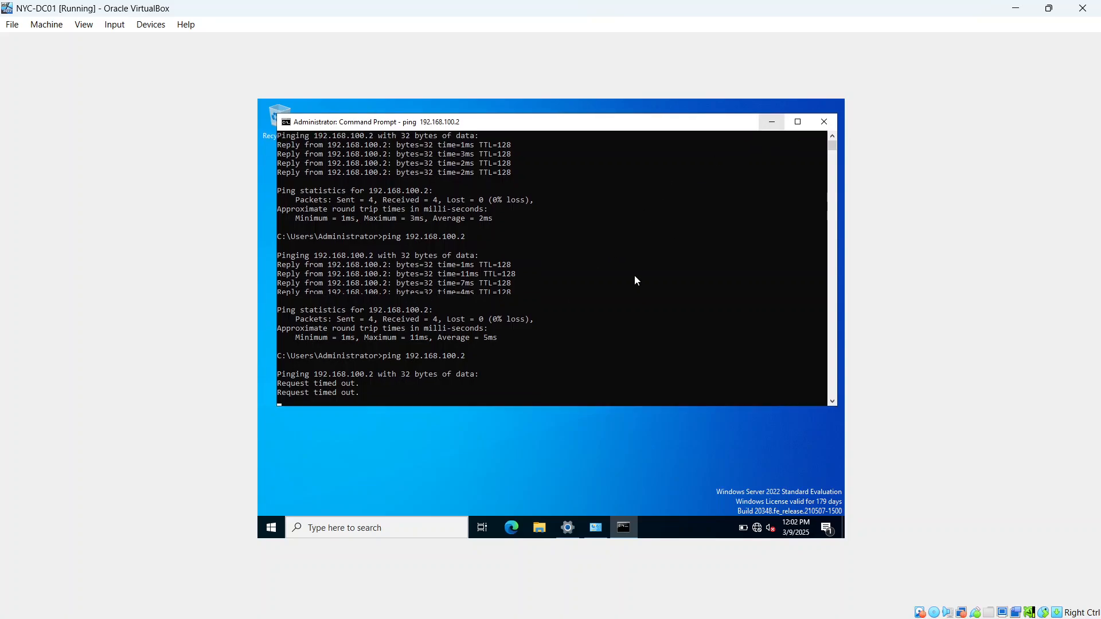
Step: Switch to the client virtual machine and turn off Microsoft Defender Firewall for the private network, approving the change
mouse_move(831, 606)
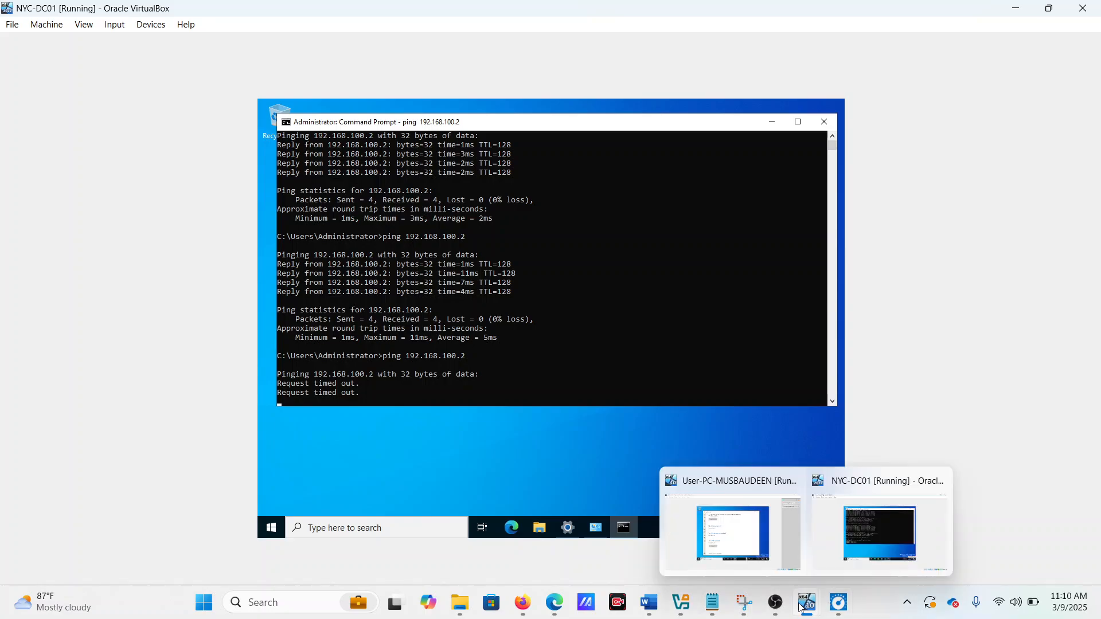
left_click(737, 576)
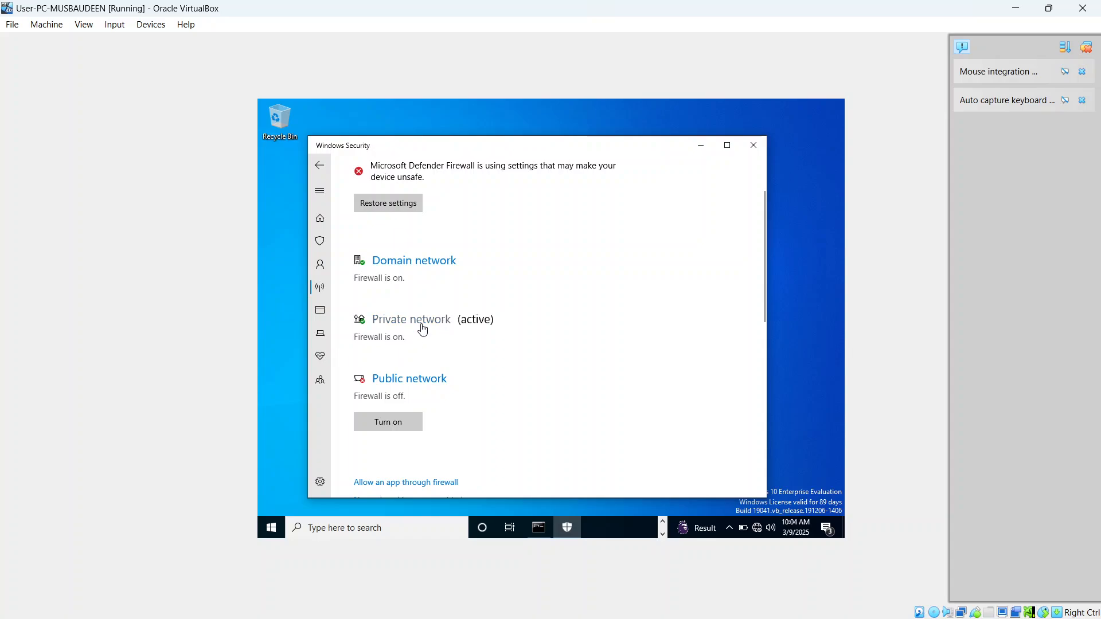
left_click(421, 321)
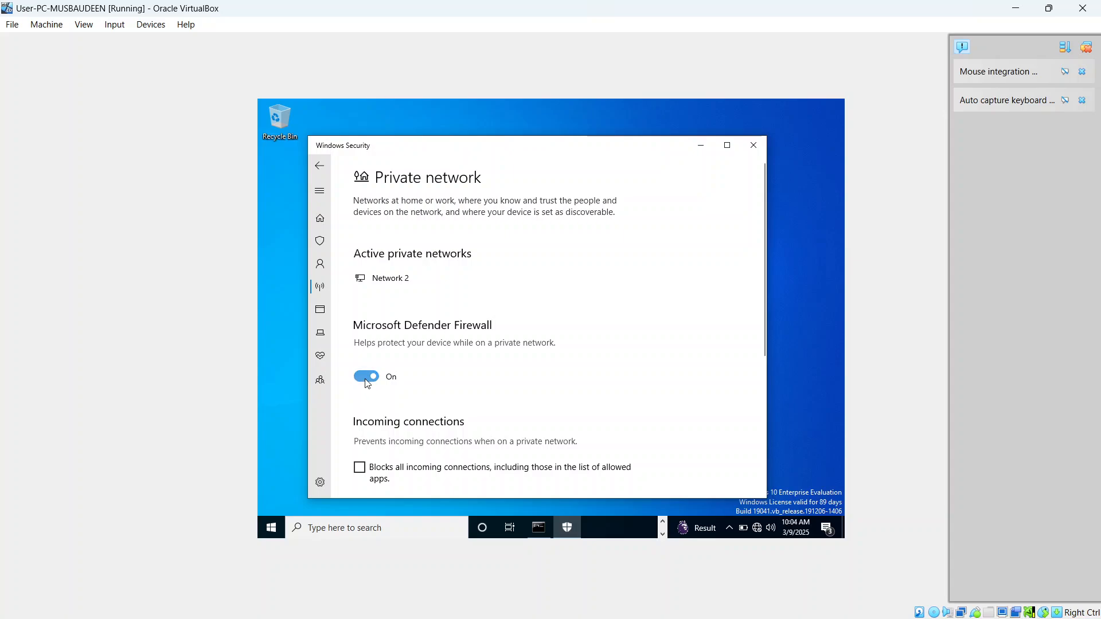
left_click(367, 378)
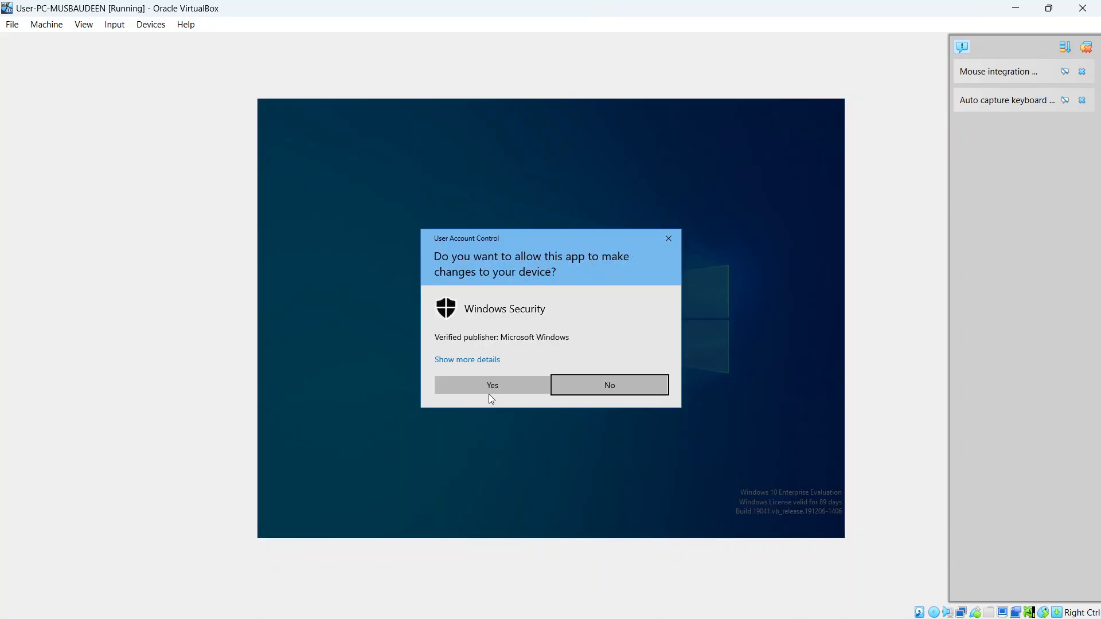
left_click(491, 387)
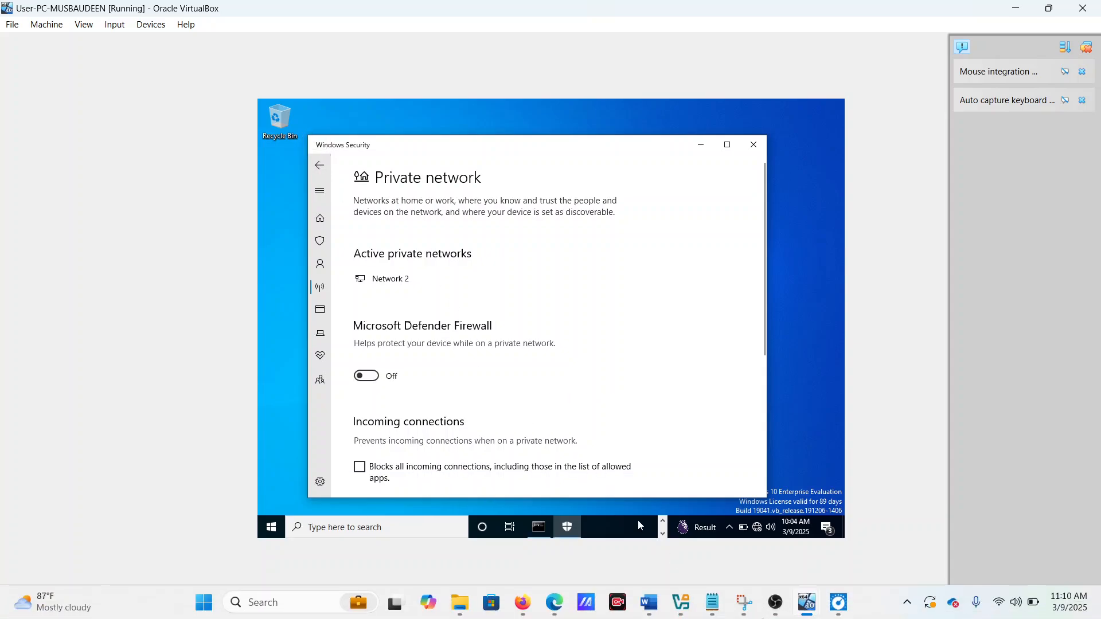
Step: Switch to NYC-DC01 and repeat the ping to 192.168.100.2 with the client's private firewall off
mouse_move(789, 607)
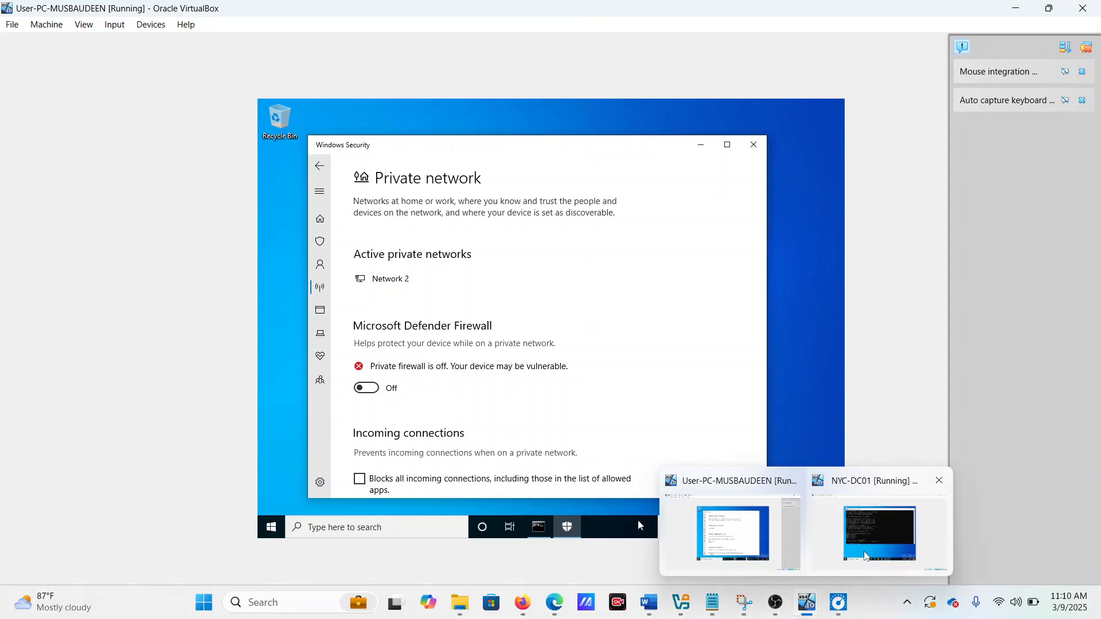
left_click(881, 530)
key("Up")
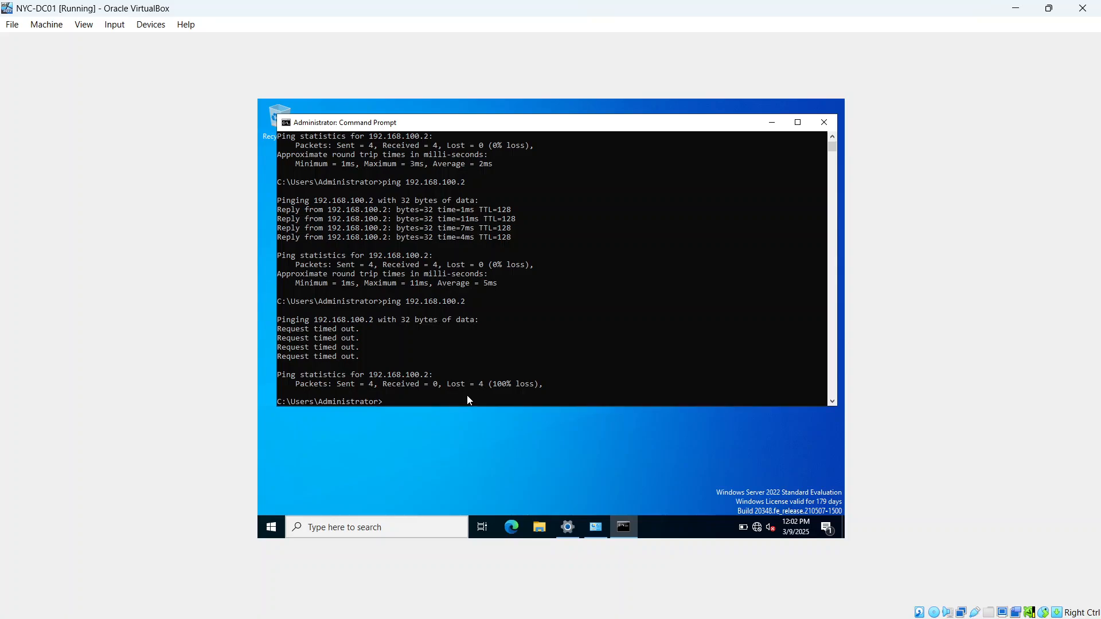
key("Return")
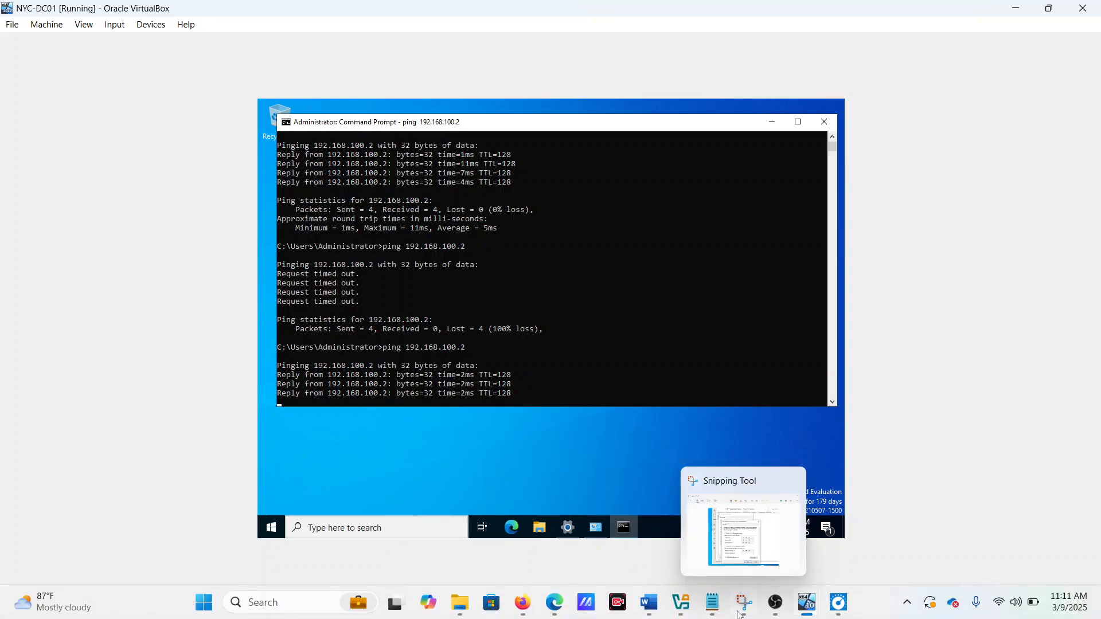
Step: Return to the client's Firewall & network protection overview and turn on the public network firewall, approving the change
mouse_move(807, 611)
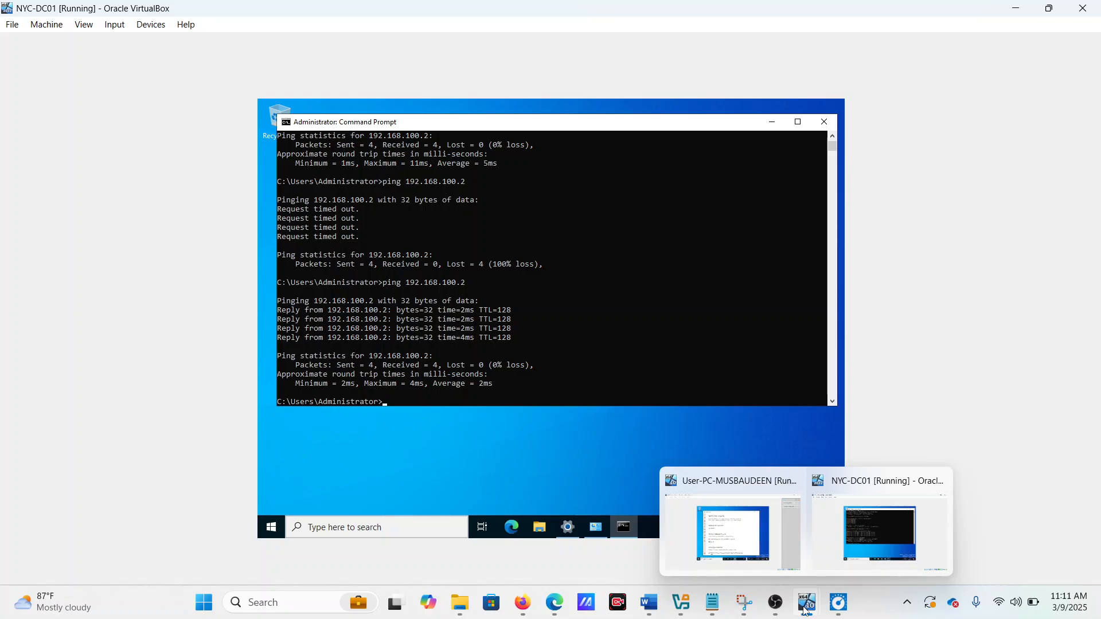
left_click(731, 559)
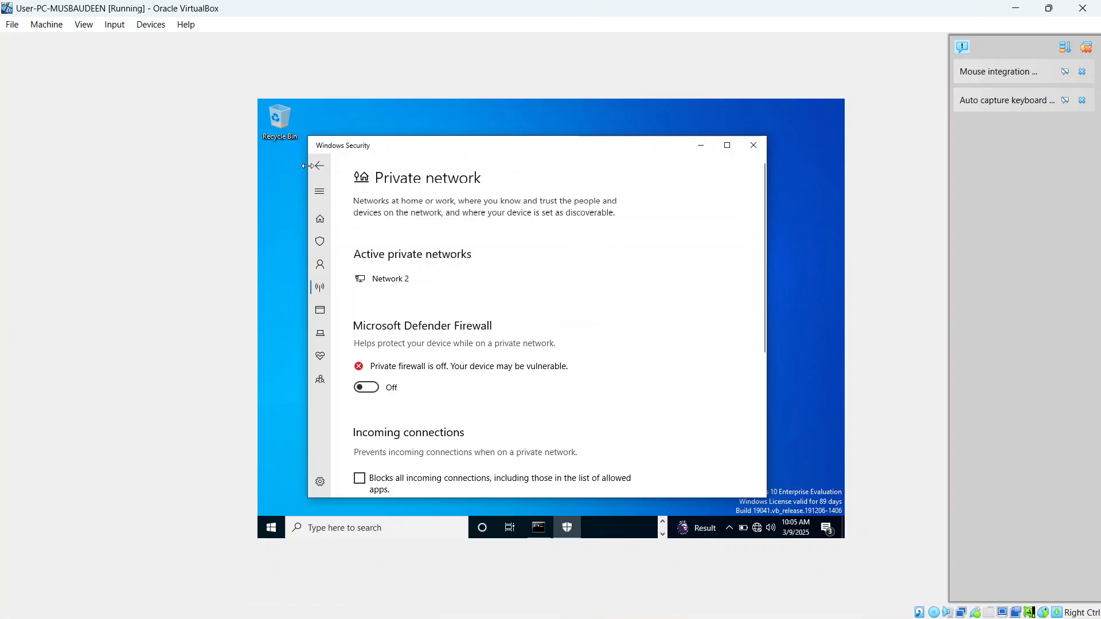
left_click(315, 165)
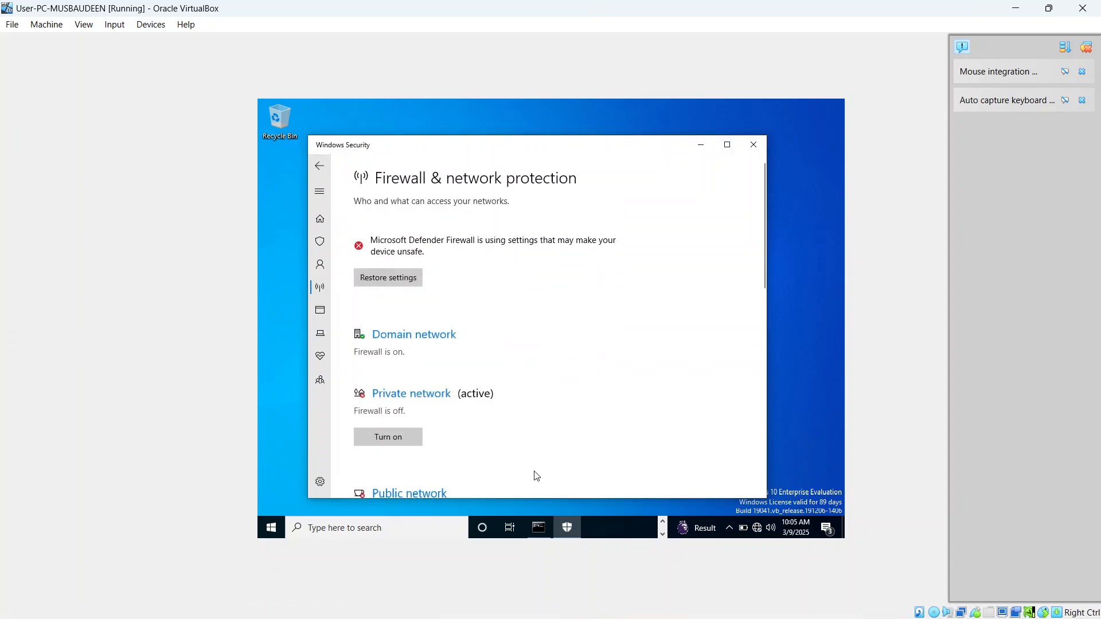
left_click_drag(762, 255, 769, 305)
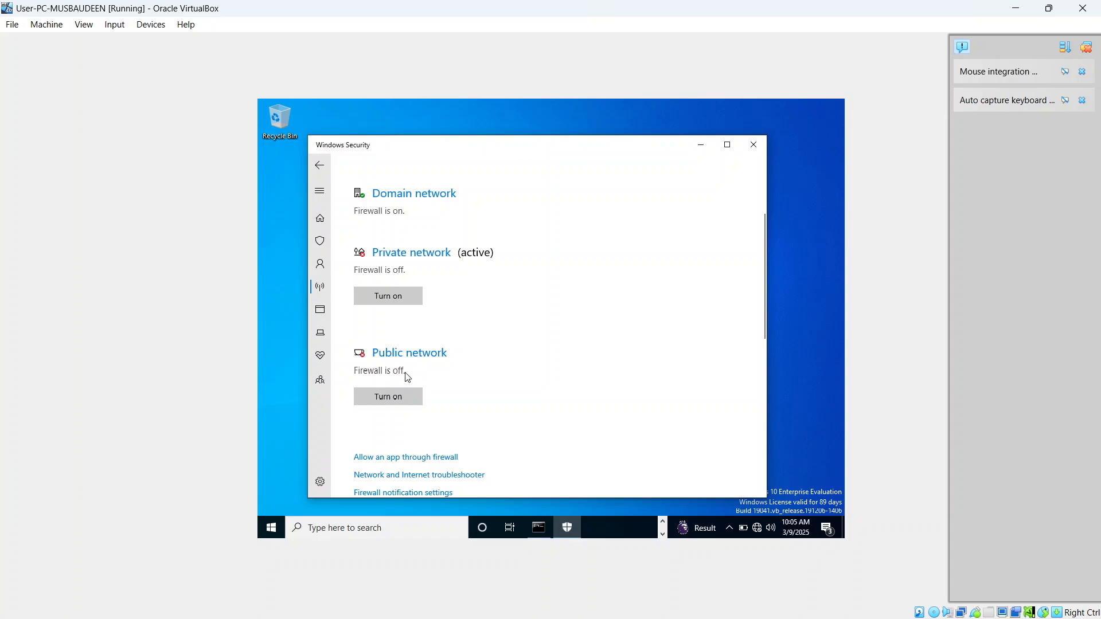
left_click(384, 403)
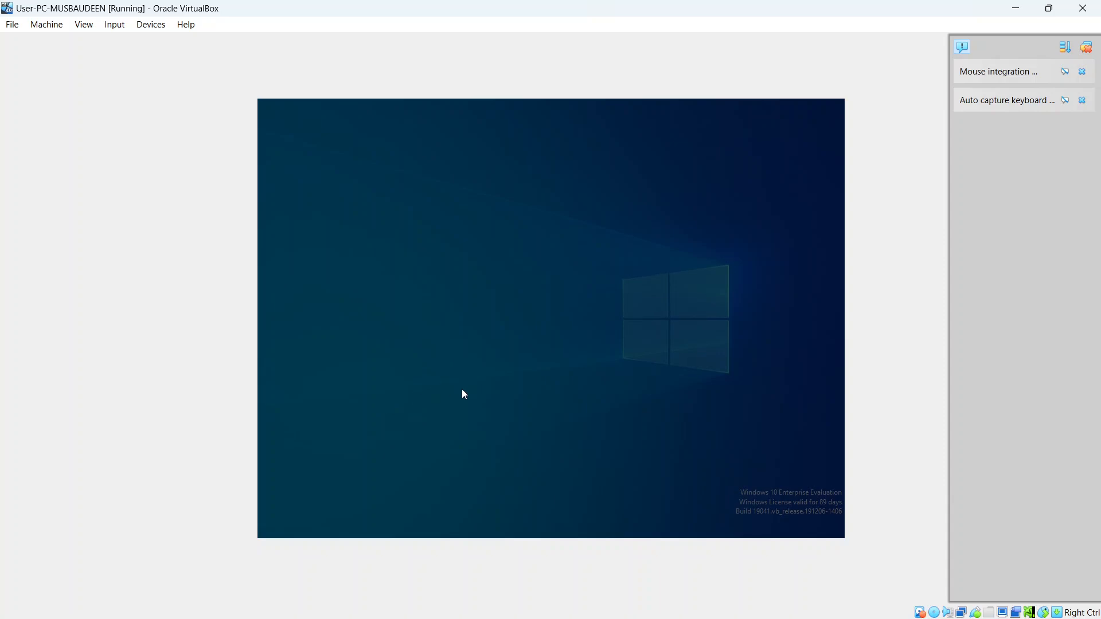
left_click(472, 391)
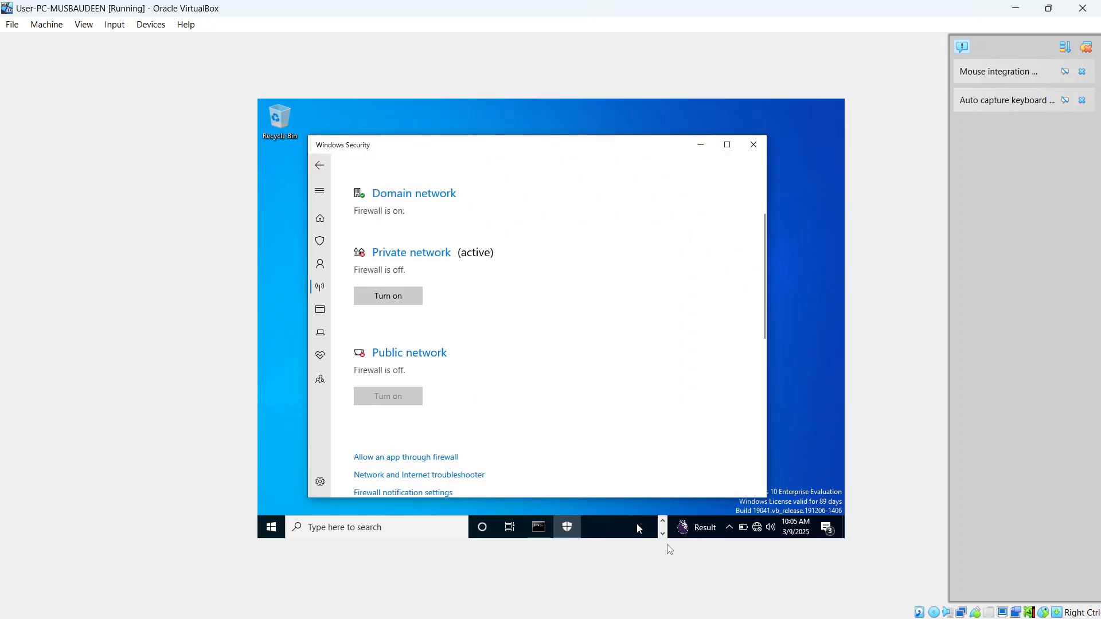
Step: Switch to NYC-DC01 and ping 192.168.100.2 again with the client's public firewall on
mouse_move(808, 607)
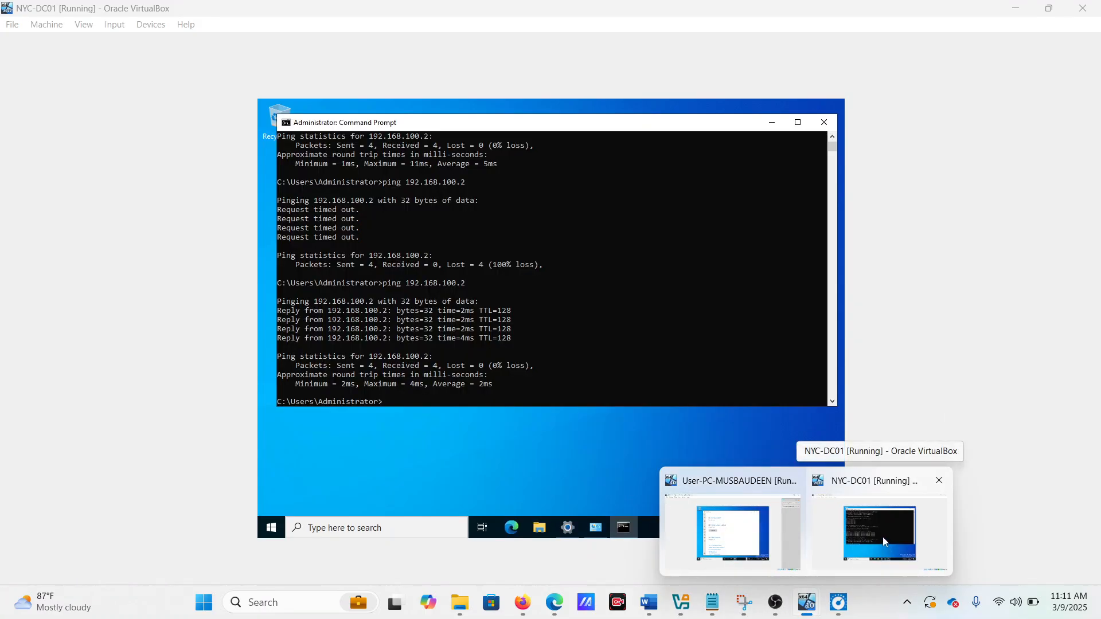
left_click(882, 537)
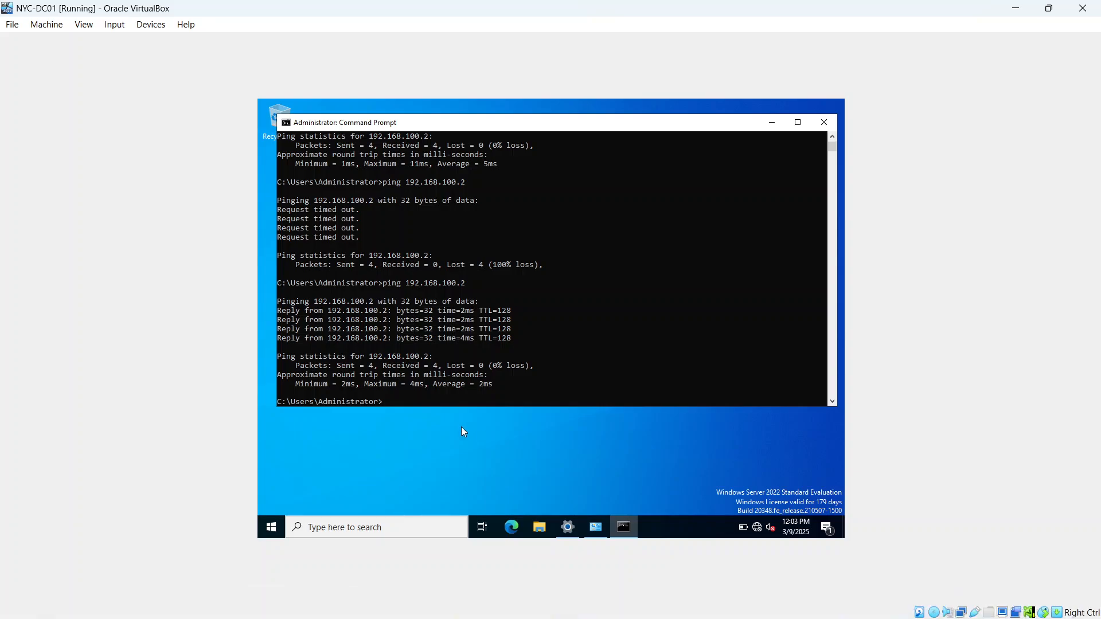
key("Up")
key("Return")
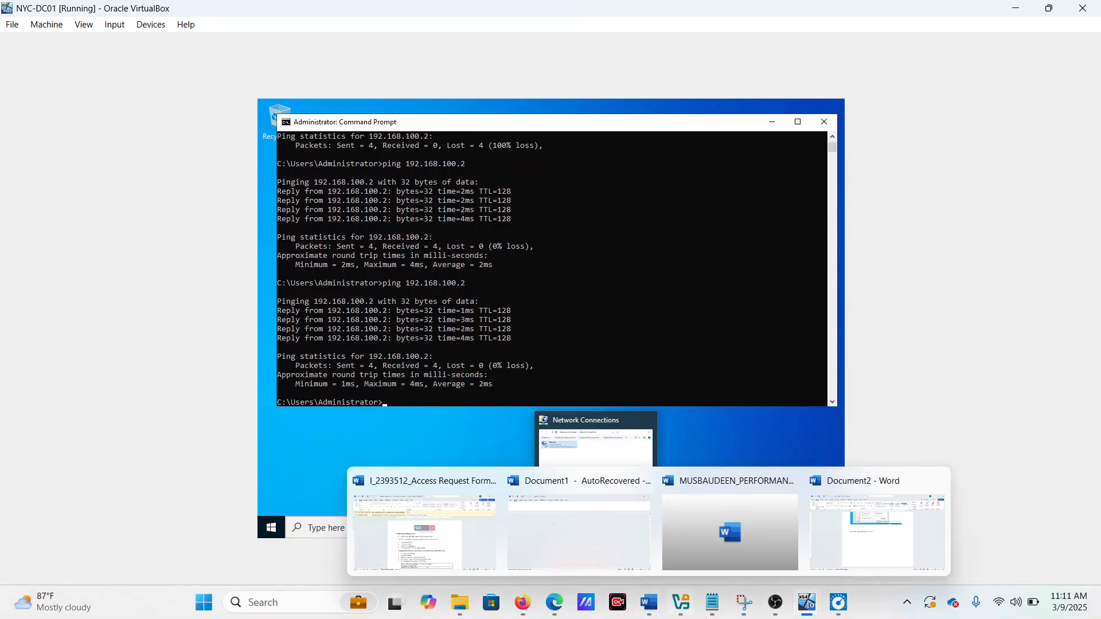
Step: Switch to the client virtual machine, review the firewall profile states, and minimize Windows Security
mouse_move(802, 609)
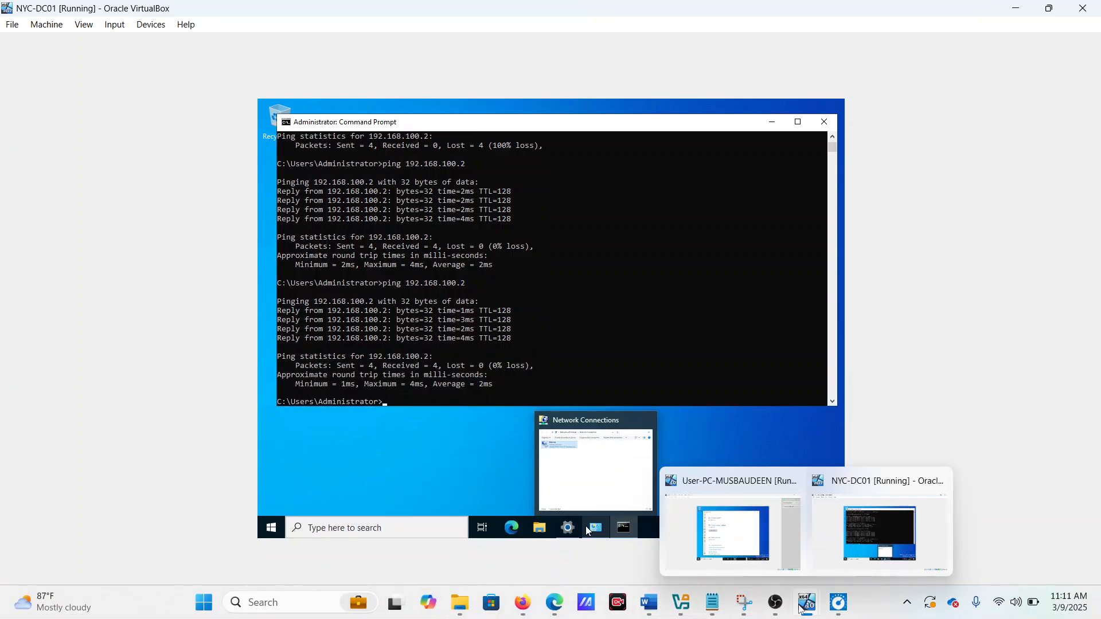
left_click(738, 539)
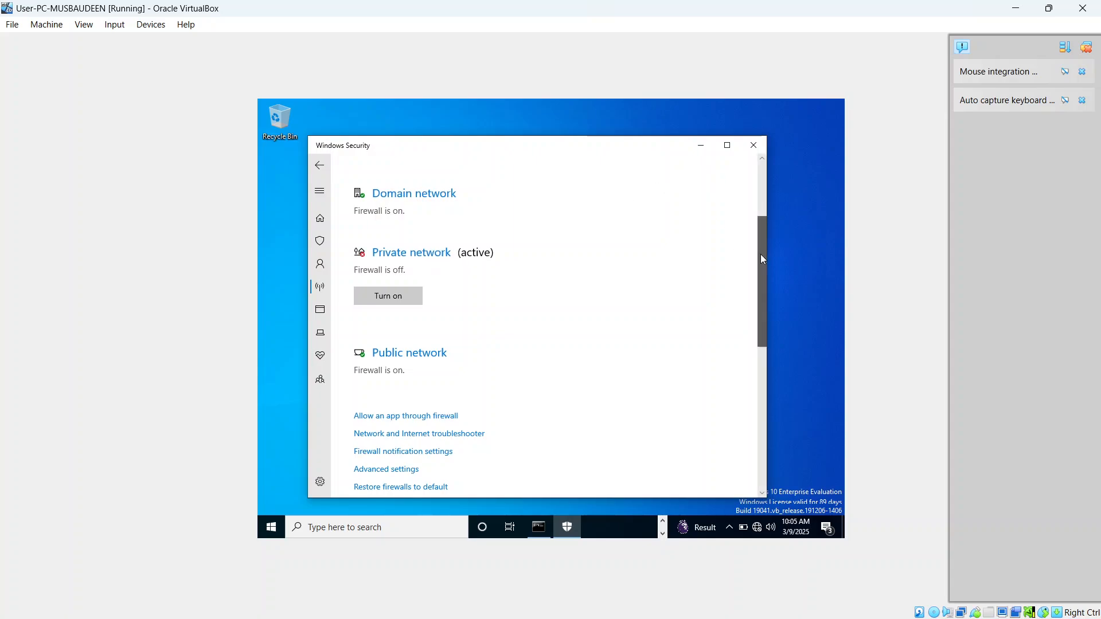
scroll(760, 253, "up", 3)
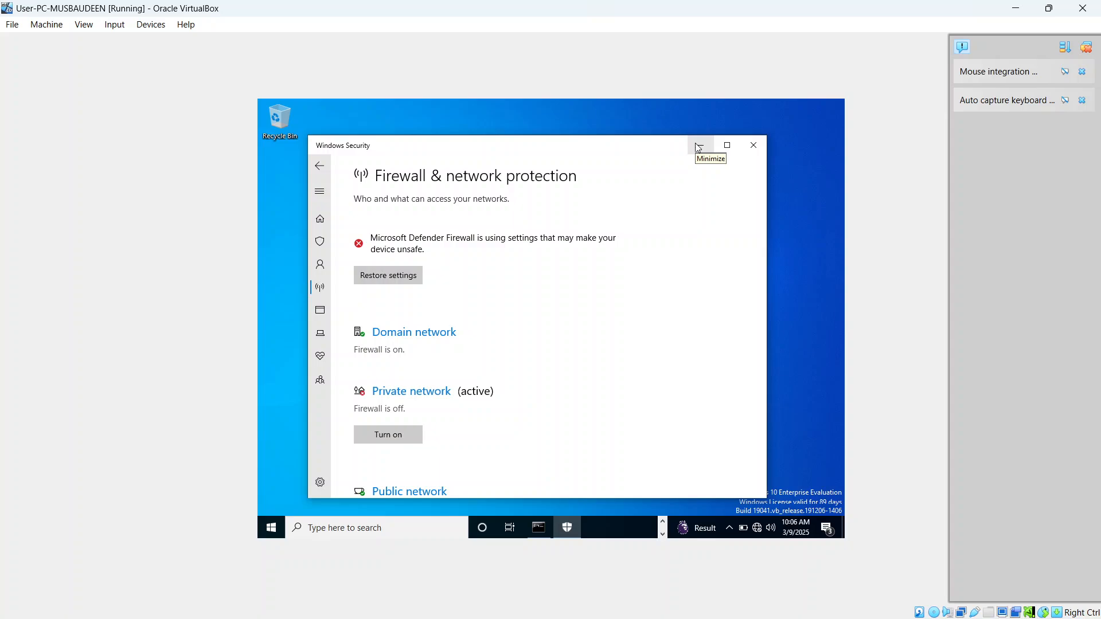
left_click(698, 147)
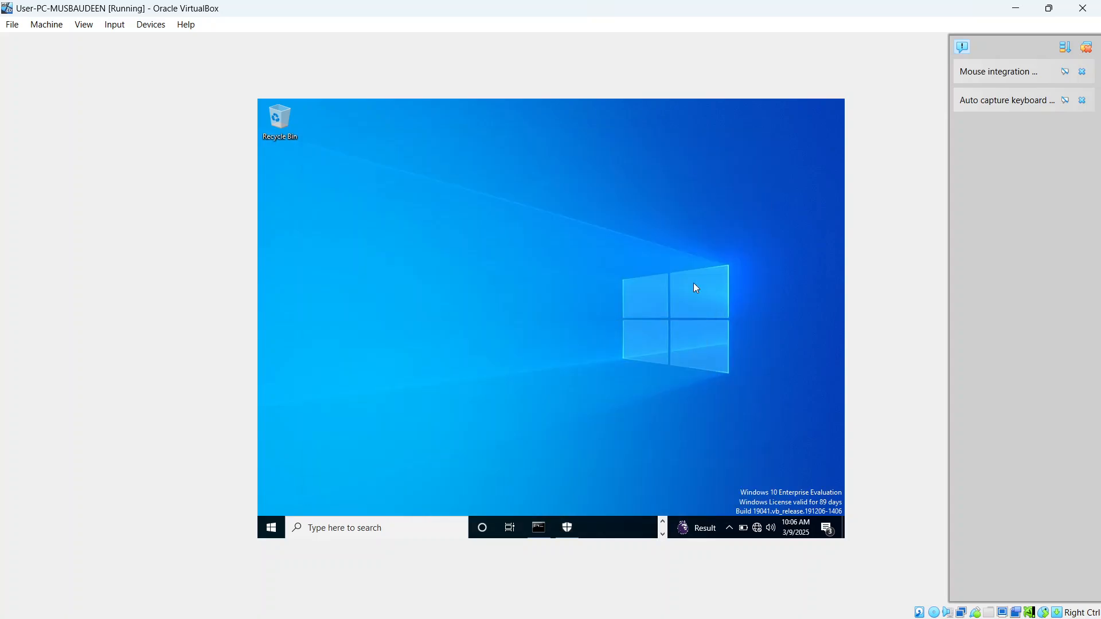
Step: Switch to NYC-DC01, search for Server Manager, and open its dashboard
mouse_move(744, 602)
mouse_move(809, 606)
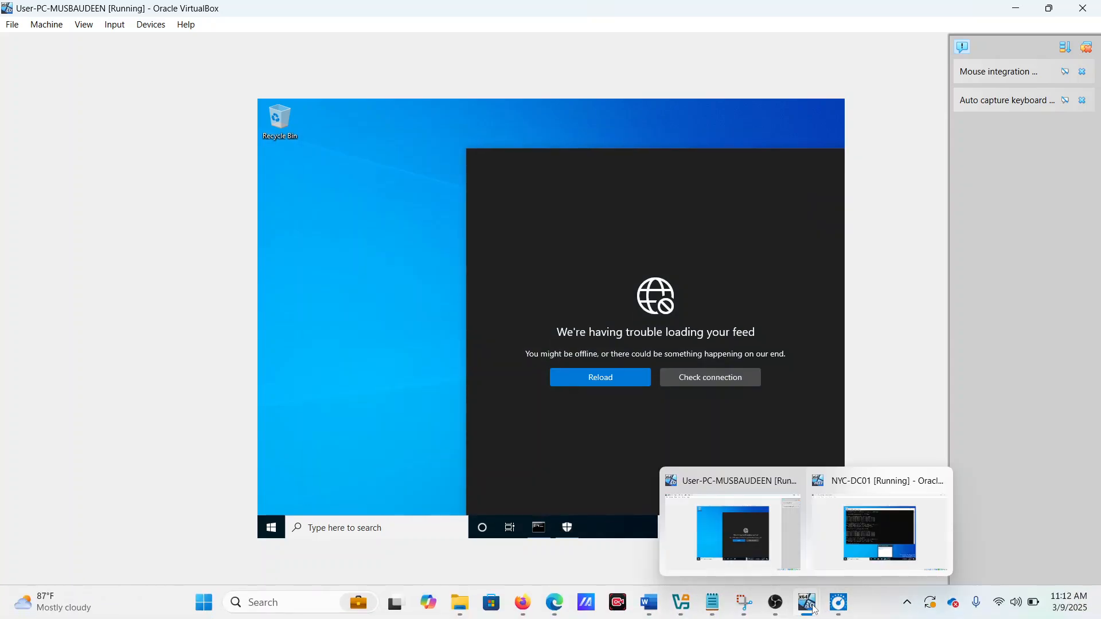
left_click(858, 545)
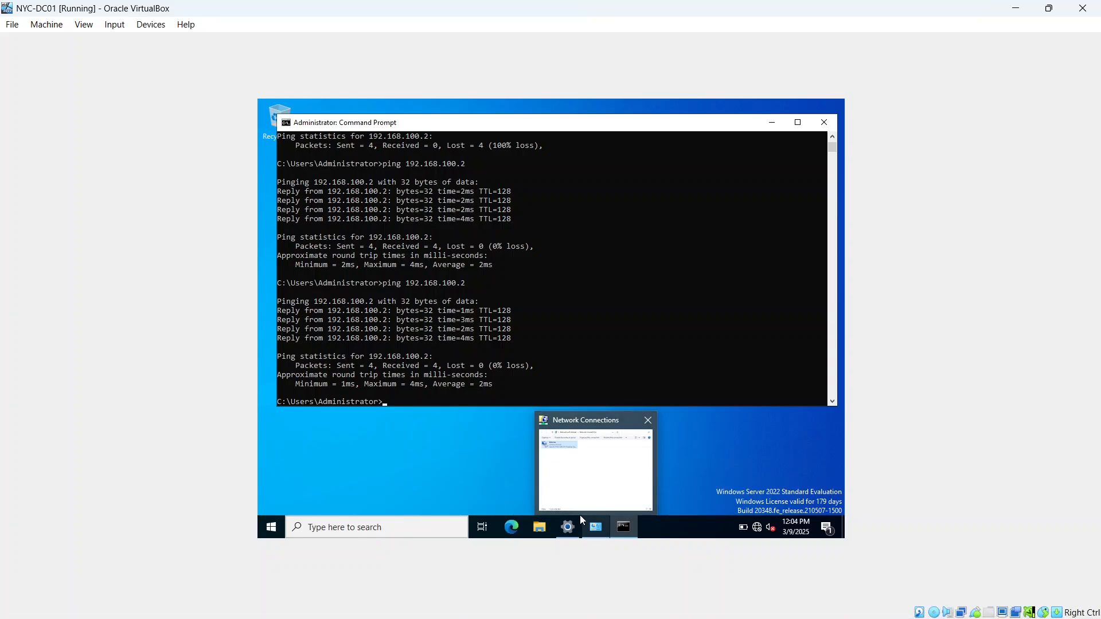
left_click(403, 533)
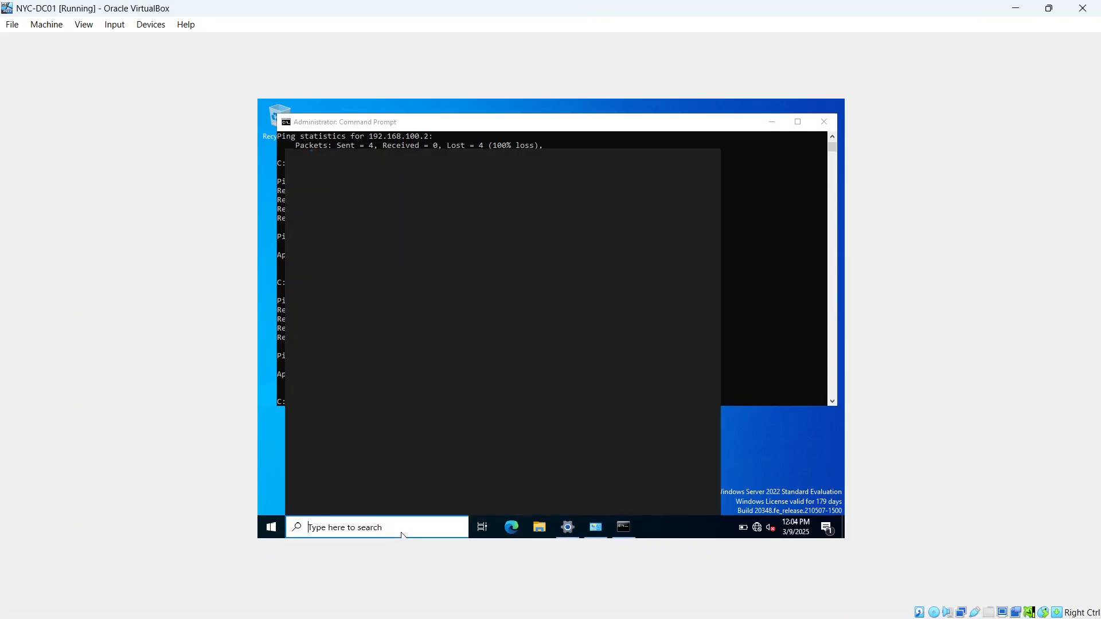
type("ser")
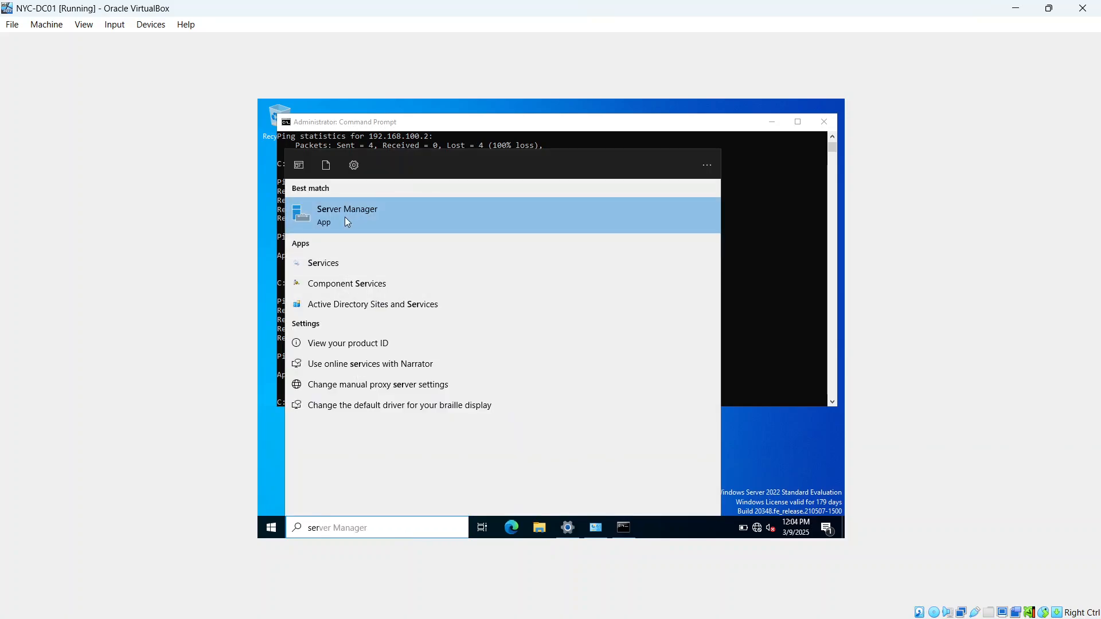
left_click(346, 218)
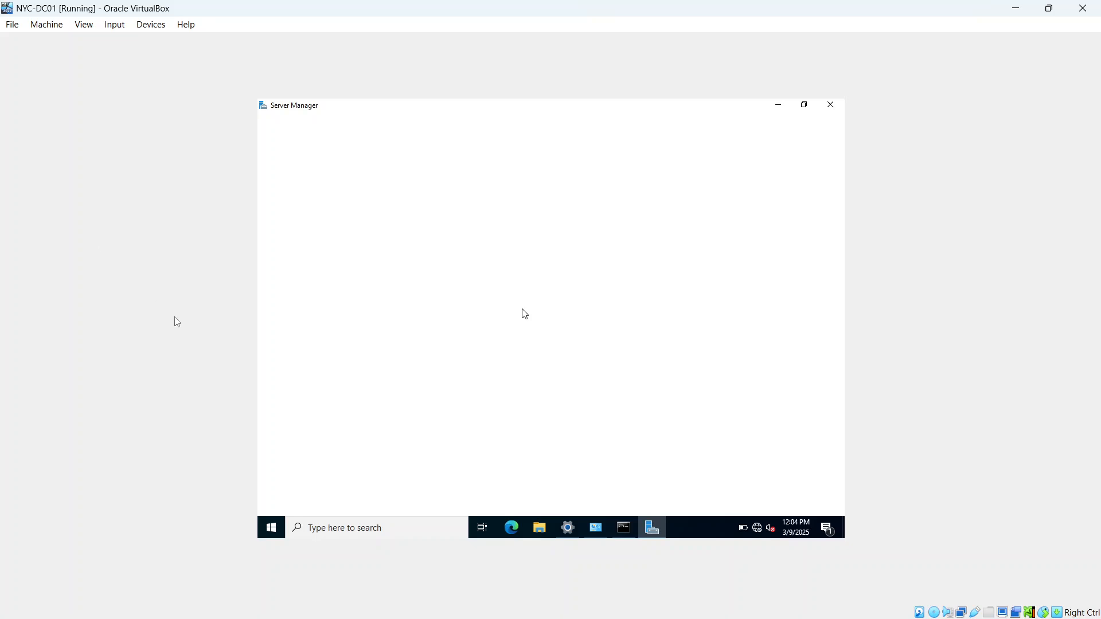
mouse_move(482, 618)
left_click(311, 527)
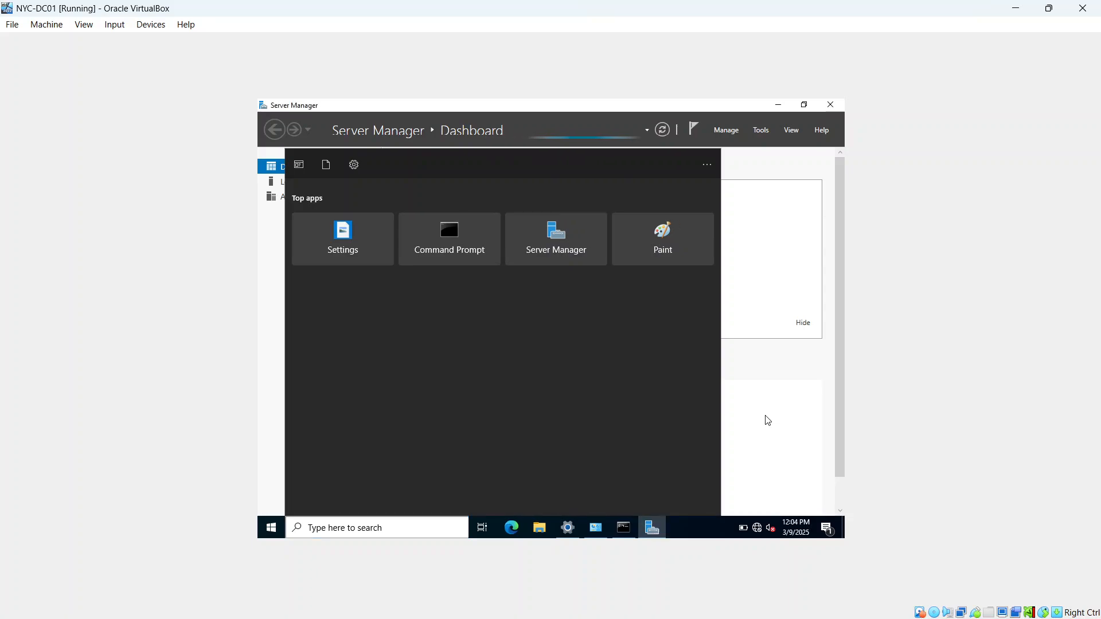
left_click(735, 415)
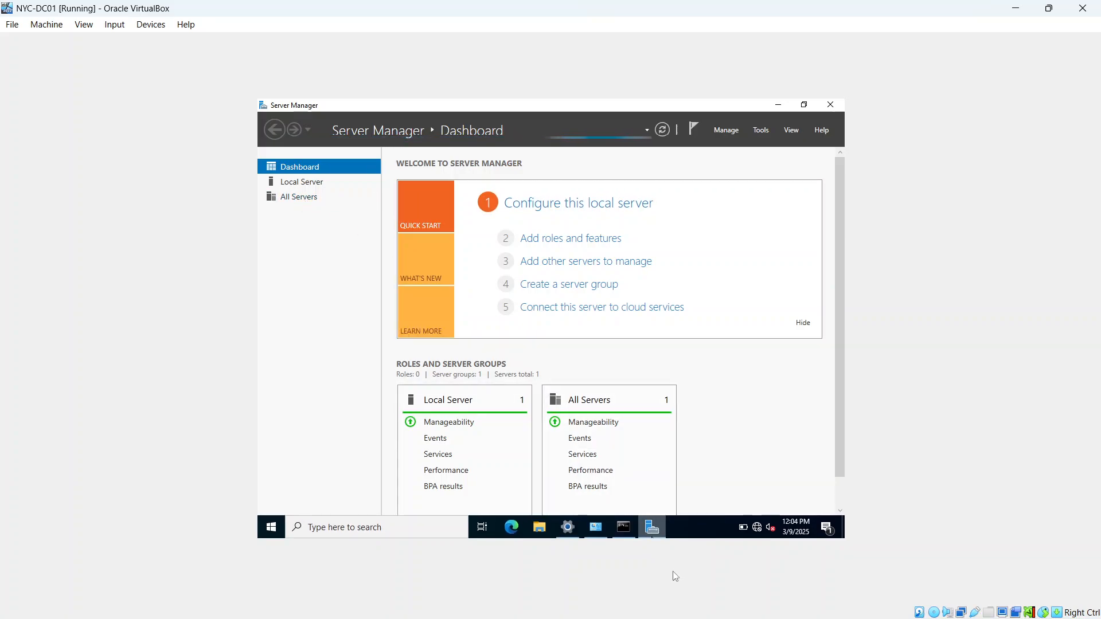
Step: Switch to the client virtual machine, dismiss the news feed, and open the Access work or school settings by searching for "domain"
mouse_move(807, 611)
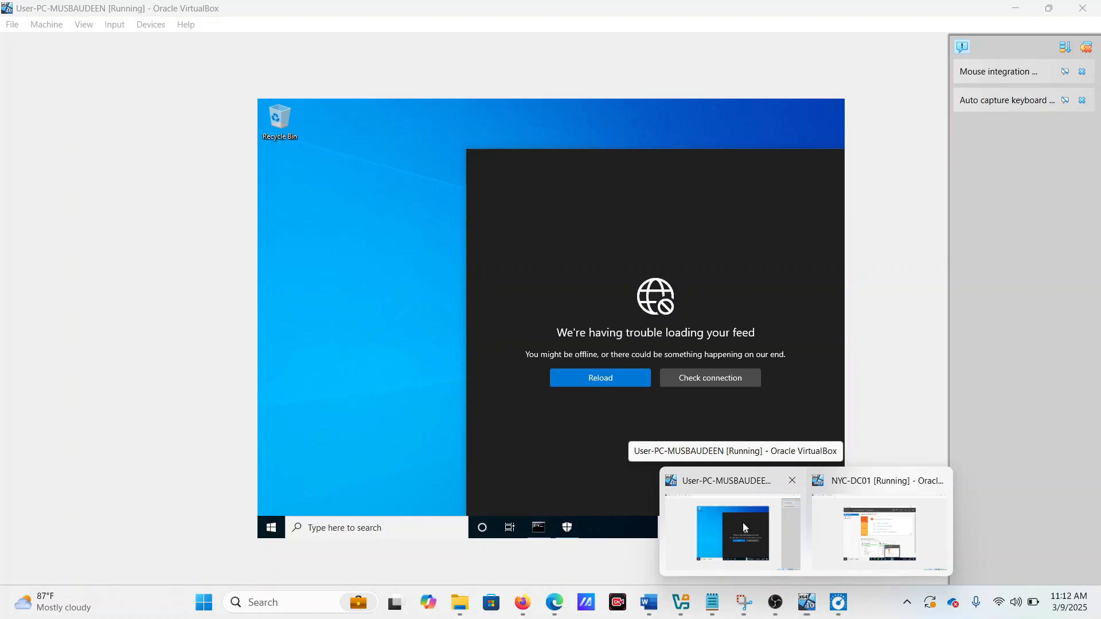
left_click(742, 522)
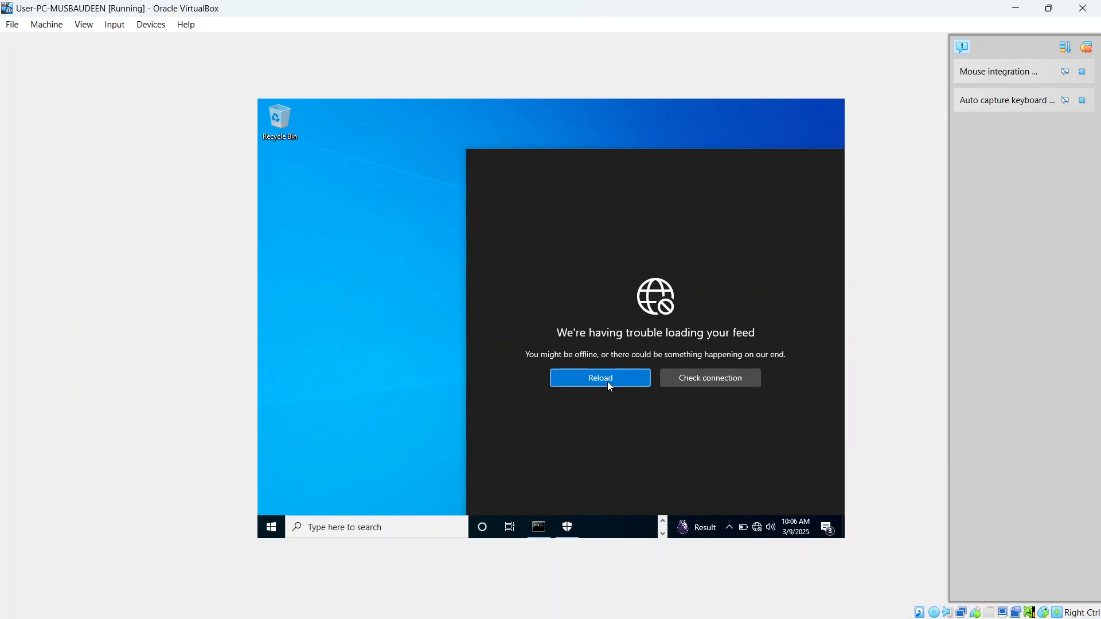
left_click(338, 379)
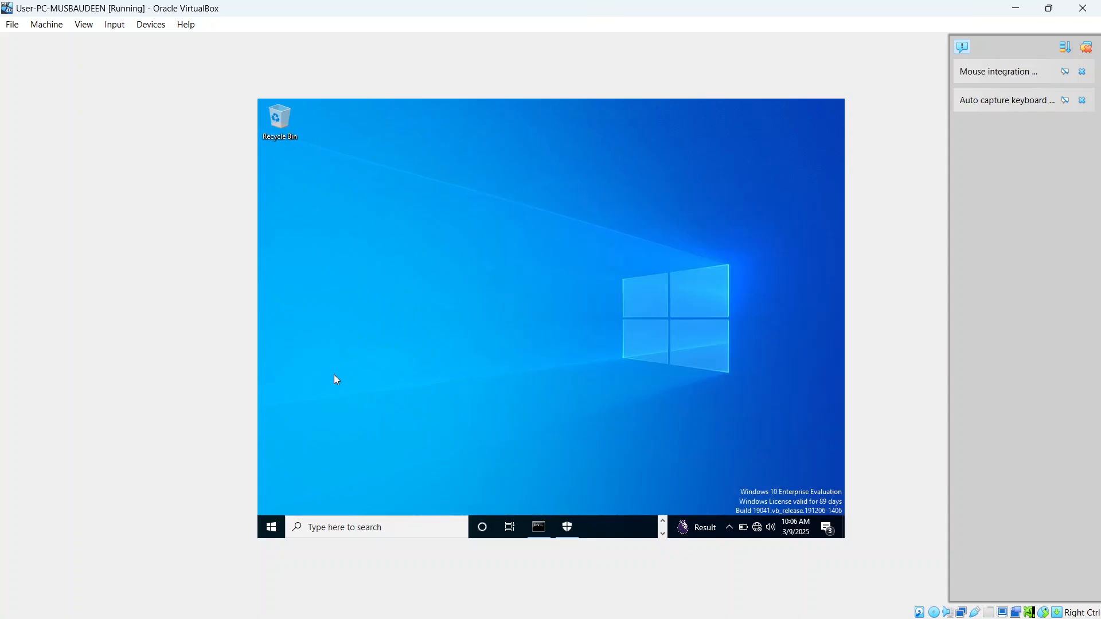
left_click(363, 524)
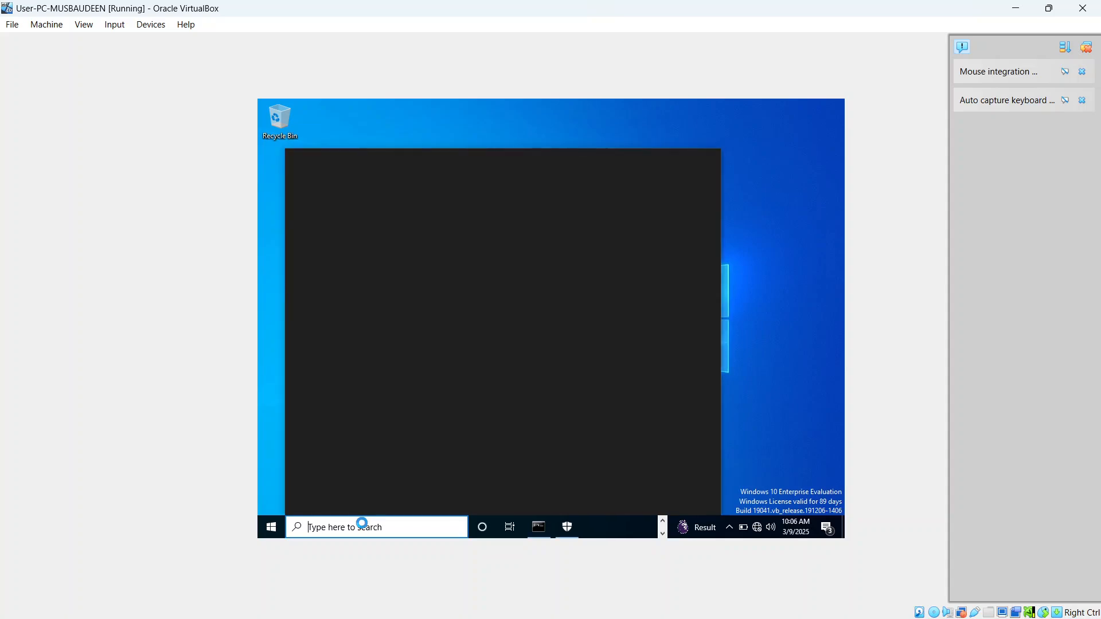
type("domain")
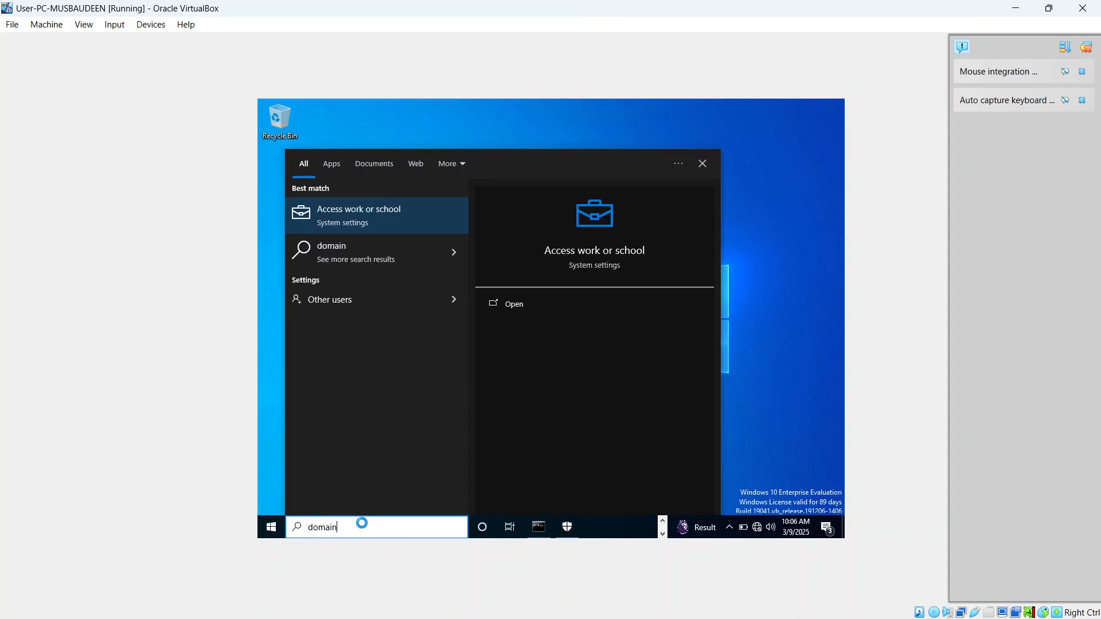
left_click(367, 215)
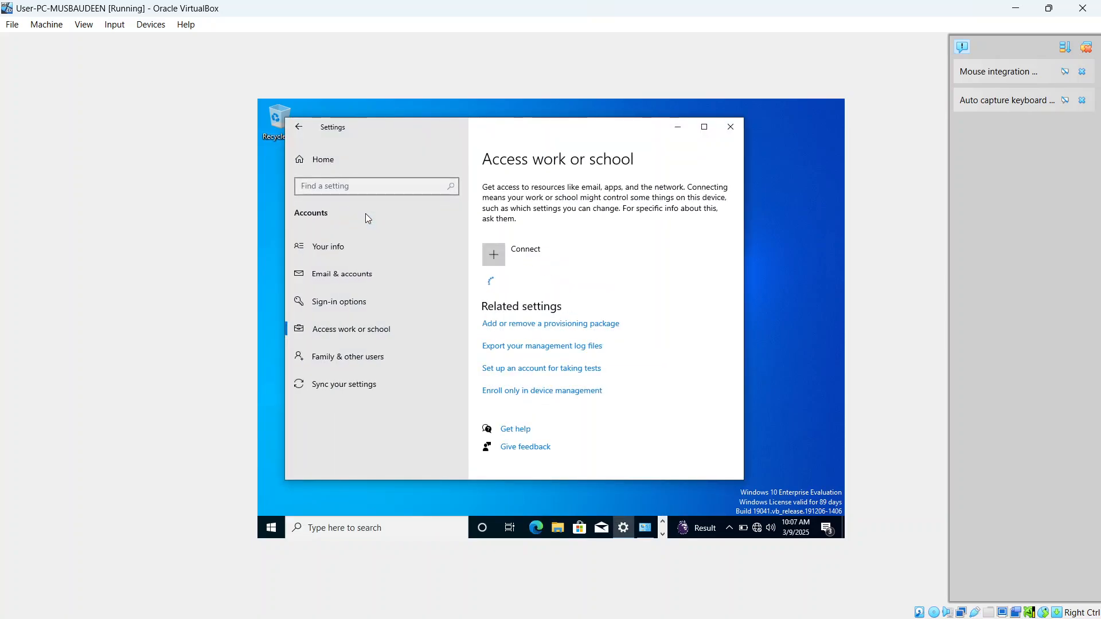
mouse_move(807, 602)
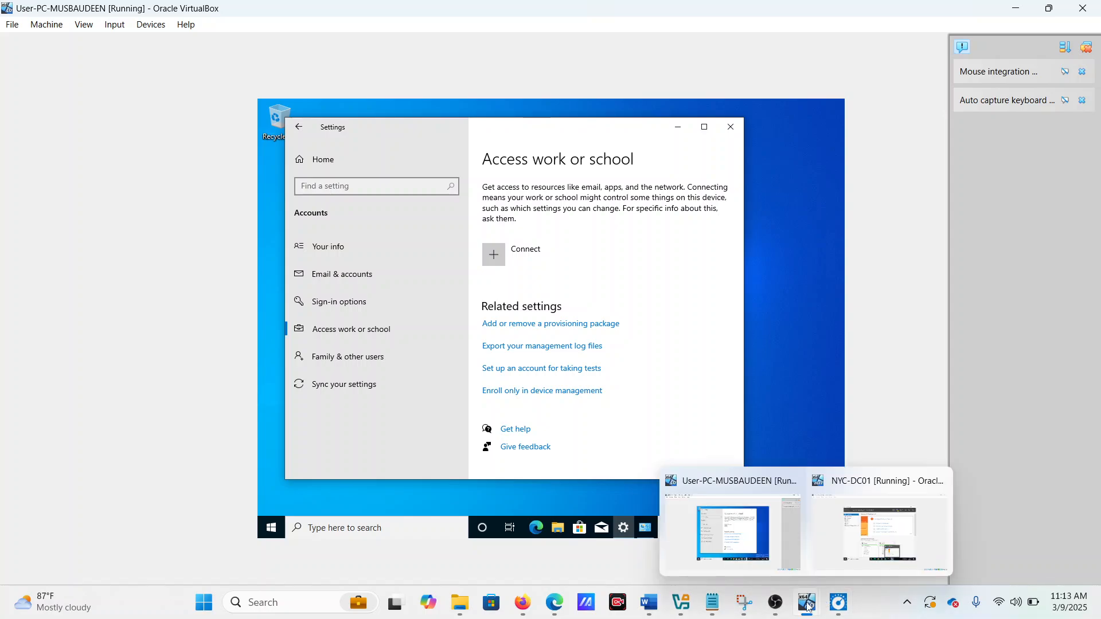
Step: Switch to NYC-DC01 and examine the AD DS, DNS and All Servers pages in Server Manager for the domain name
left_click(881, 548)
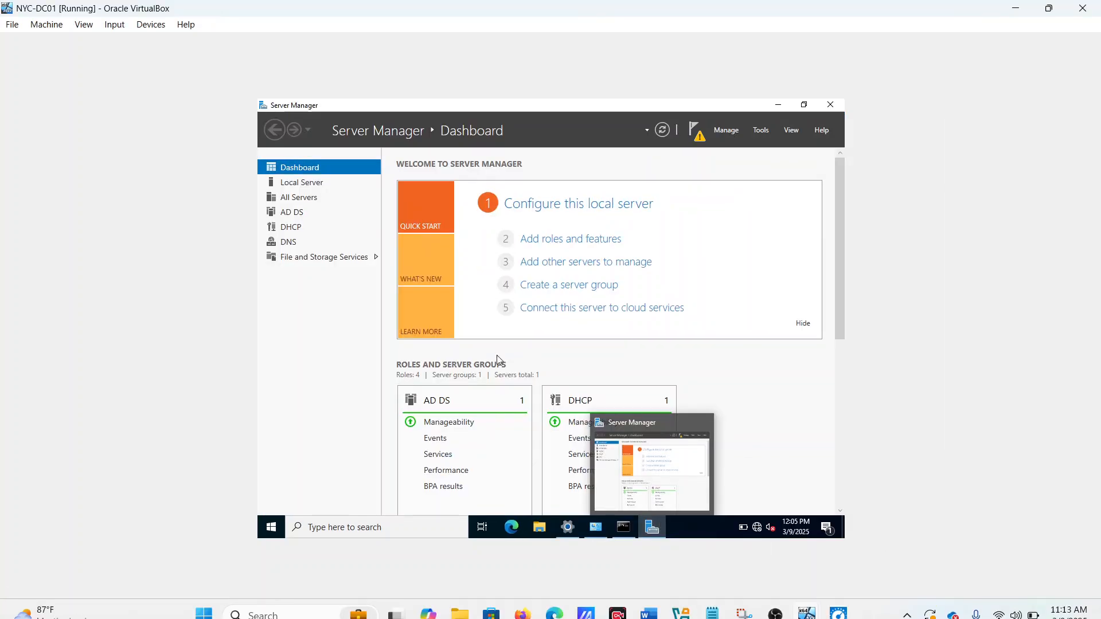
left_click(294, 213)
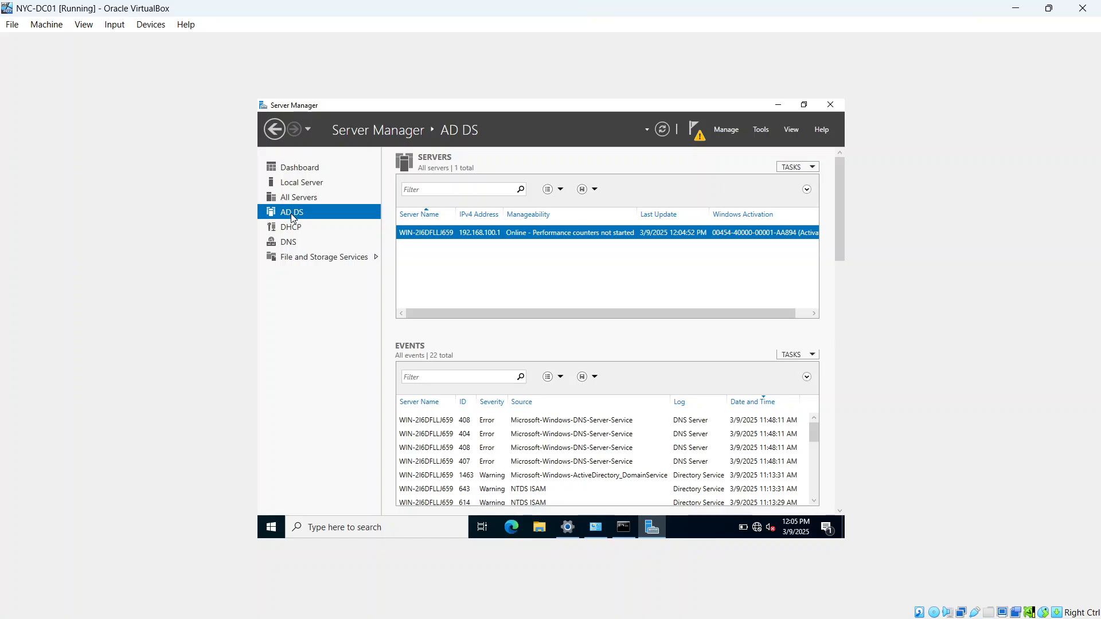
left_click(298, 168)
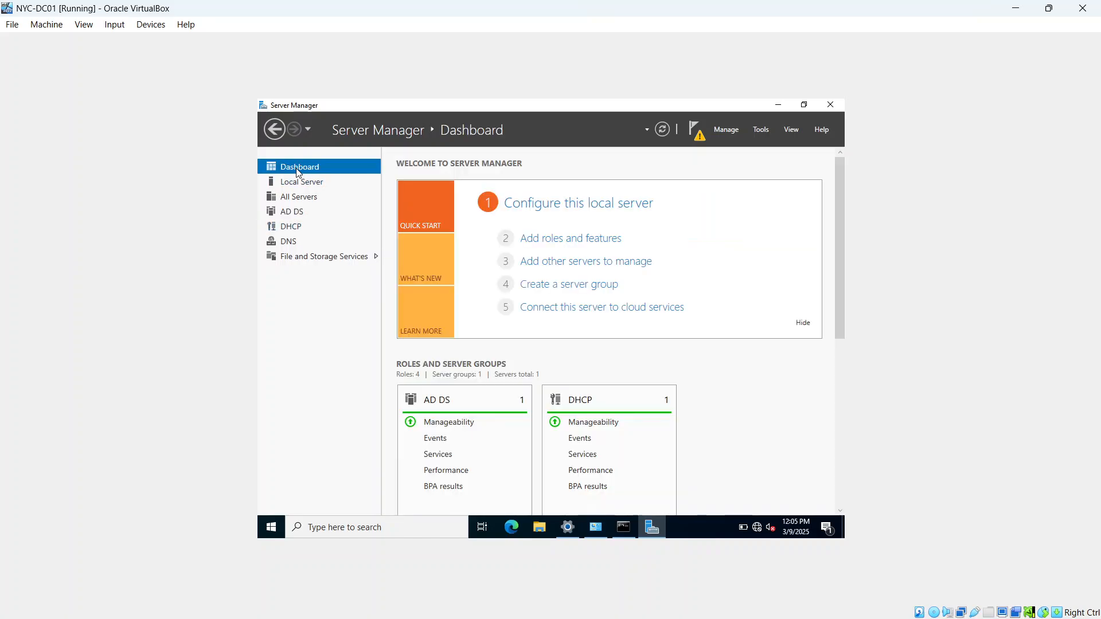
left_click(286, 246)
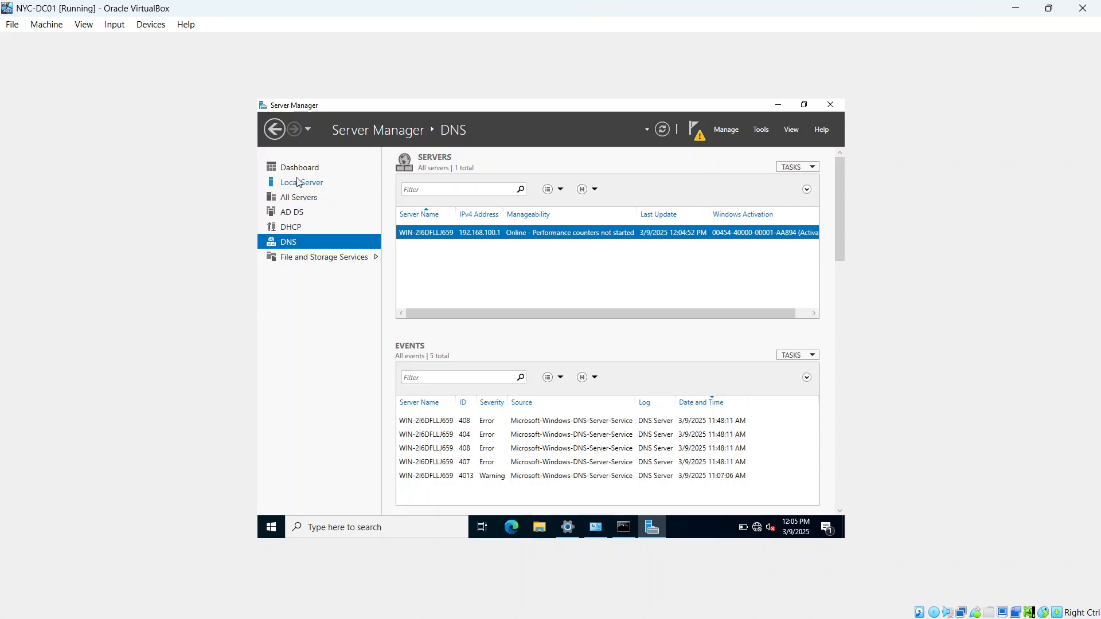
left_click(299, 168)
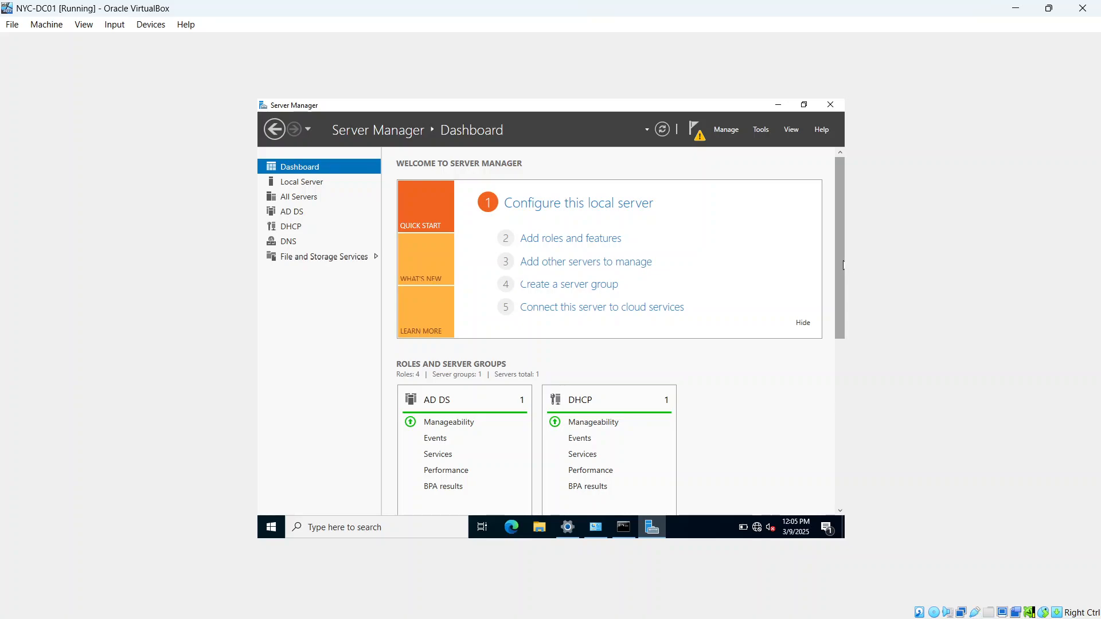
left_click_drag(842, 262, 818, 239)
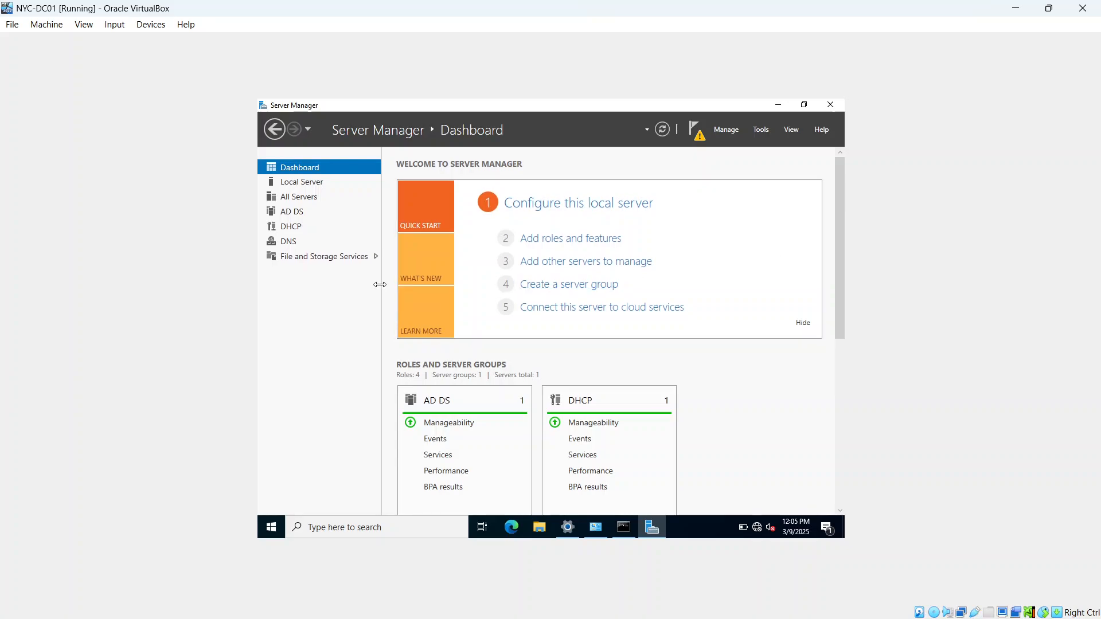
left_click(296, 203)
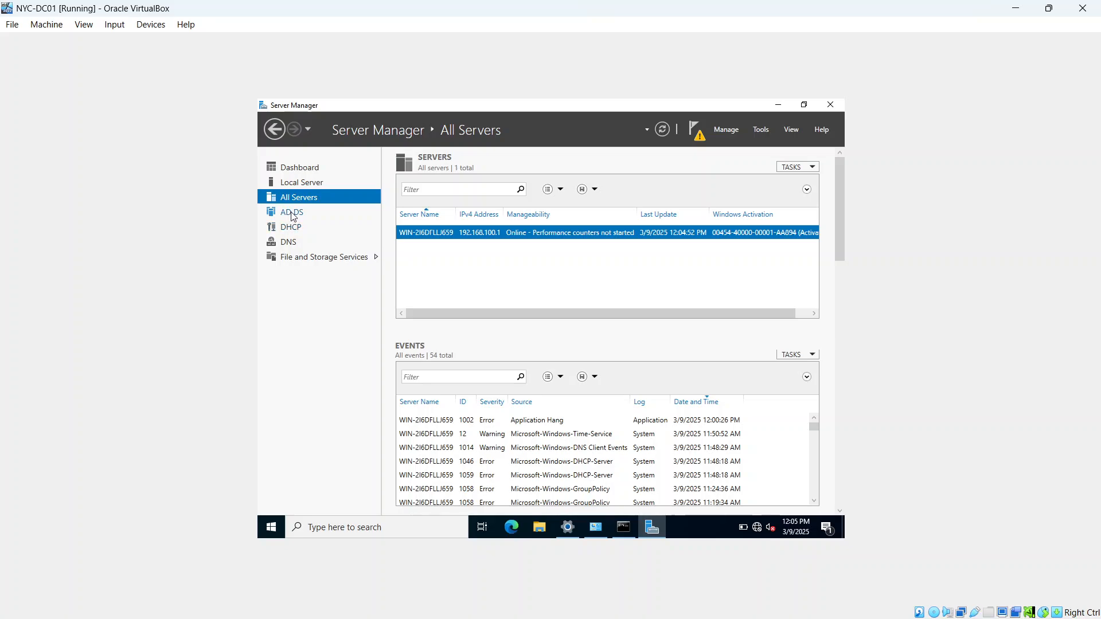
left_click(292, 213)
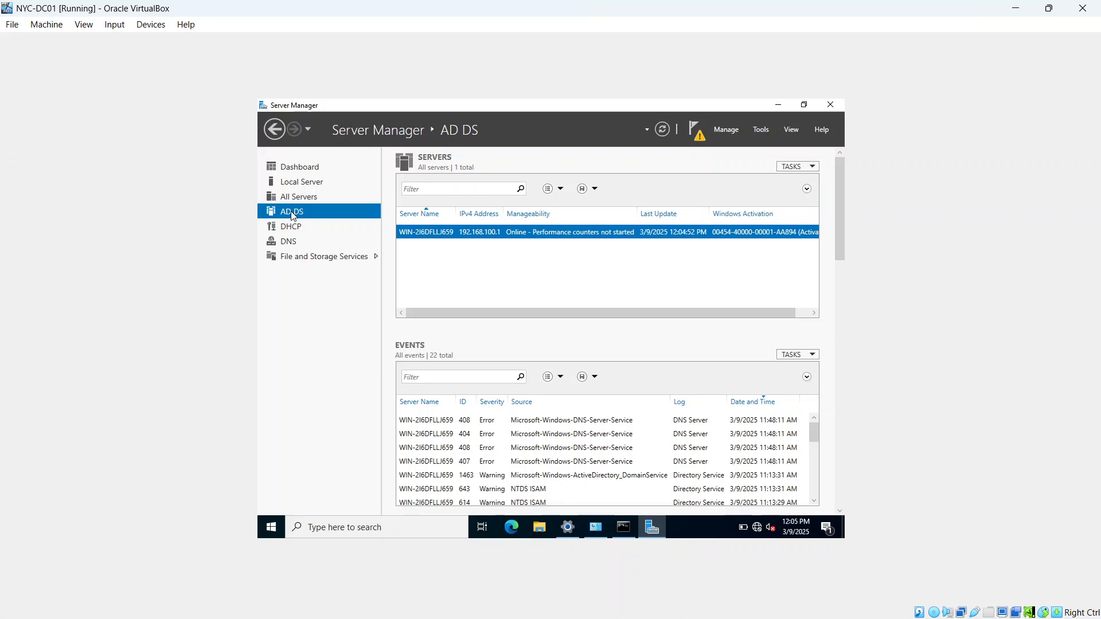
left_click(297, 167)
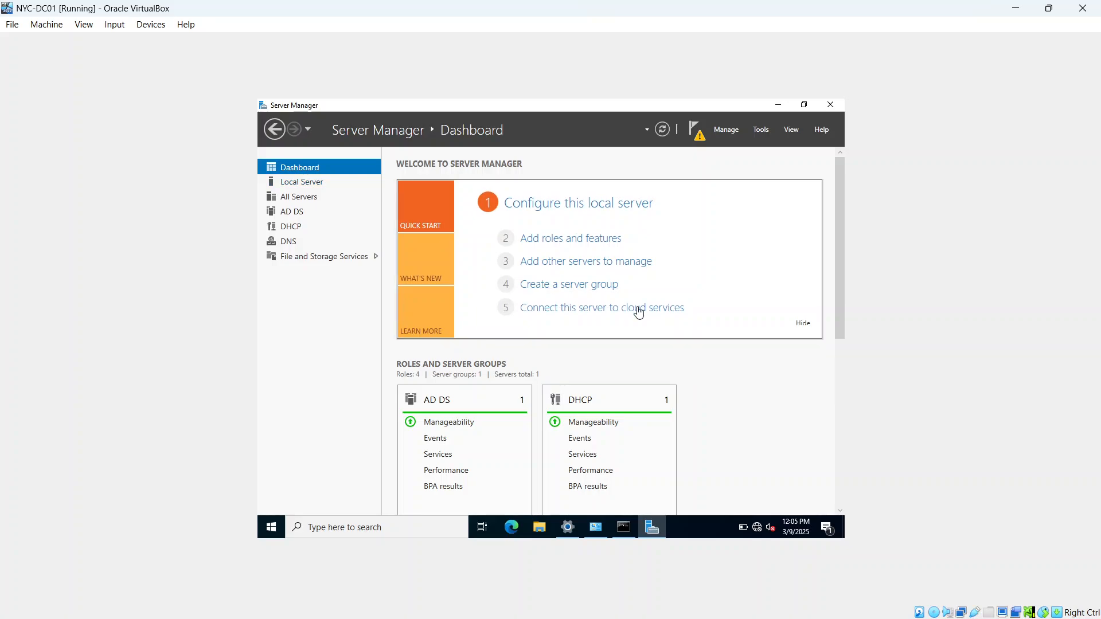
Step: Hide the dashboard's welcome tile and look through the DNS and File and Storage Services pages
left_click(803, 323)
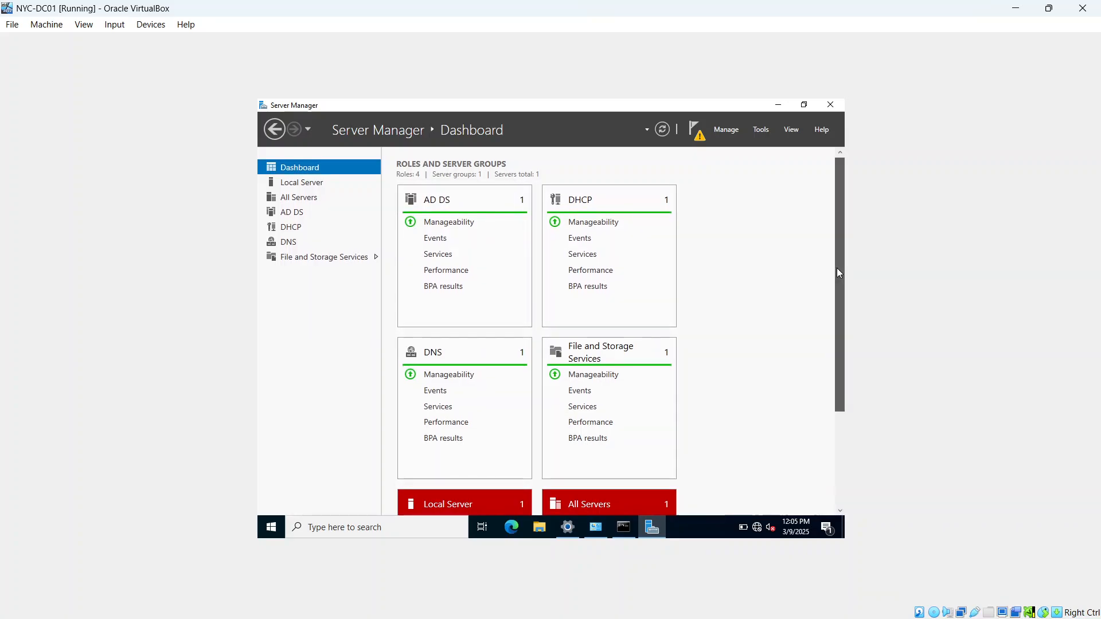
mouse_move(837, 273)
left_mouse_down()
mouse_move(837, 373)
mouse_move(838, 270)
left_mouse_up()
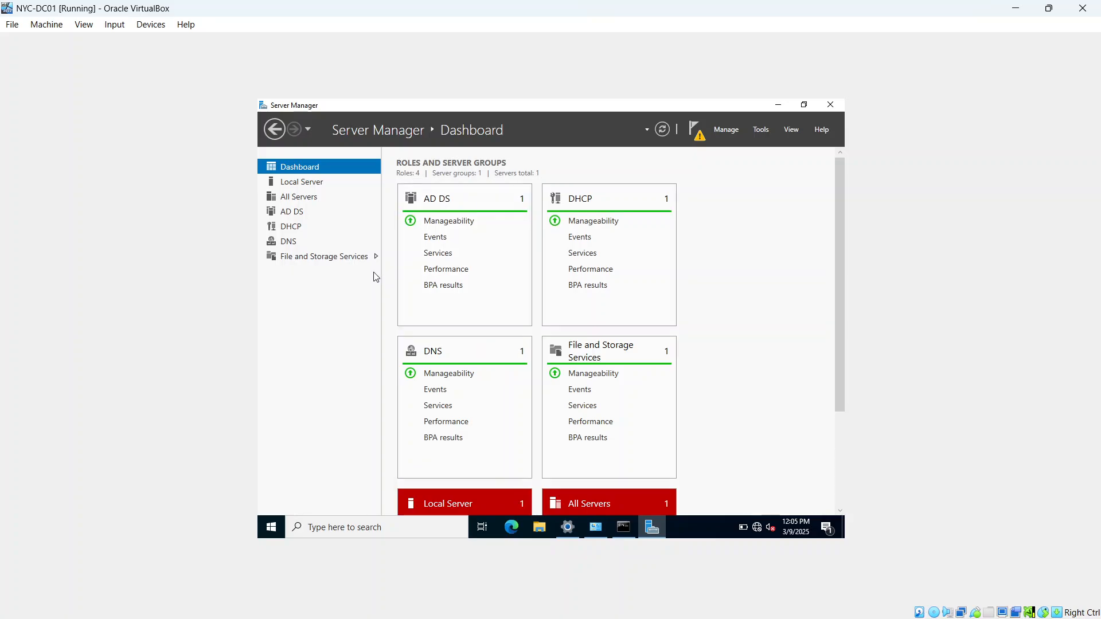
left_click(287, 246)
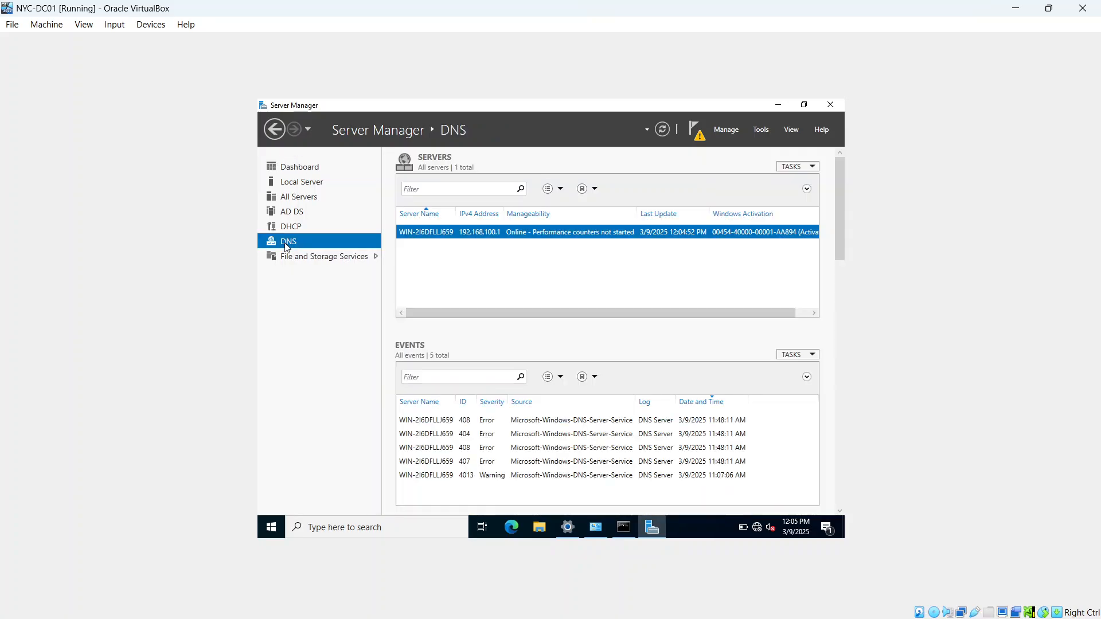
left_click(310, 257)
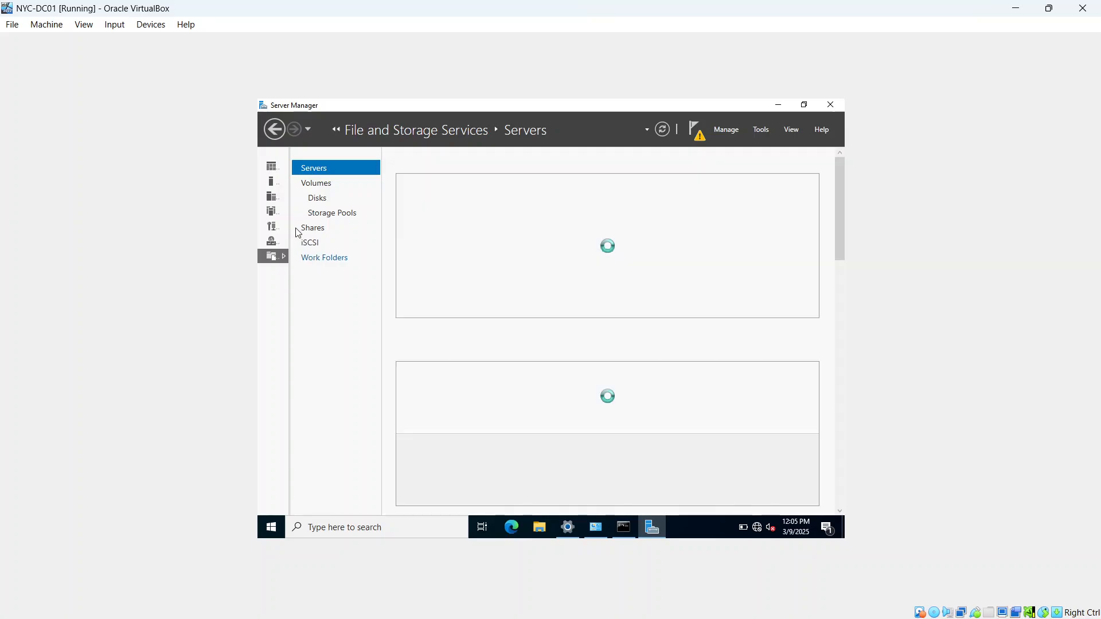
left_click(308, 243)
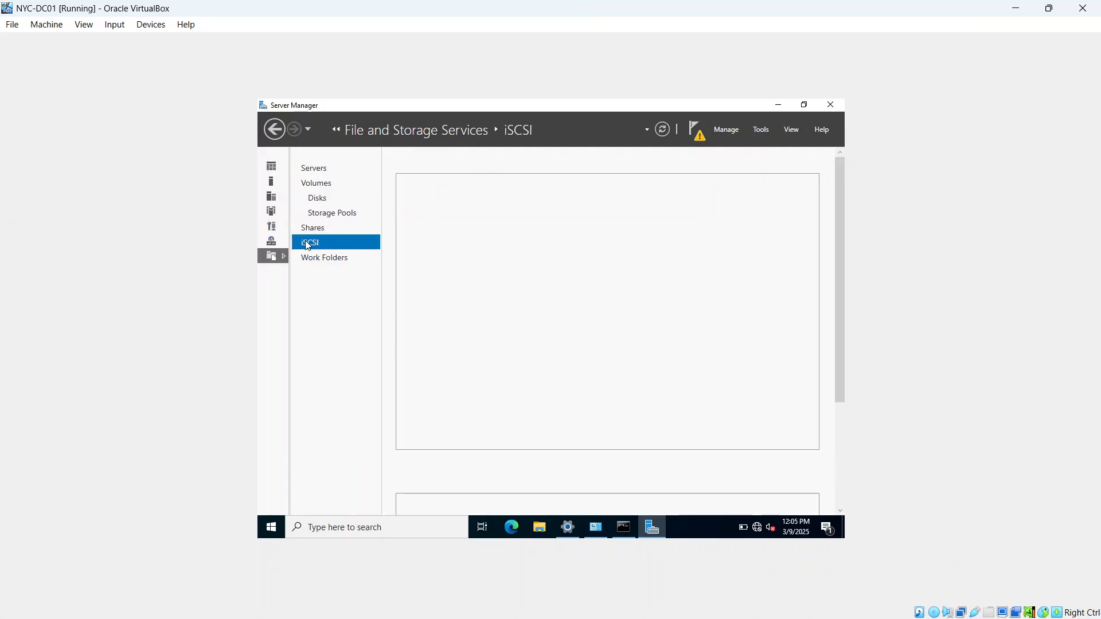
left_click(272, 167)
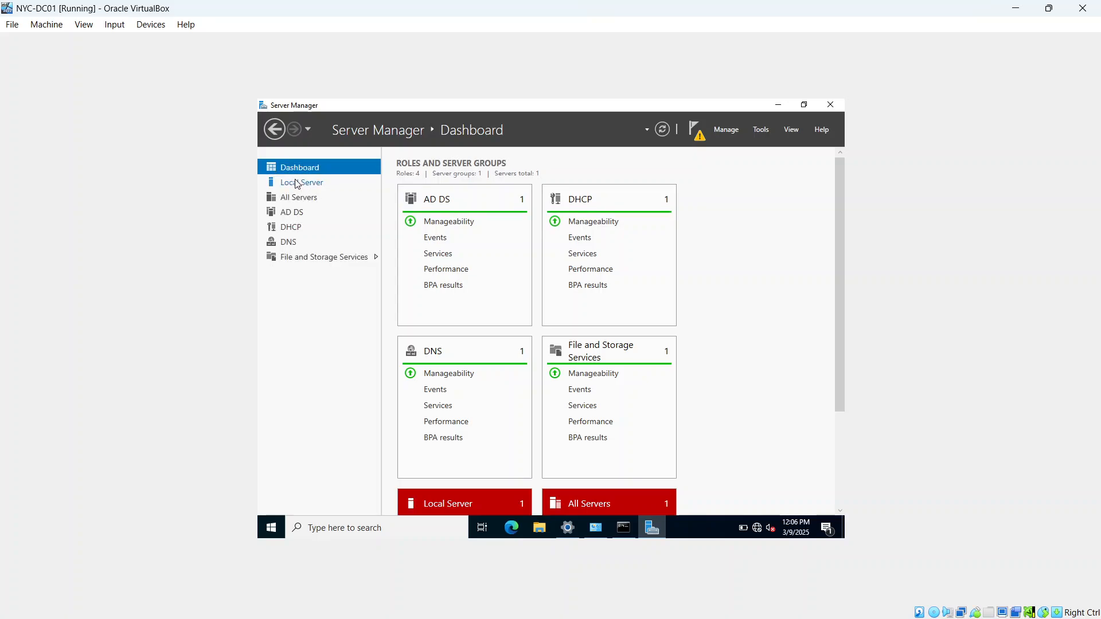
Step: Examine the Local Server properties for the computer name and domain
left_click(298, 185)
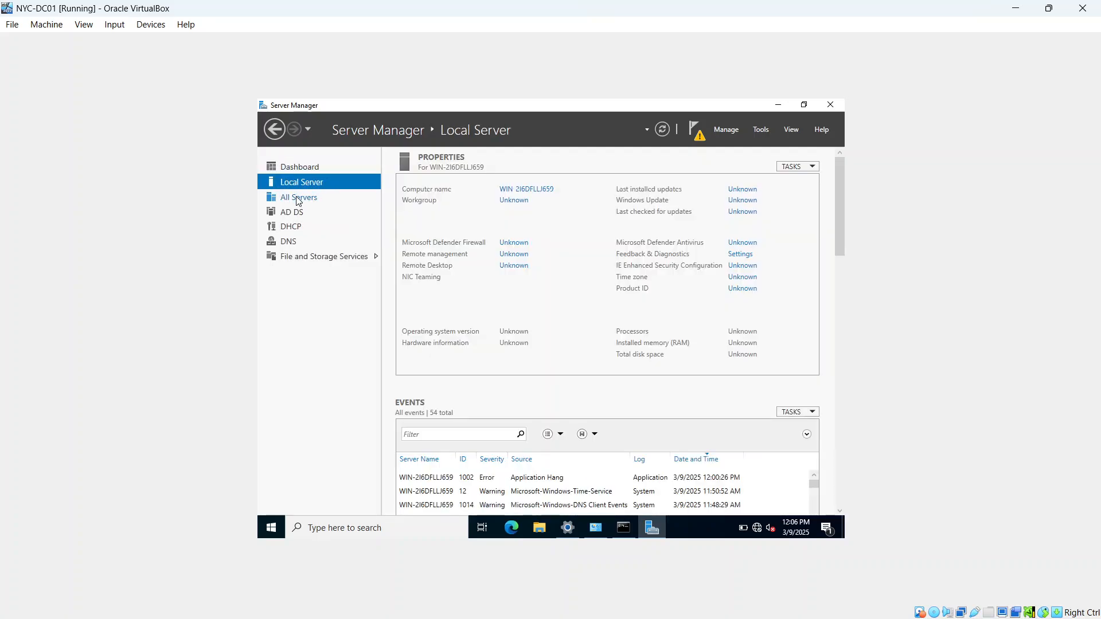
left_click(299, 198)
left_click(300, 184)
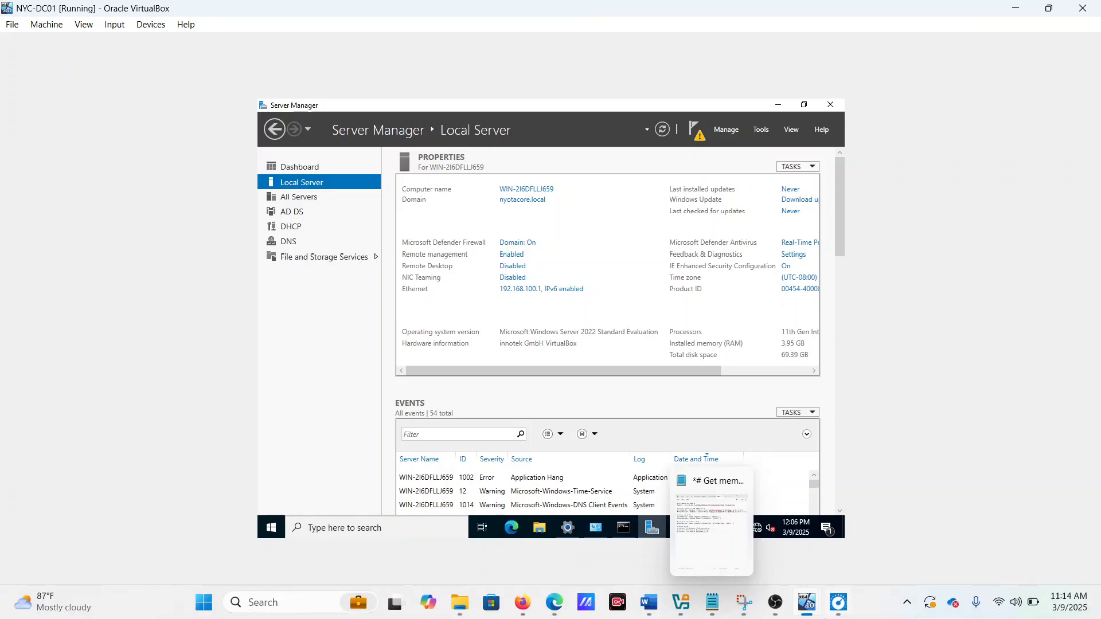
Step: Switch to the client virtual machine, start a work or school connection, and choose to join a local Active Directory domain
mouse_move(834, 602)
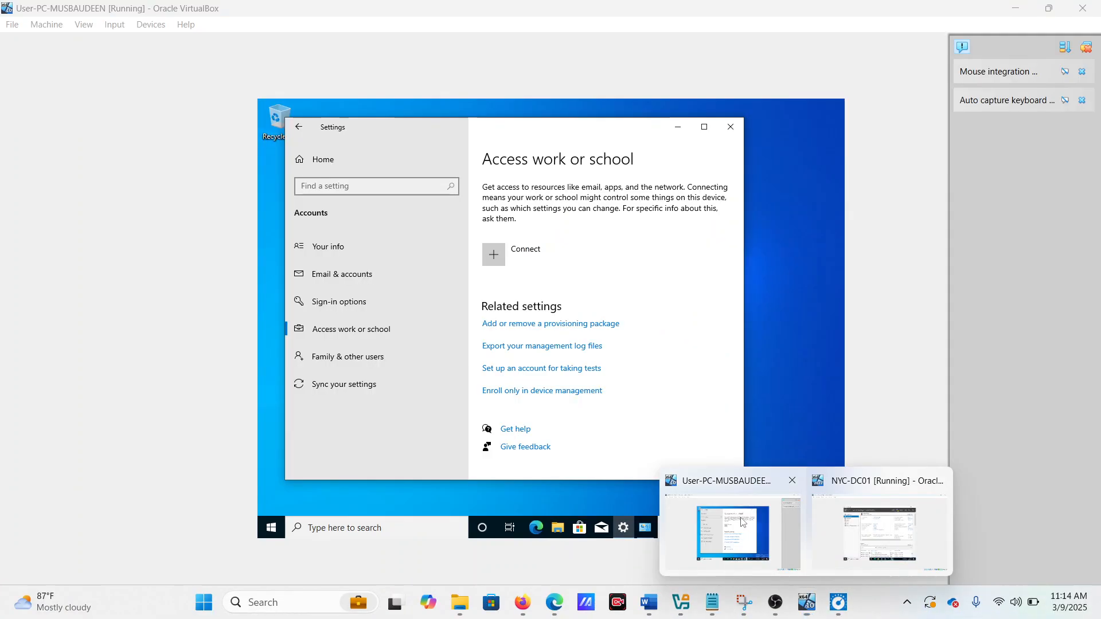
left_click(742, 522)
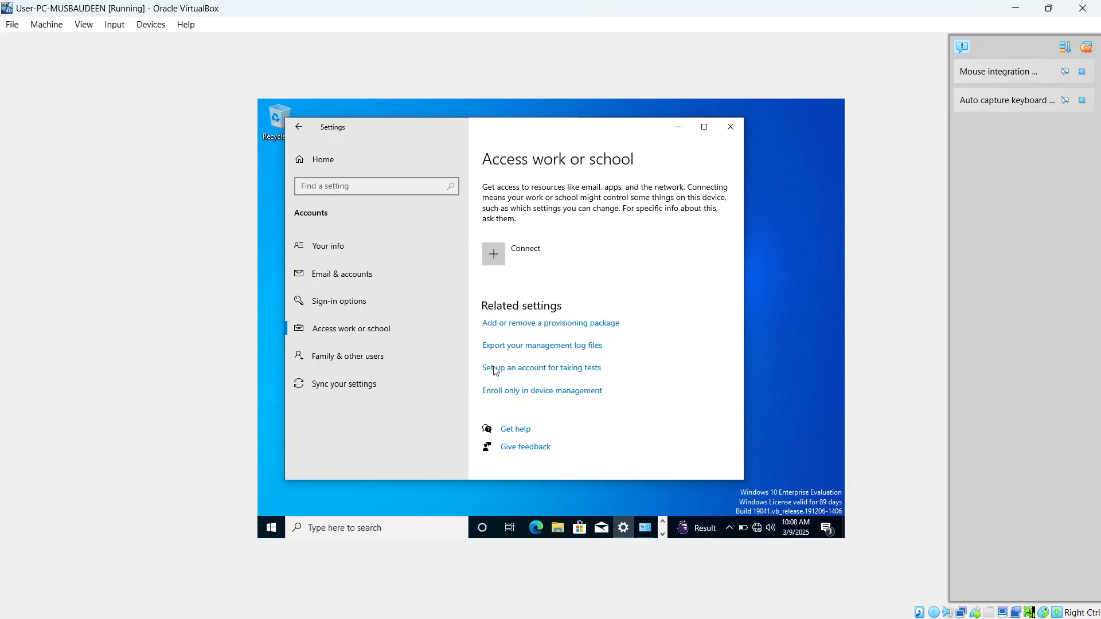
left_click(496, 254)
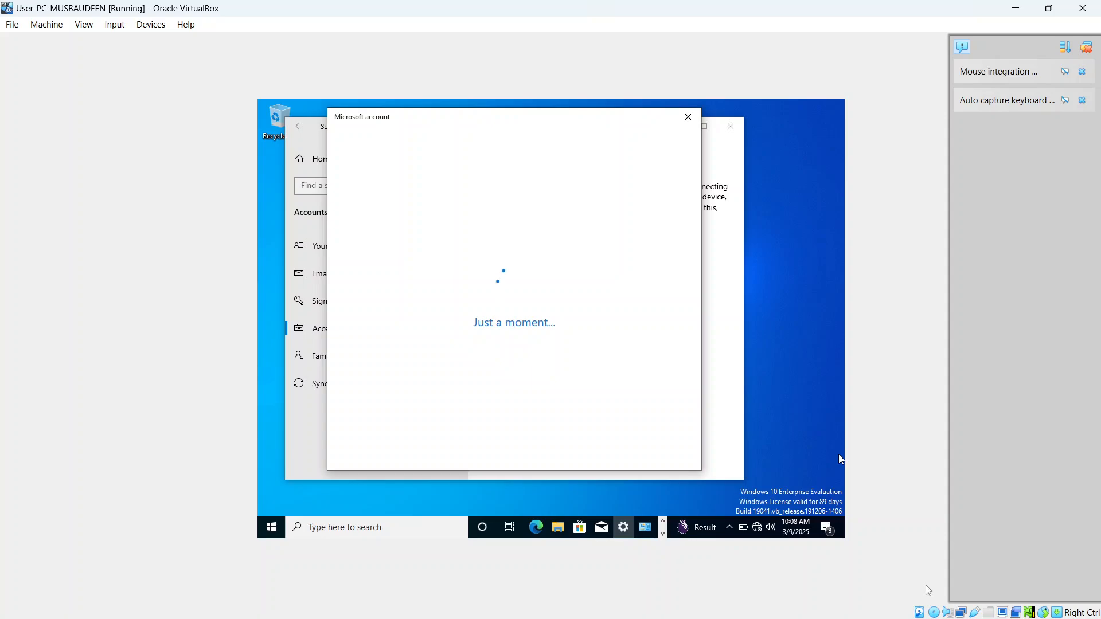
mouse_move(776, 602)
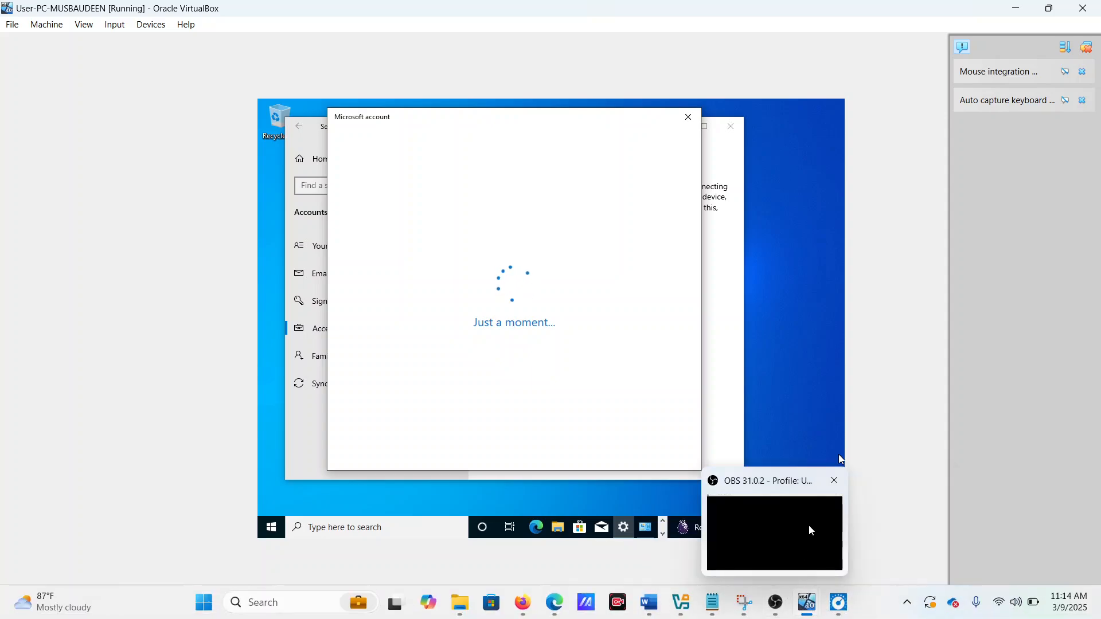
mouse_move(809, 524)
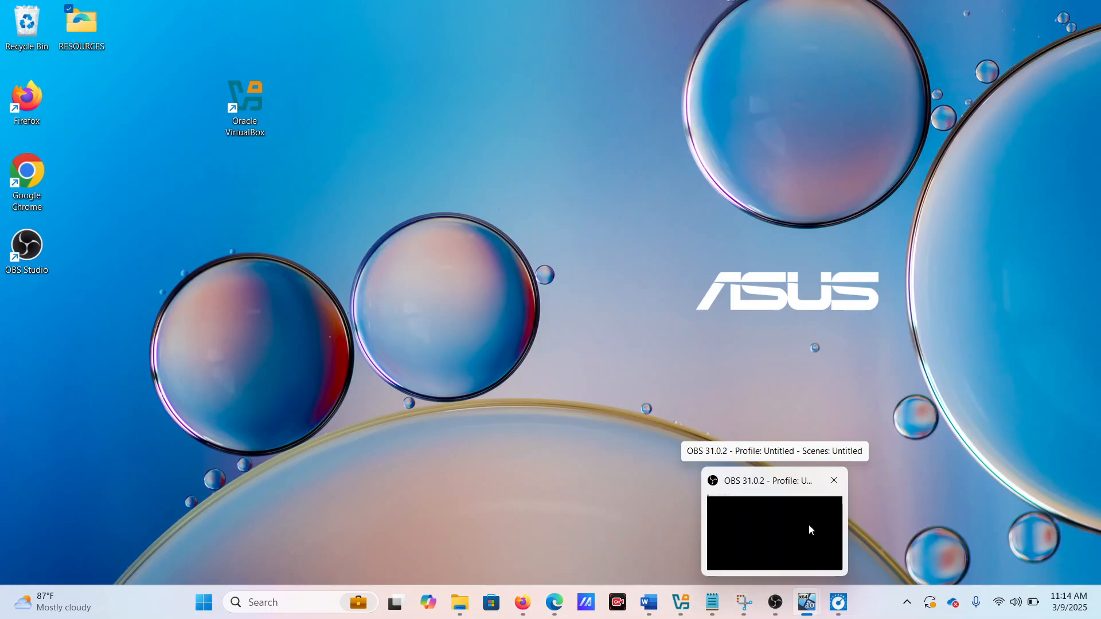
left_click(818, 524)
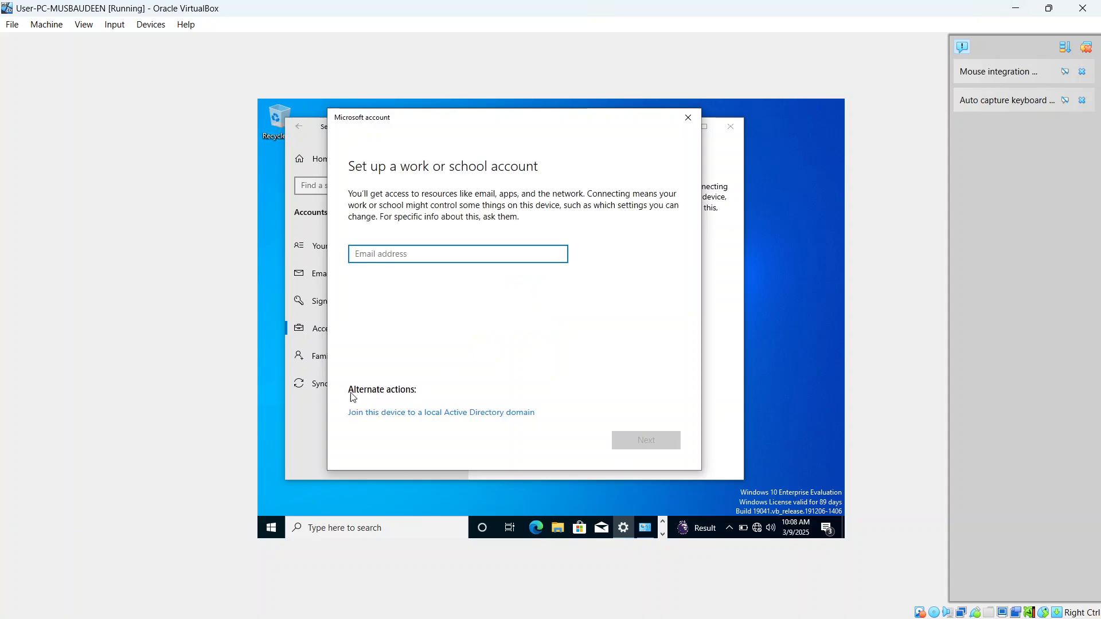
left_click(412, 412)
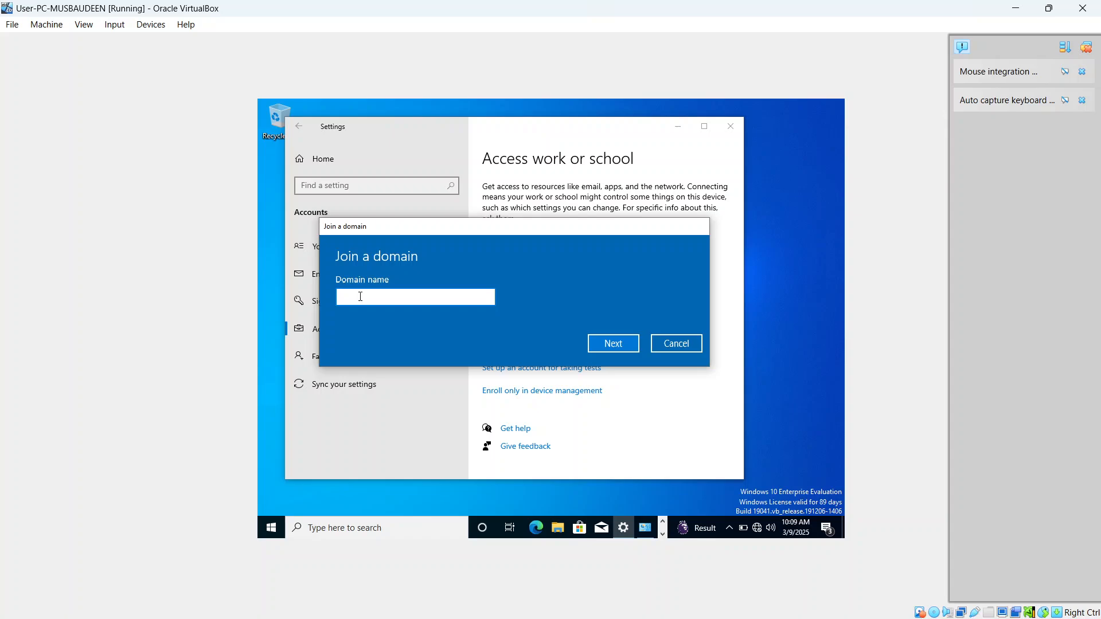
Step: Submit nyotacore as the domain name, and correct it to nyotacore.local and resubmit it
type("n")
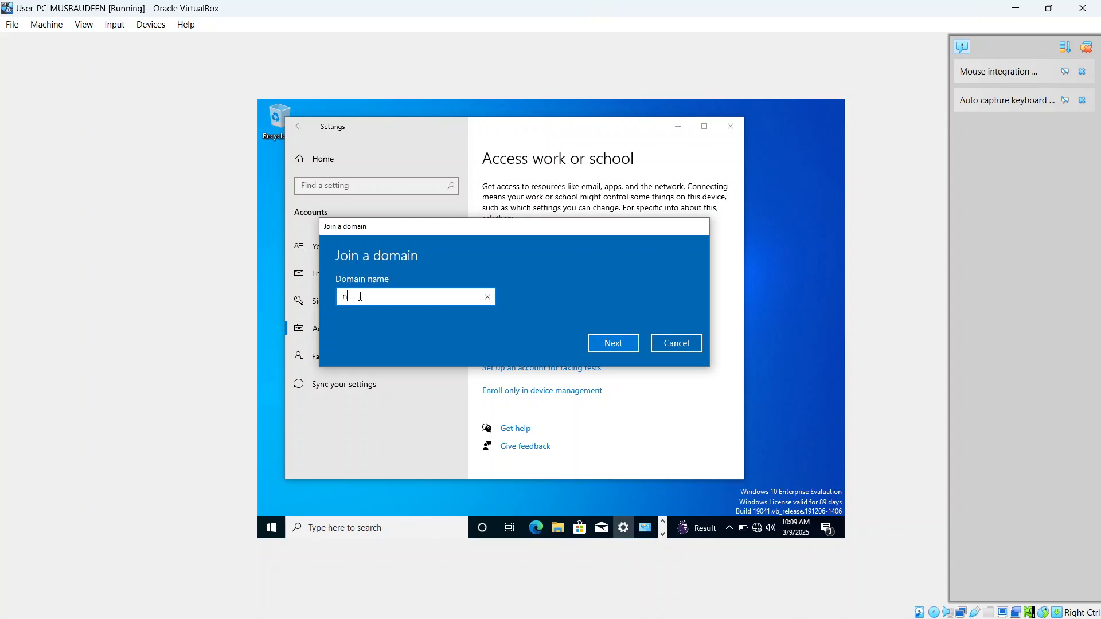
type("yotacore")
left_click(615, 343)
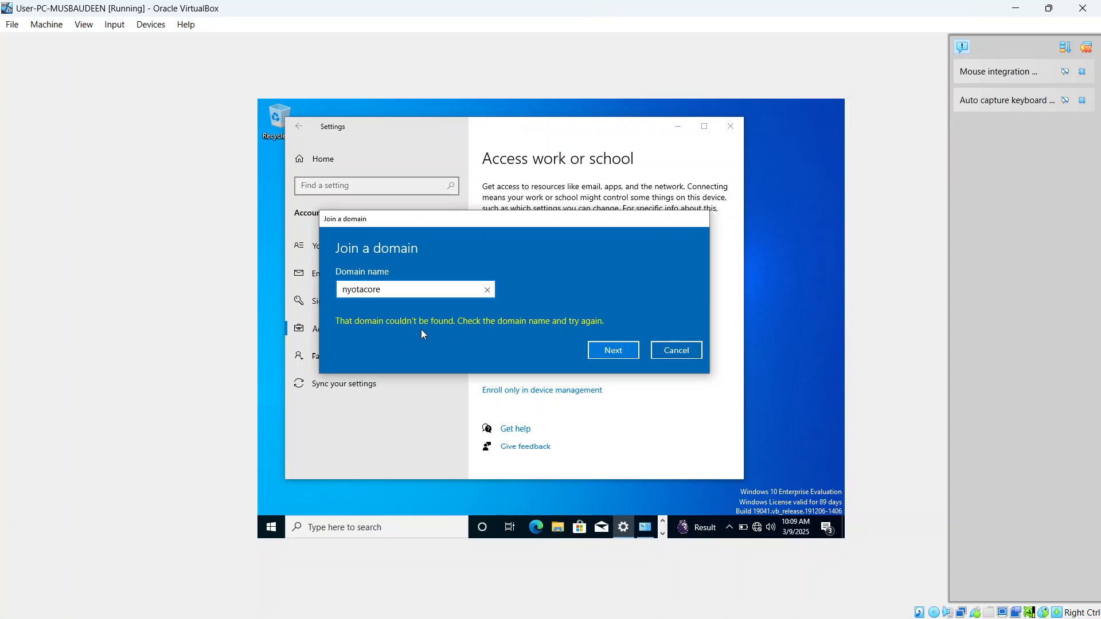
type(".local")
left_click(618, 345)
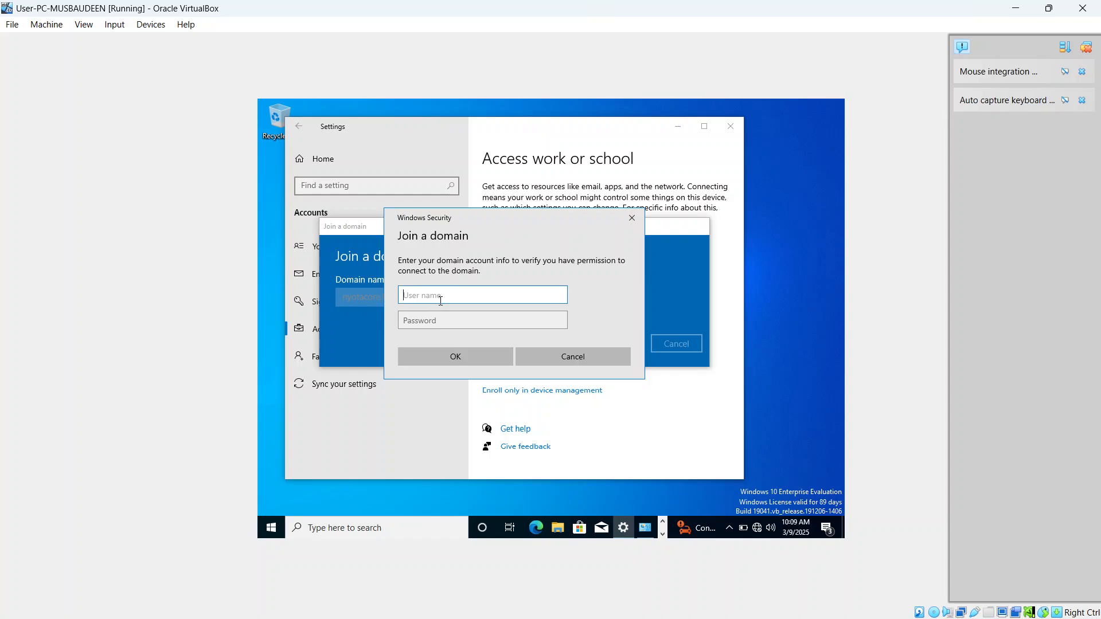
Step: Authorize the domain join with the Administrator user name and the domain account password
type("Administrator")
left_click(414, 325)
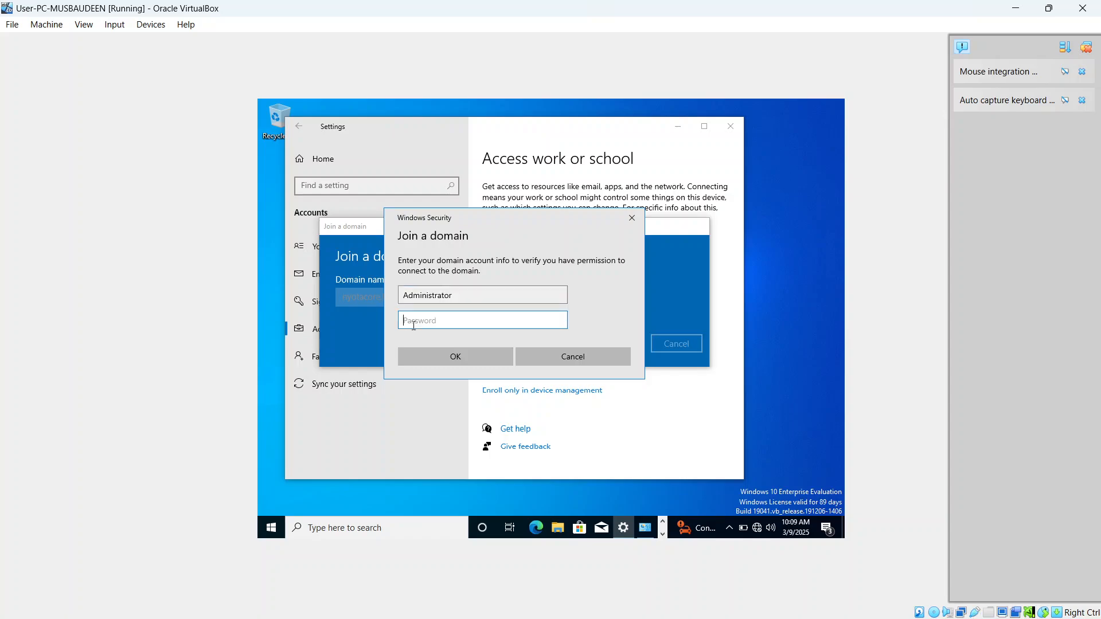
type("••••")
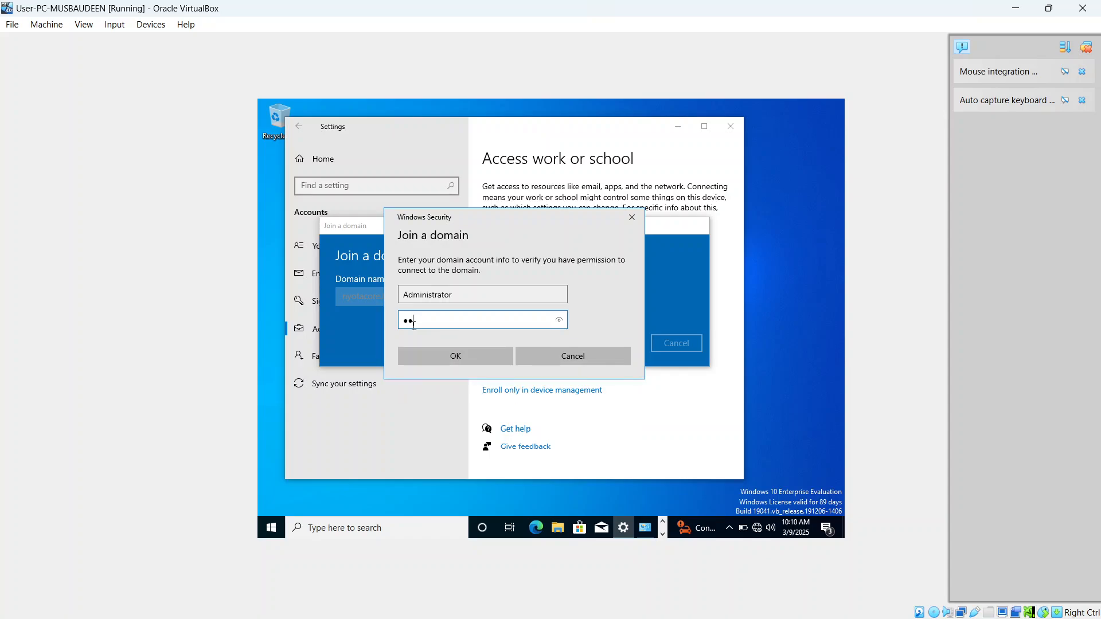
type("••••••••")
left_click(452, 356)
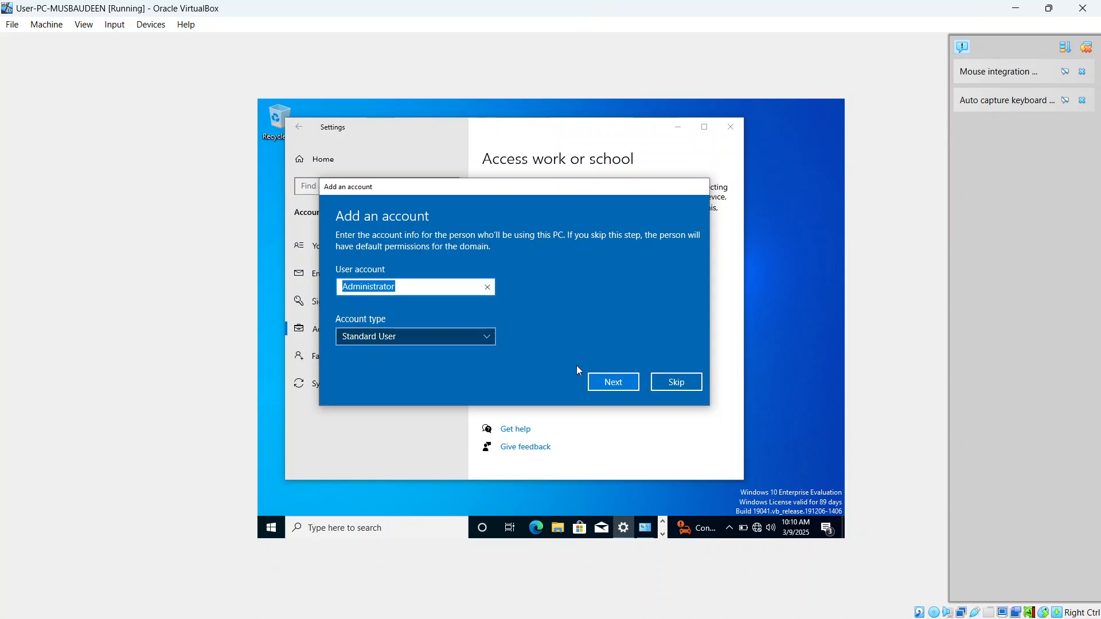
Step: Add the Administrator account as a Standard User and restart the client PC immediately
left_click(609, 383)
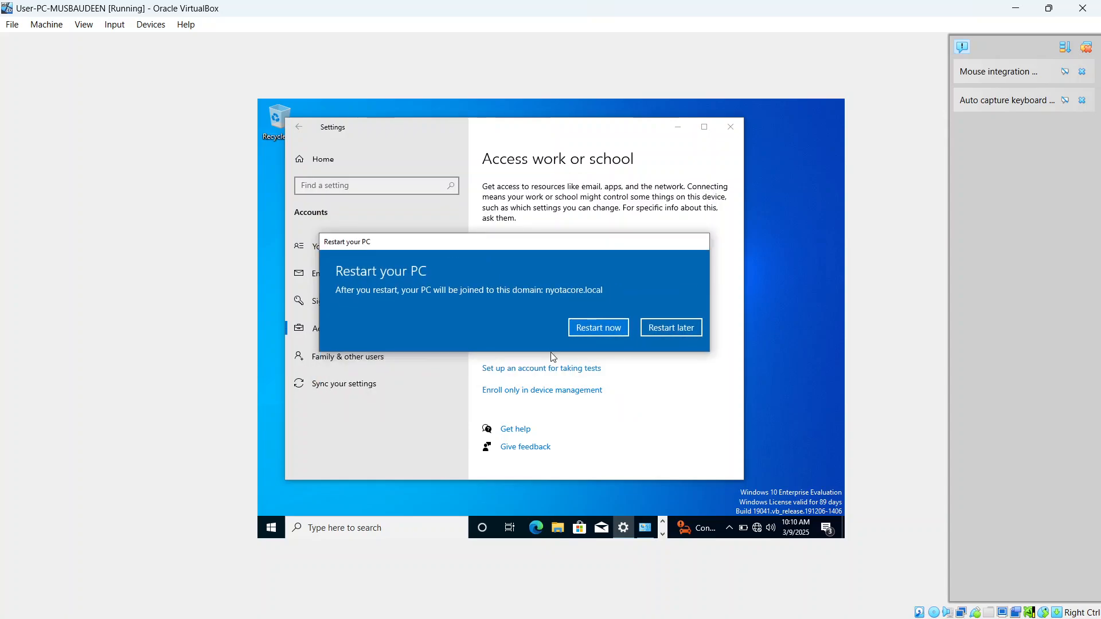
left_click(589, 333)
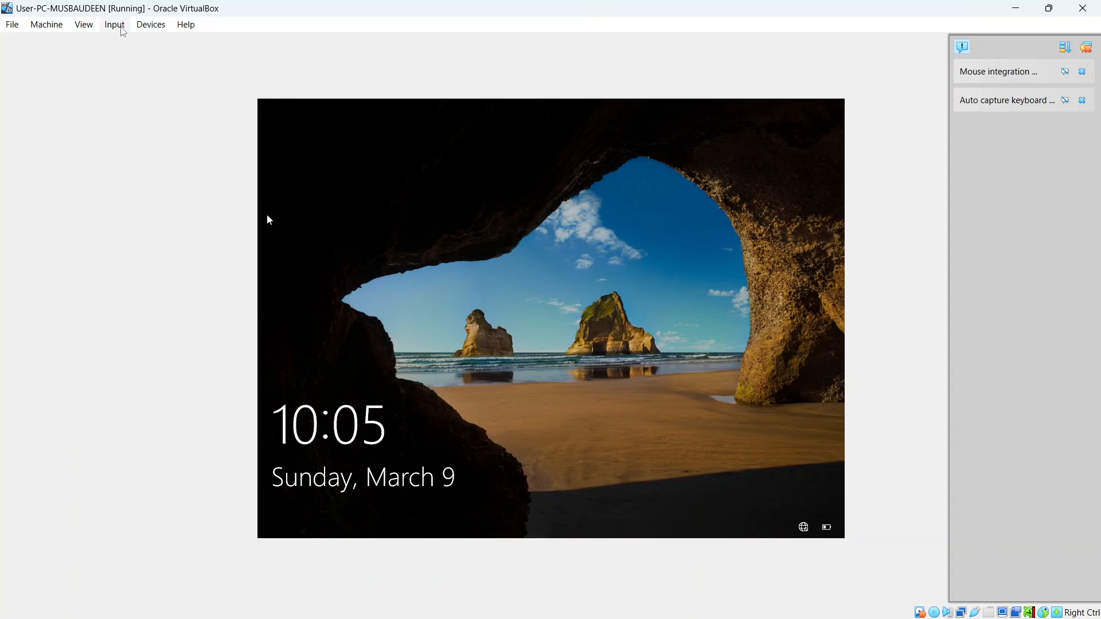
Step: Send Ctrl-Alt-Del to the restarted client virtual machine and choose to sign in as another user on the NYOTACORE domain
left_click(121, 28)
mouse_move(148, 41)
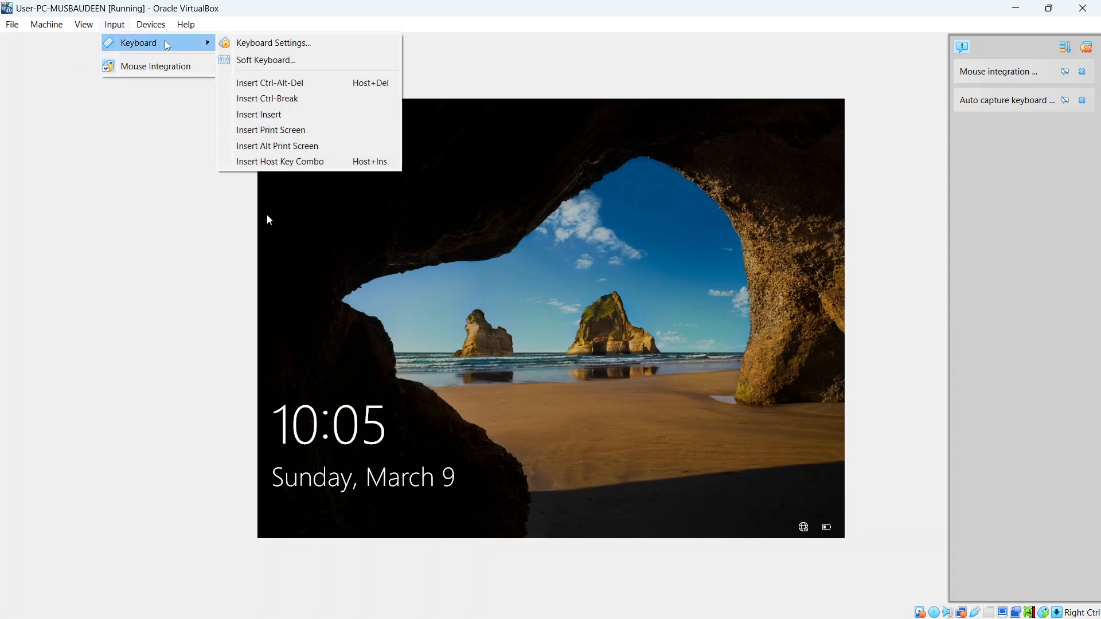
left_click(271, 83)
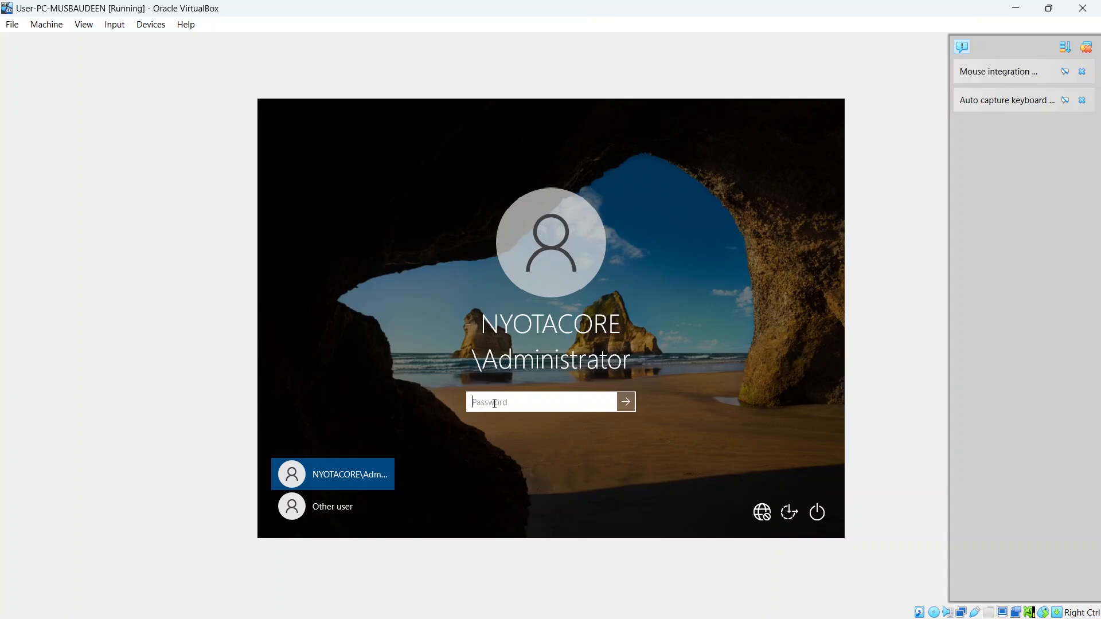
left_click(324, 517)
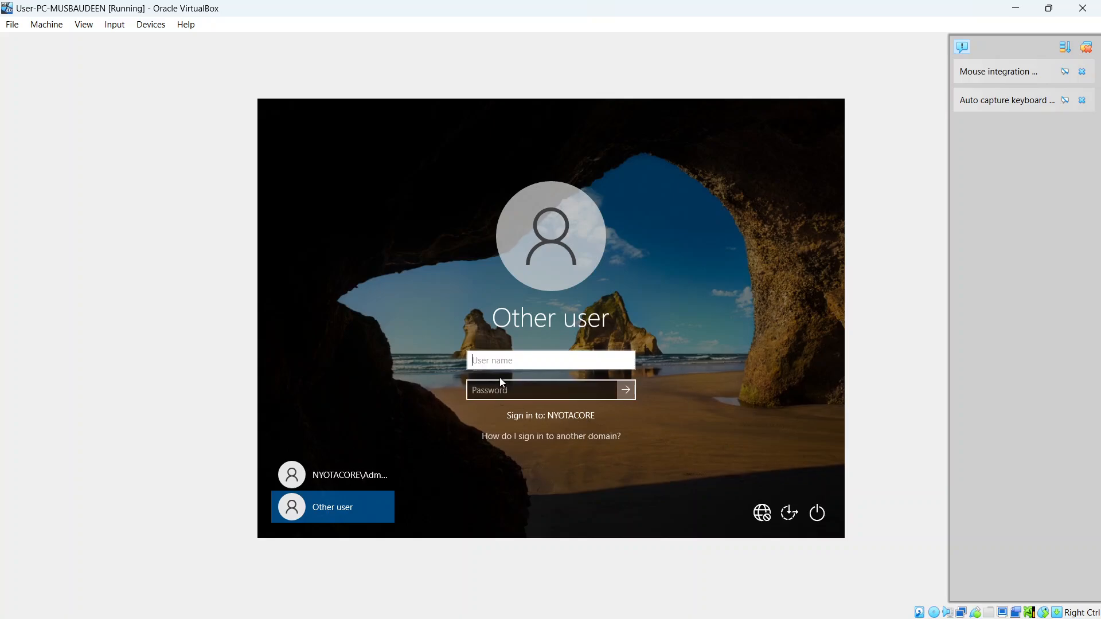
left_click(492, 362)
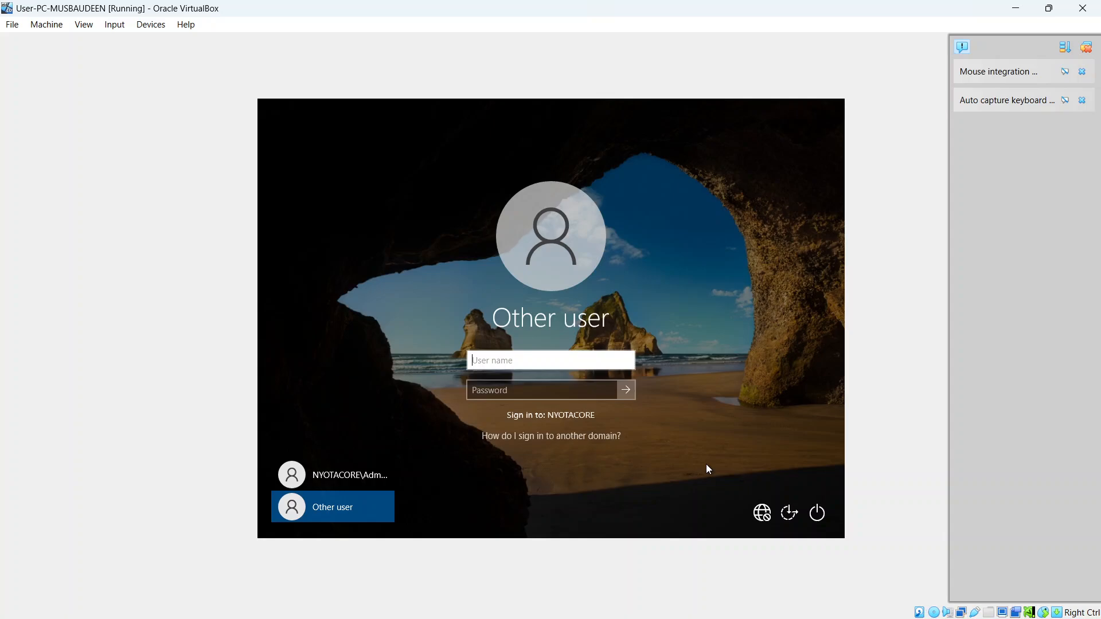
mouse_move(757, 613)
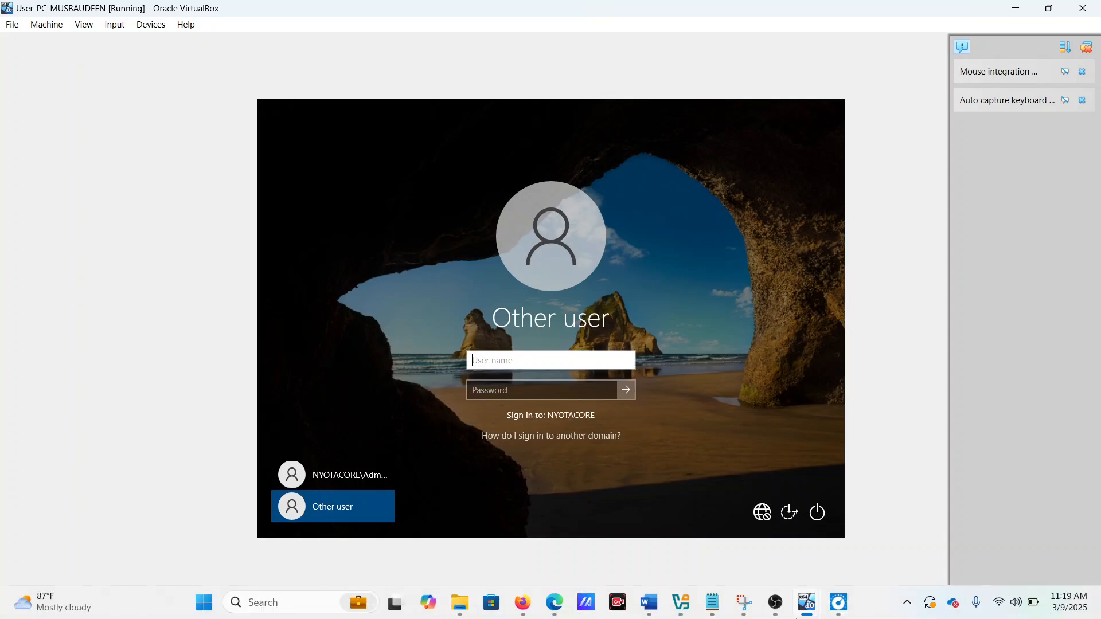